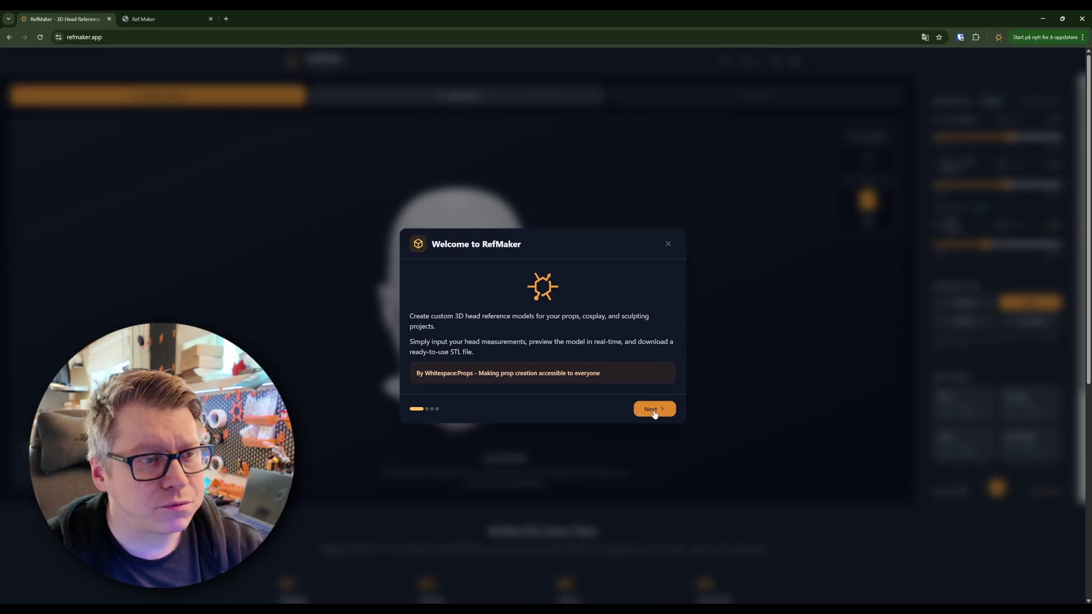
Step: Step through the How to Measure, Preview & Download and Helmet Fit intro pages, then choose Get Started
{"action": "left_click", "coordinate": [653, 410]}
{"action": "scroll", "coordinate": [594, 378], "scroll_direction": "down", "scroll_amount": 3}
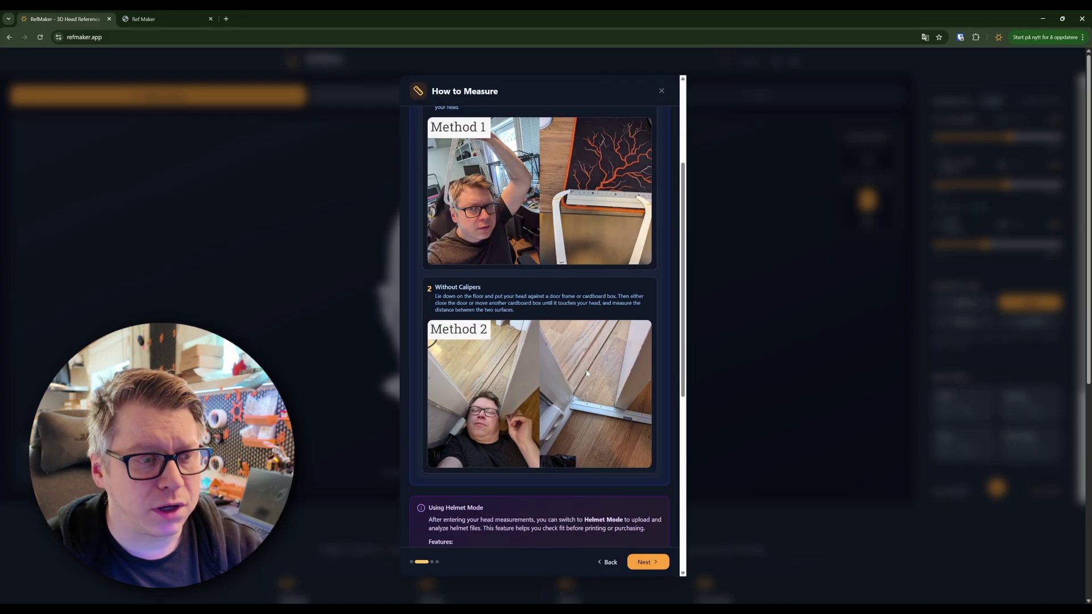
{"action": "scroll", "coordinate": [587, 374], "scroll_direction": "down", "scroll_amount": 6}
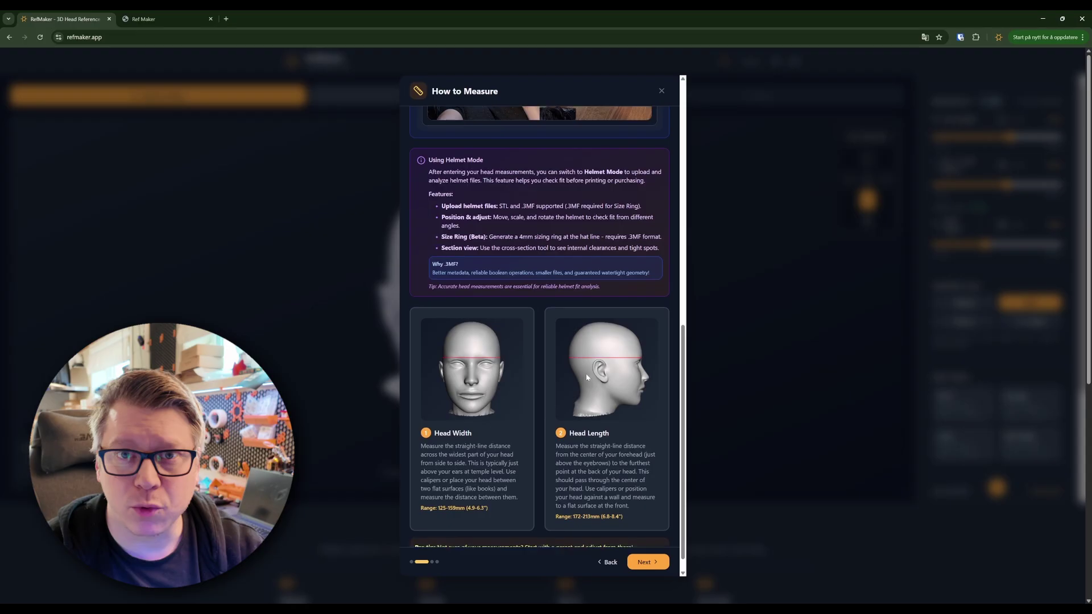
{"action": "scroll", "coordinate": [586, 377], "scroll_direction": "down", "scroll_amount": 1}
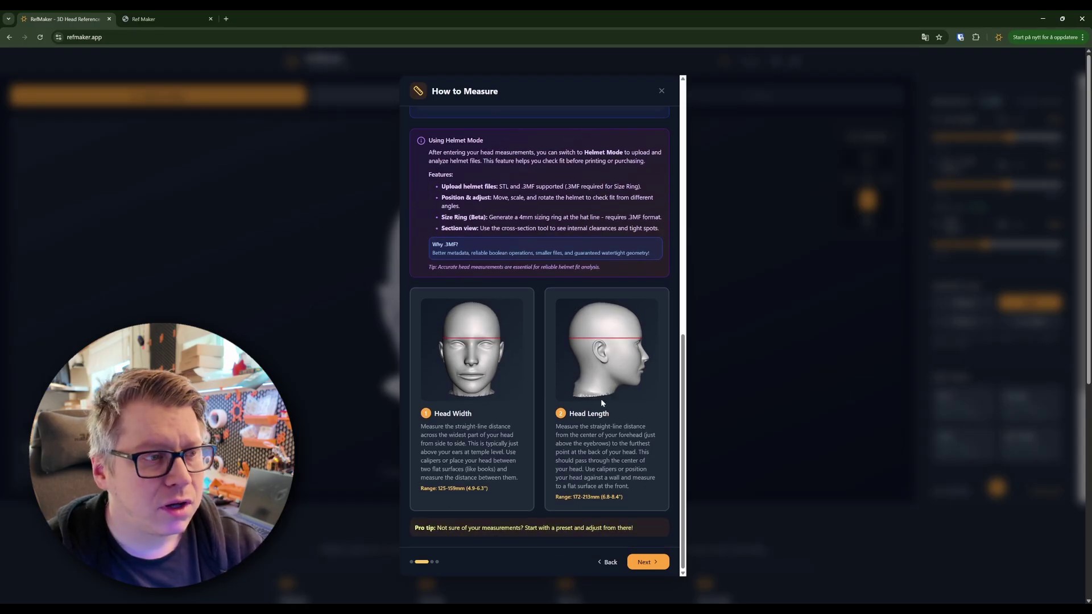
{"action": "left_click", "coordinate": [652, 563]}
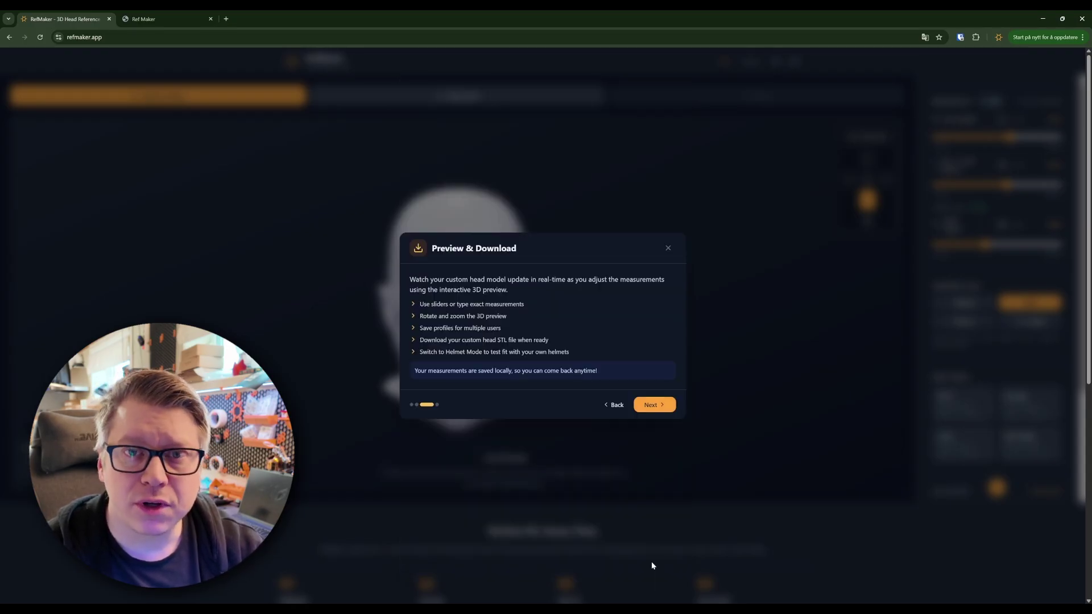
{"action": "left_click", "coordinate": [655, 404]}
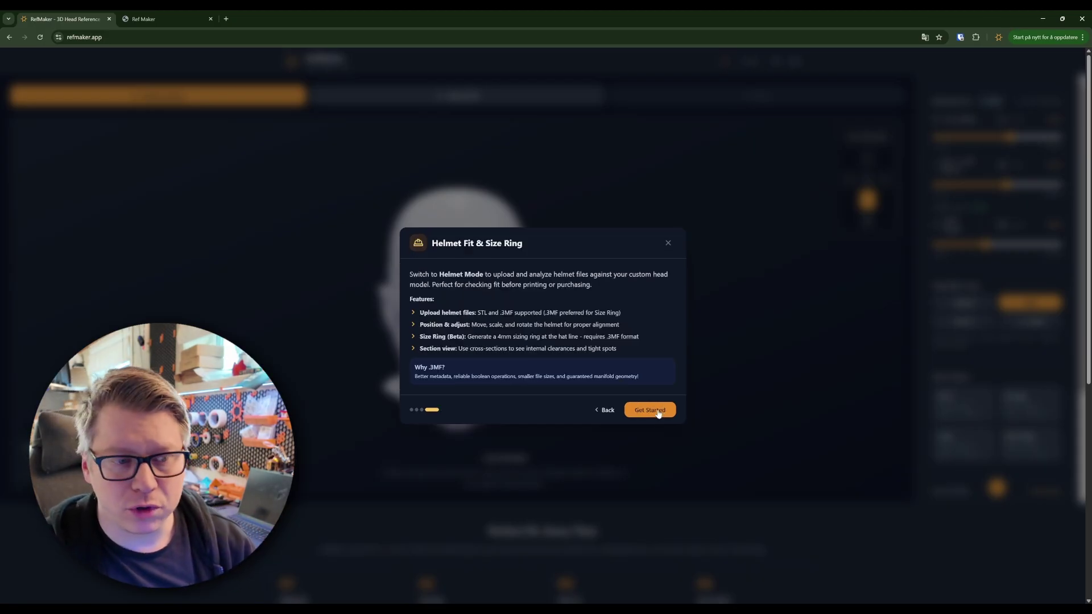
{"action": "left_click", "coordinate": [658, 413]}
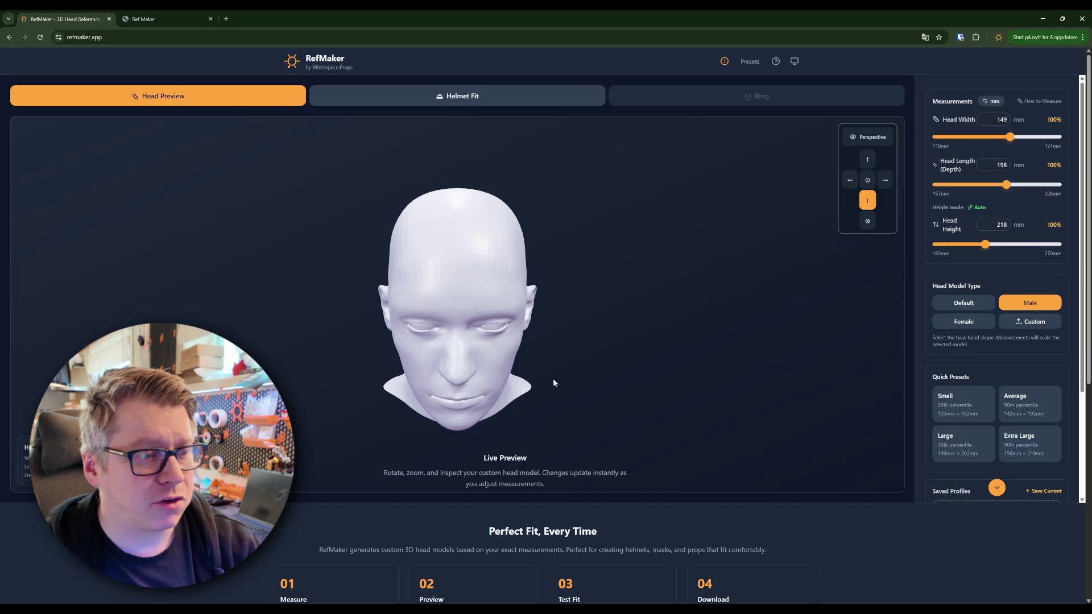
Step: Compare the Female head shape in profile, then set the base head to Default
{"action": "left_click_drag", "start_coordinate": [548, 377], "coordinate": [849, 183]}
{"action": "left_click", "coordinate": [848, 180]}
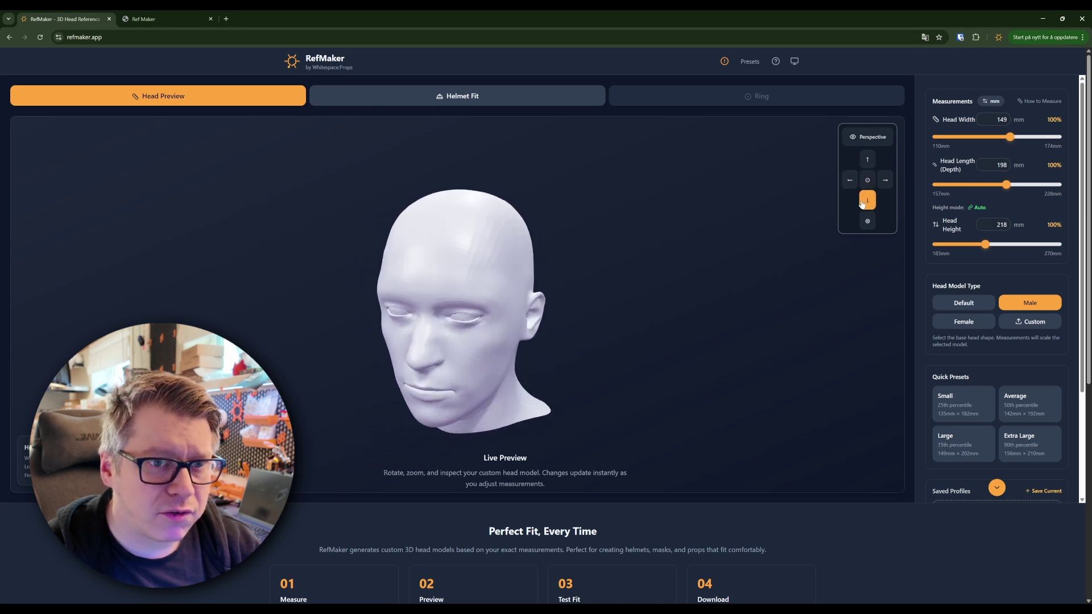
{"action": "left_click", "coordinate": [867, 159]}
{"action": "left_click_drag", "start_coordinate": [569, 320], "coordinate": [484, 328]}
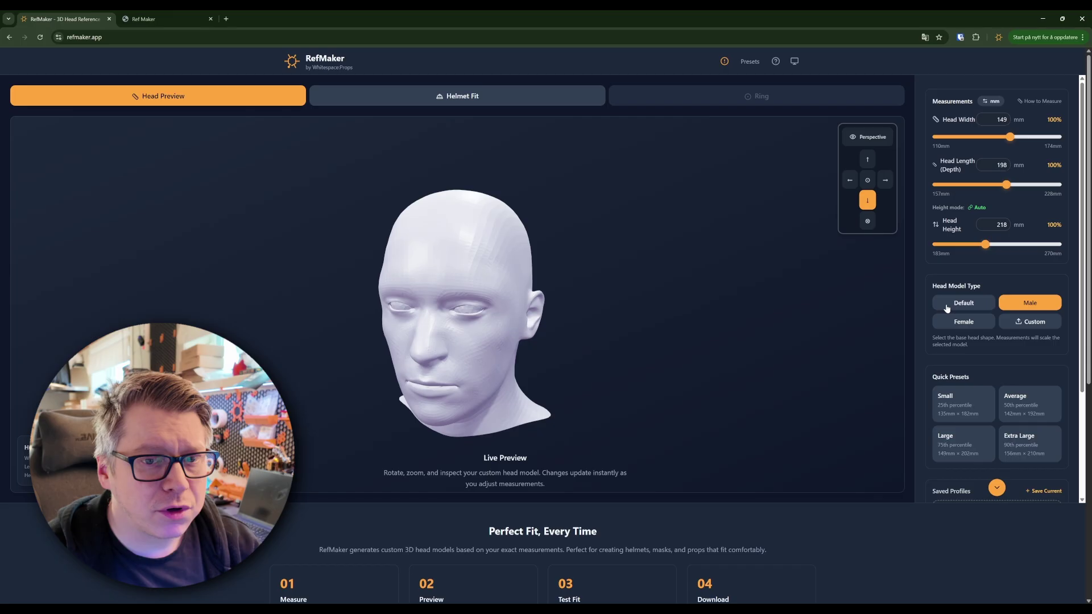
{"action": "left_click", "coordinate": [962, 321]}
{"action": "left_click_drag", "start_coordinate": [555, 315], "coordinate": [511, 316]}
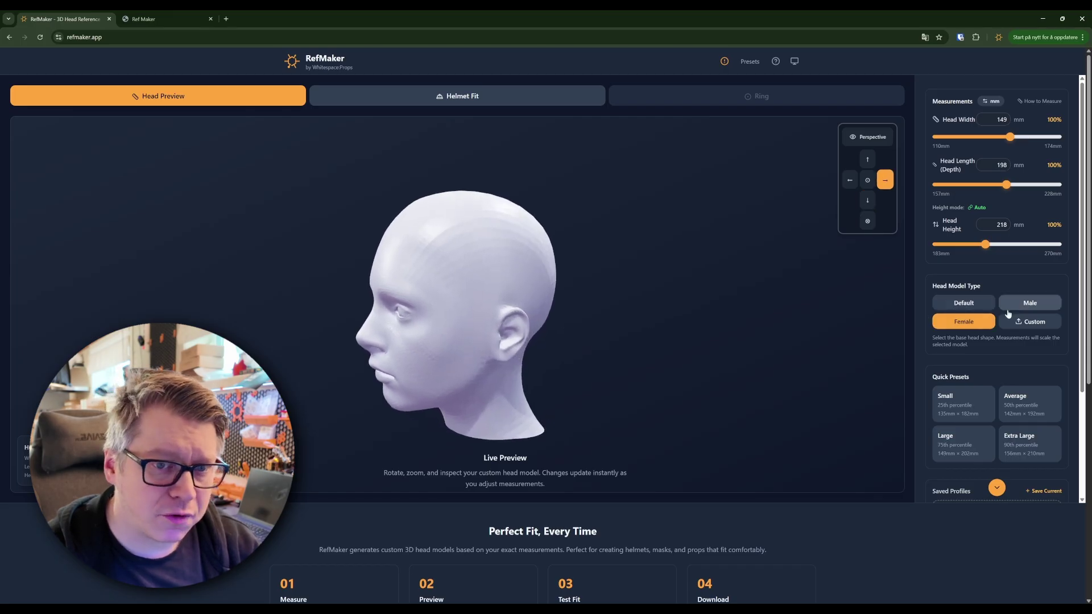
{"action": "left_click", "coordinate": [972, 311]}
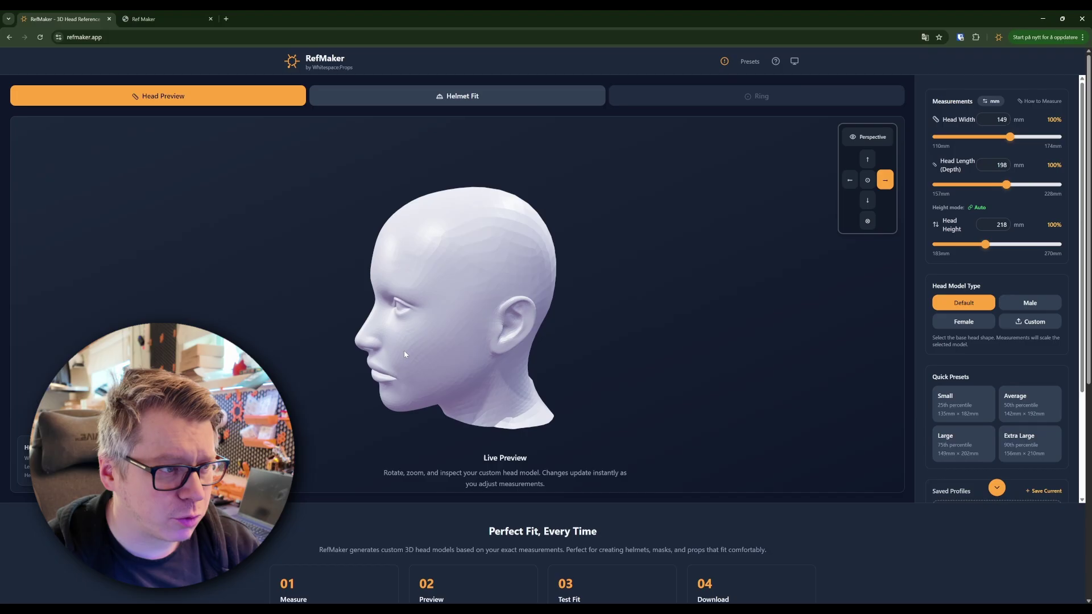
{"action": "left_click_drag", "start_coordinate": [596, 358], "coordinate": [484, 348]}
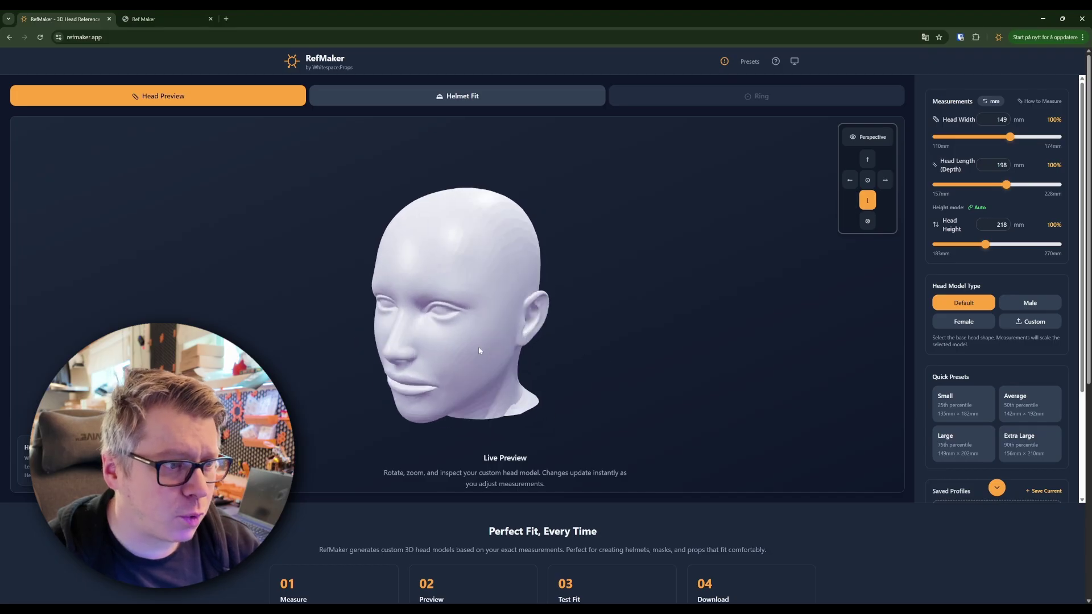
Step: Switch back to the Male head and set width 155 mm, length 192 mm, height 220 mm
{"action": "left_click", "coordinate": [1017, 305]}
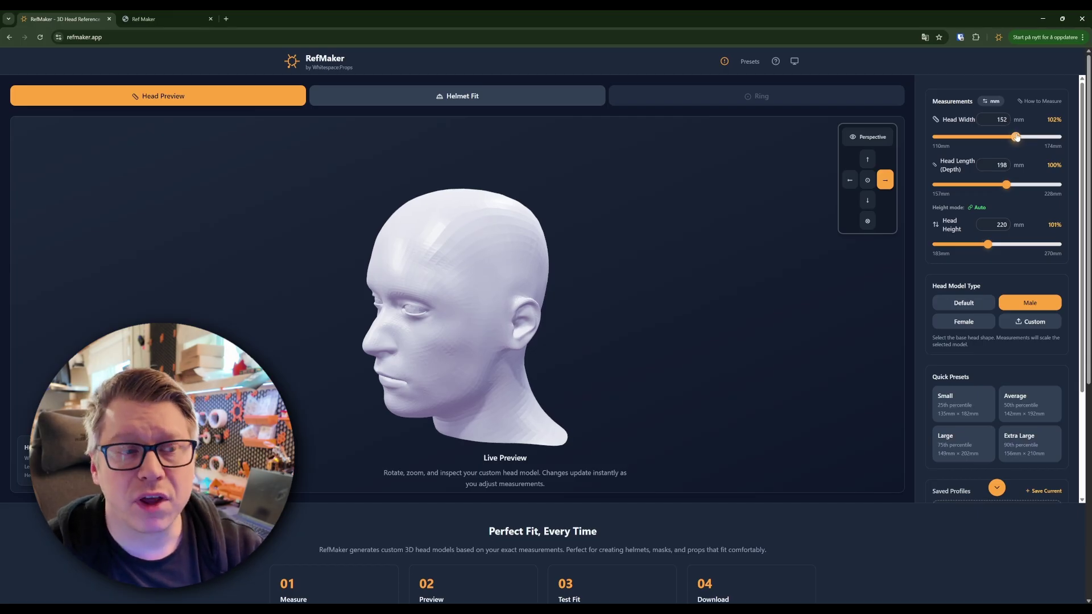
{"action": "left_click_drag", "start_coordinate": [1016, 137], "coordinate": [1021, 137]}
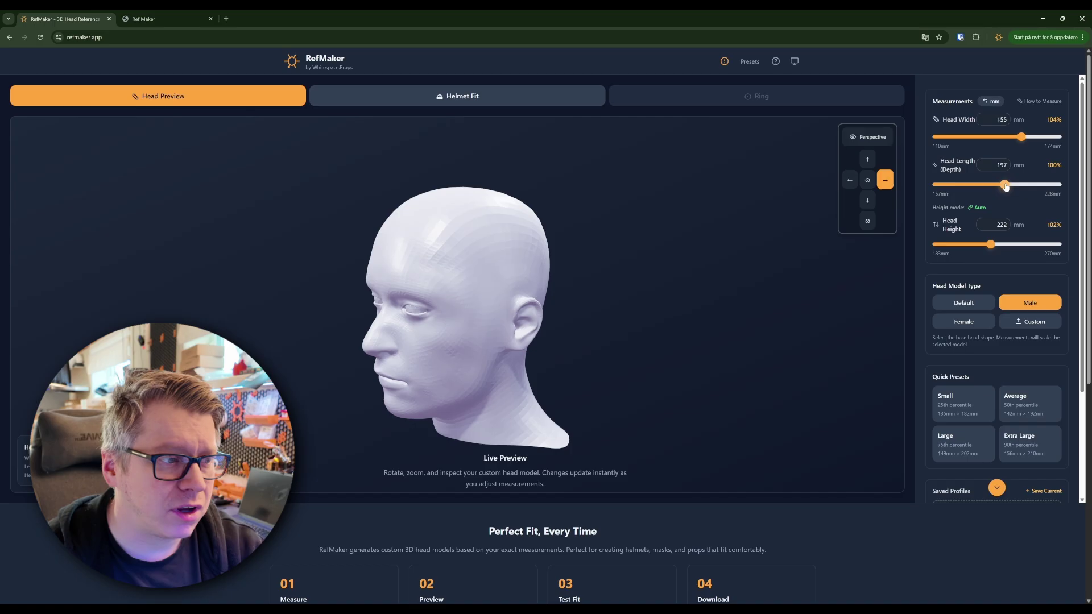
{"action": "left_click_drag", "start_coordinate": [1005, 187], "coordinate": [996, 185]}
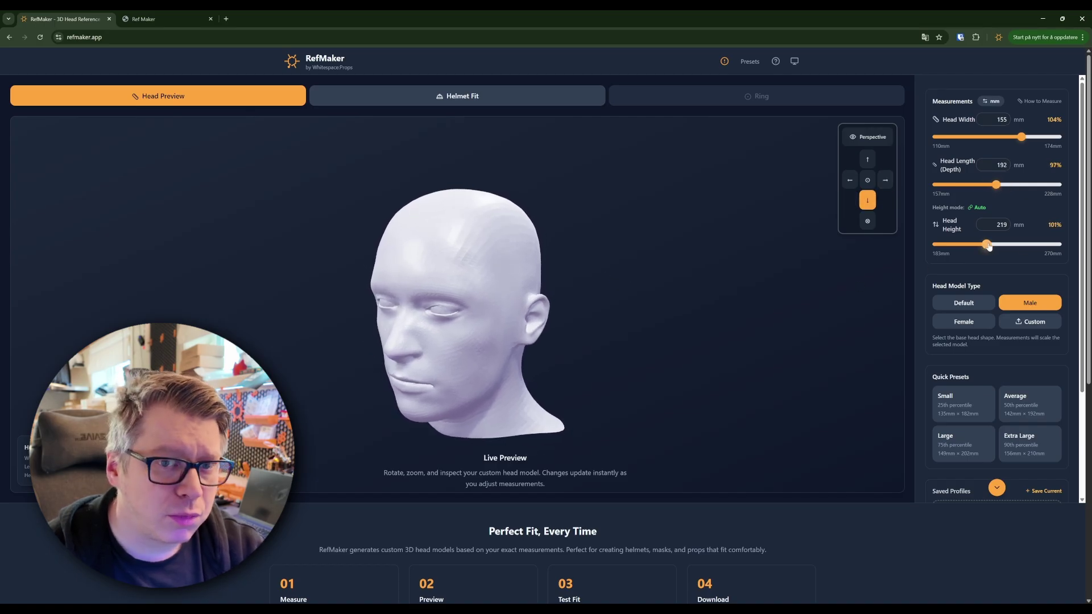
{"action": "mouse_move", "coordinate": [988, 245]}
{"action": "left_mouse_down"}
{"action": "mouse_move", "coordinate": [1004, 247]}
{"action": "mouse_move", "coordinate": [988, 247]}
{"action": "left_mouse_up"}
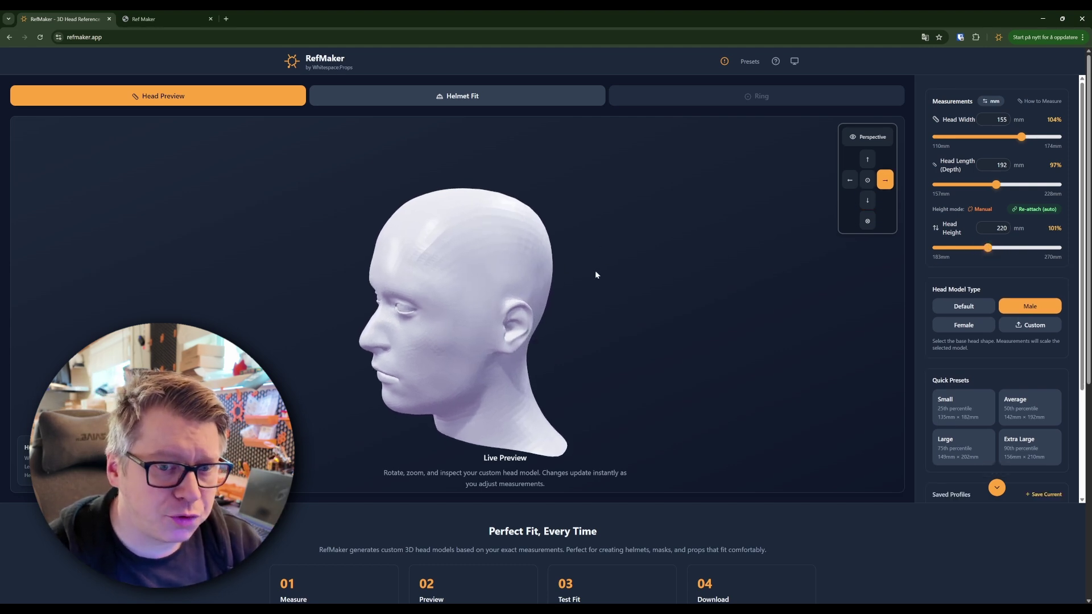
Step: Save the current measurements as a new profile named 'My head'
{"action": "scroll", "coordinate": [1008, 397], "scroll_direction": "down", "scroll_amount": 3}
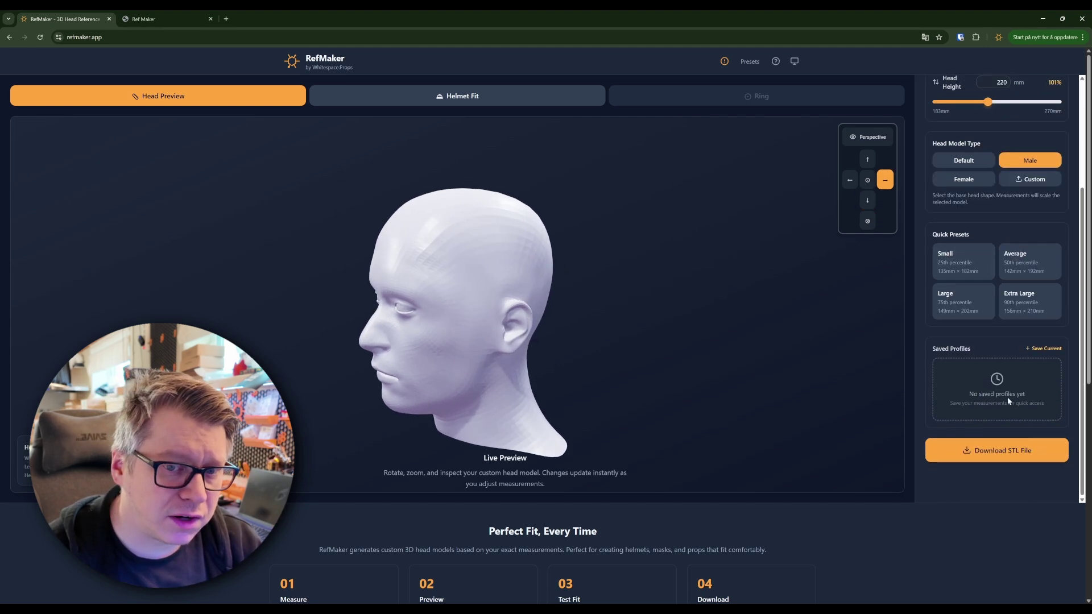
{"action": "left_click", "coordinate": [1038, 349]}
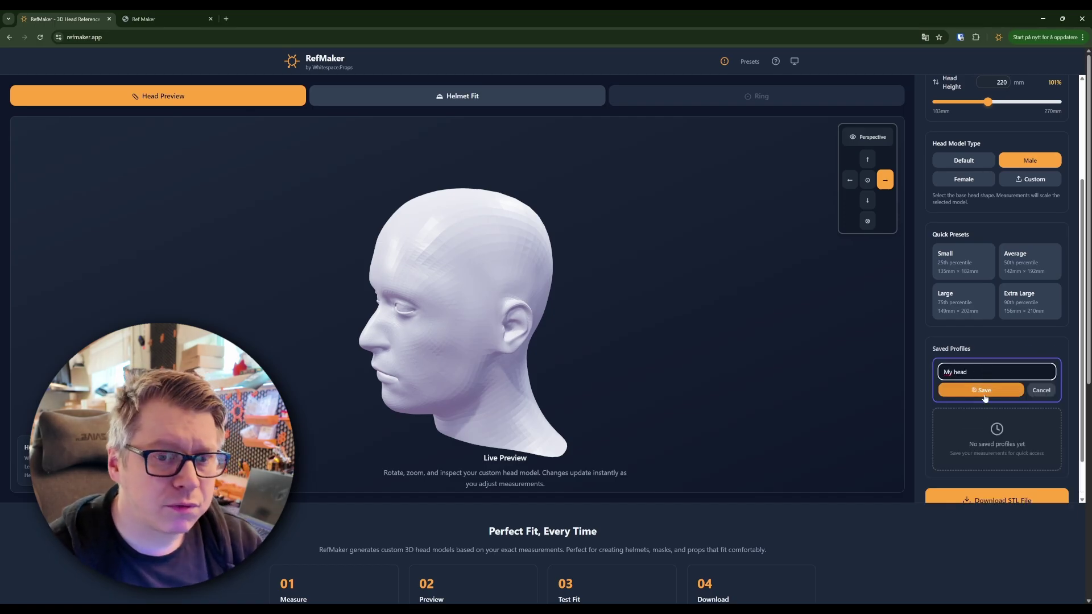
{"action": "left_click", "coordinate": [984, 397]}
Step: Reload the 'My head' profile and turn the head to face the front
{"action": "scroll", "coordinate": [995, 284], "scroll_direction": "up", "scroll_amount": 2}
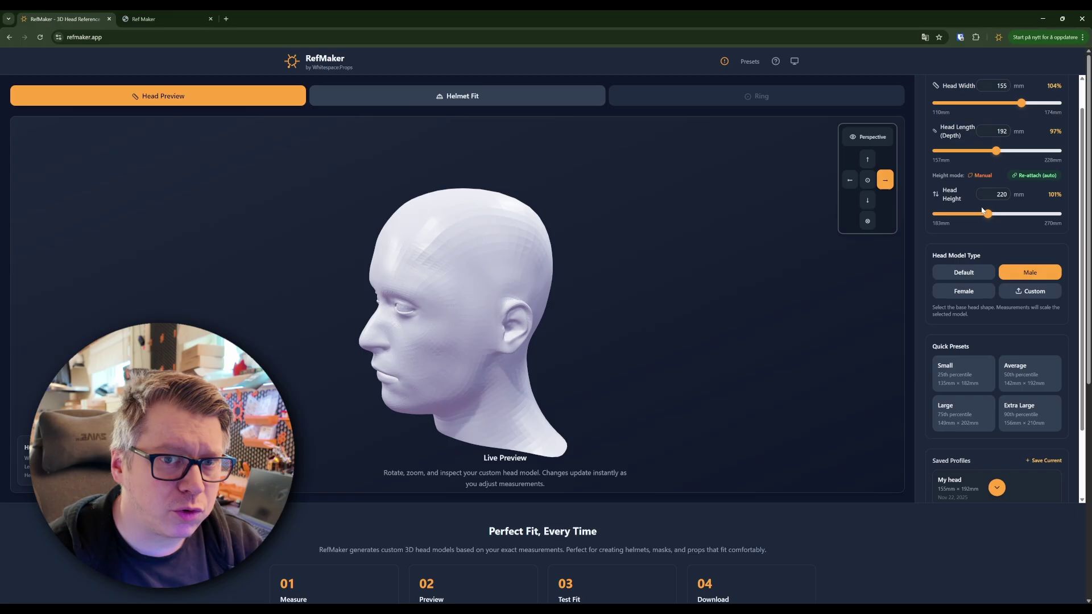
{"action": "left_click_drag", "start_coordinate": [987, 213], "coordinate": [954, 213]}
{"action": "scroll", "coordinate": [1001, 284], "scroll_direction": "down", "scroll_amount": 3}
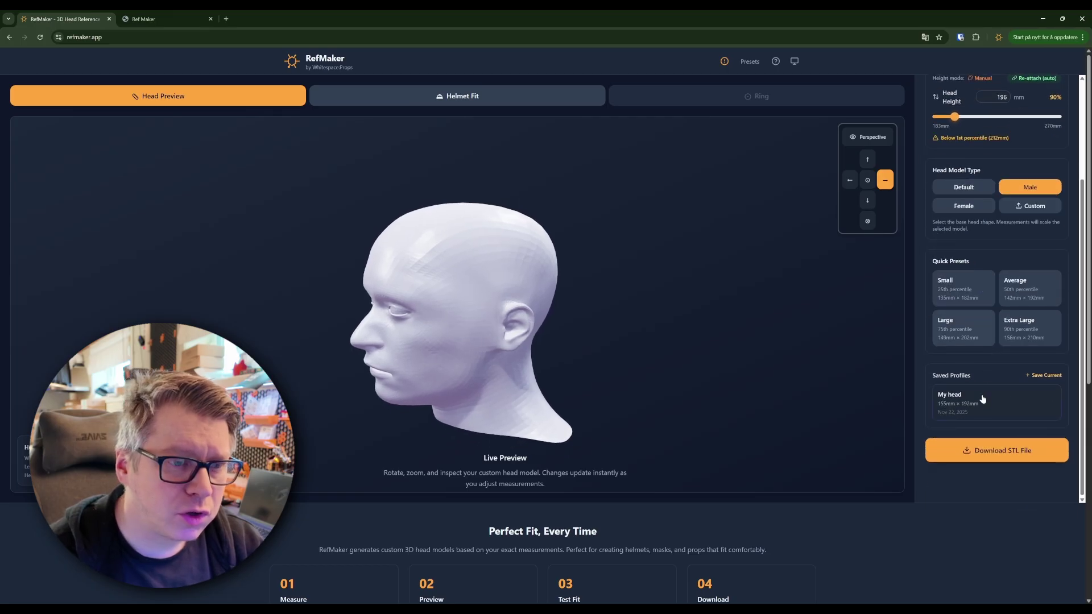
{"action": "left_click", "coordinate": [983, 401]}
{"action": "key", "text": "Down"}
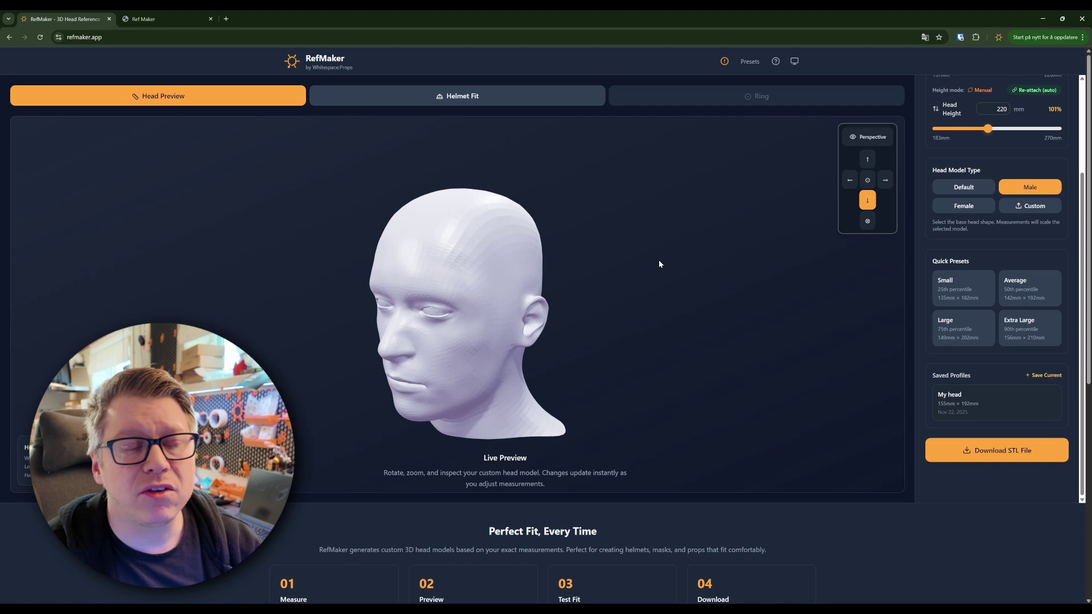
Step: Enter a head width of 145 mm and a head length of 194 mm
{"action": "left_click", "coordinate": [455, 101]}
{"action": "key", "text": "Right"}
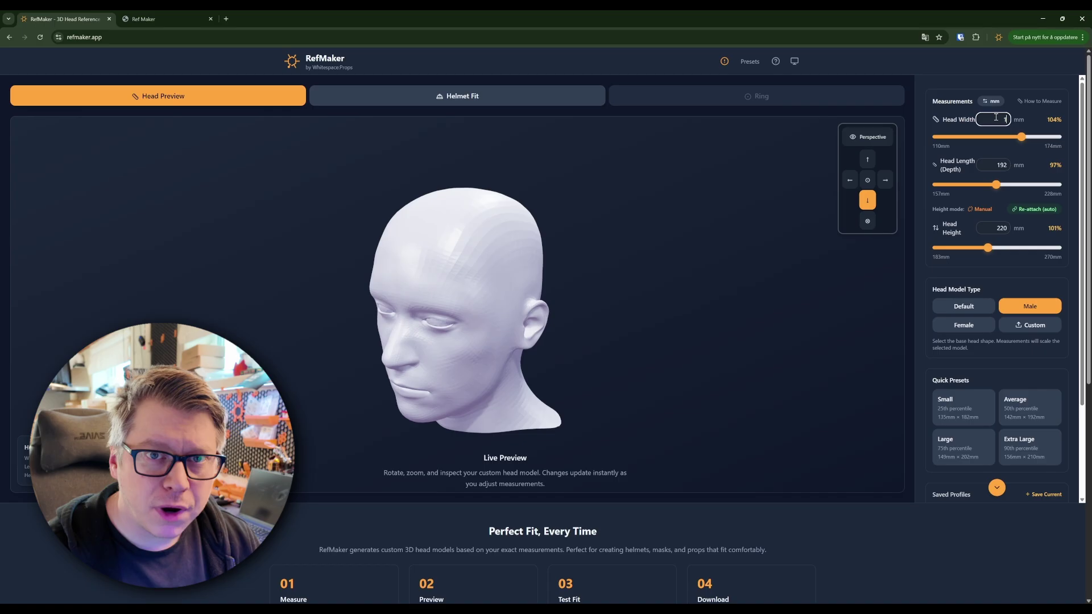
{"action": "key", "text": "Return"}
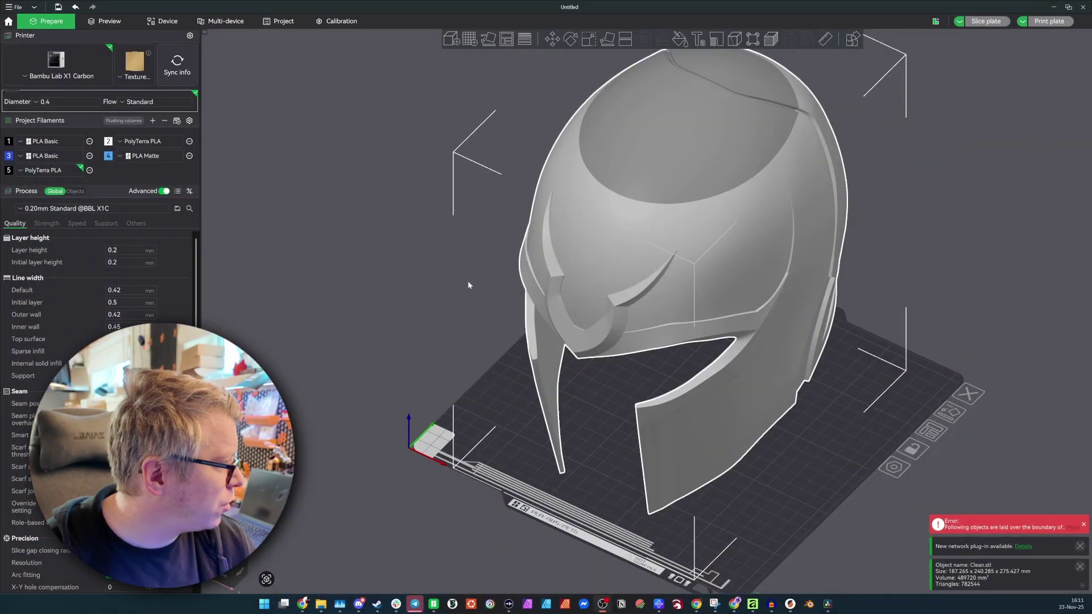
Step: Select the helmet on the plate and export it as the generic 3MF file Clean.3mf
{"action": "left_click_drag", "start_coordinate": [448, 288], "coordinate": [458, 401]}
{"action": "left_click", "coordinate": [639, 170]}
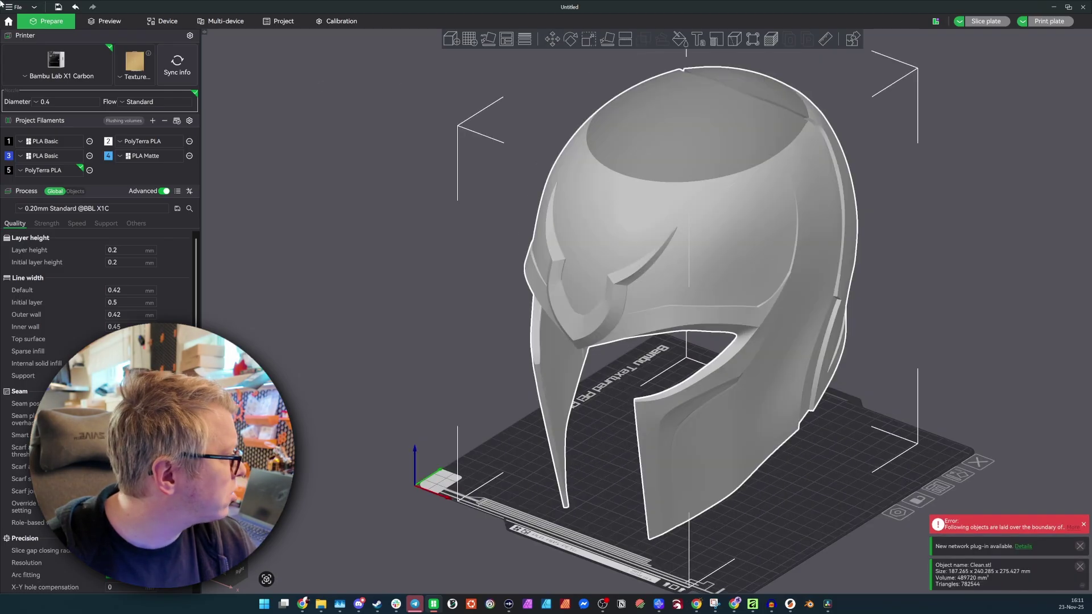
{"action": "left_click", "coordinate": [13, 8]}
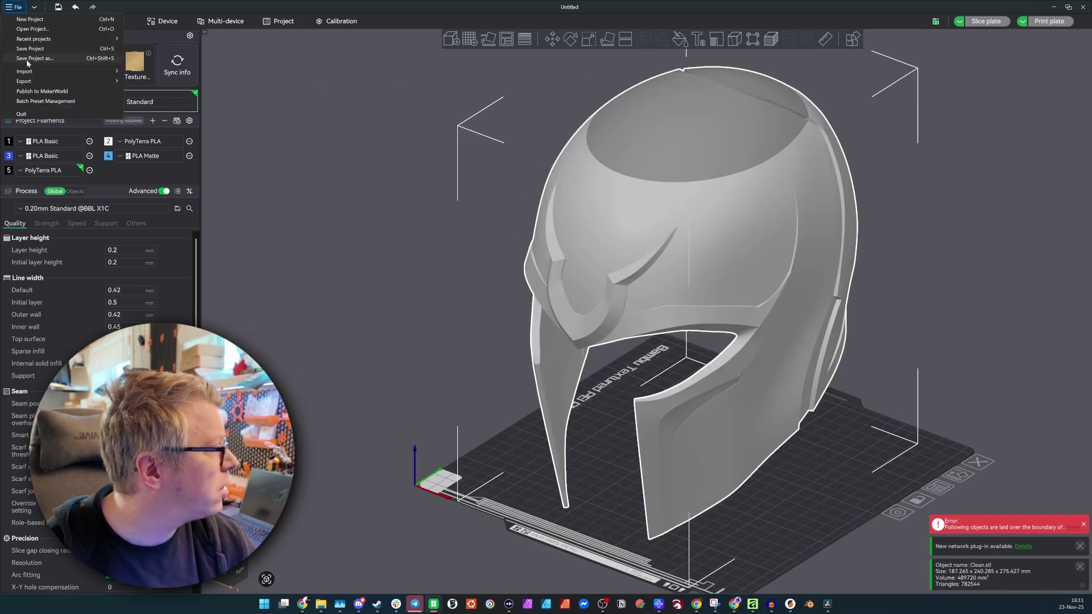
{"action": "mouse_move", "coordinate": [62, 81]}
{"action": "left_click", "coordinate": [170, 100]}
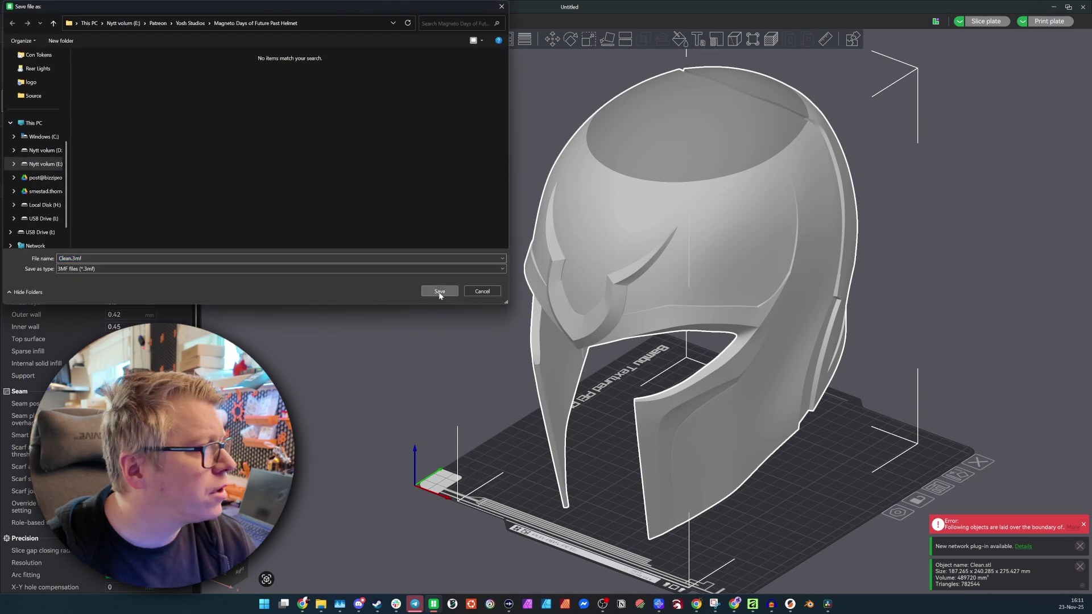
{"action": "left_click", "coordinate": [439, 290]}
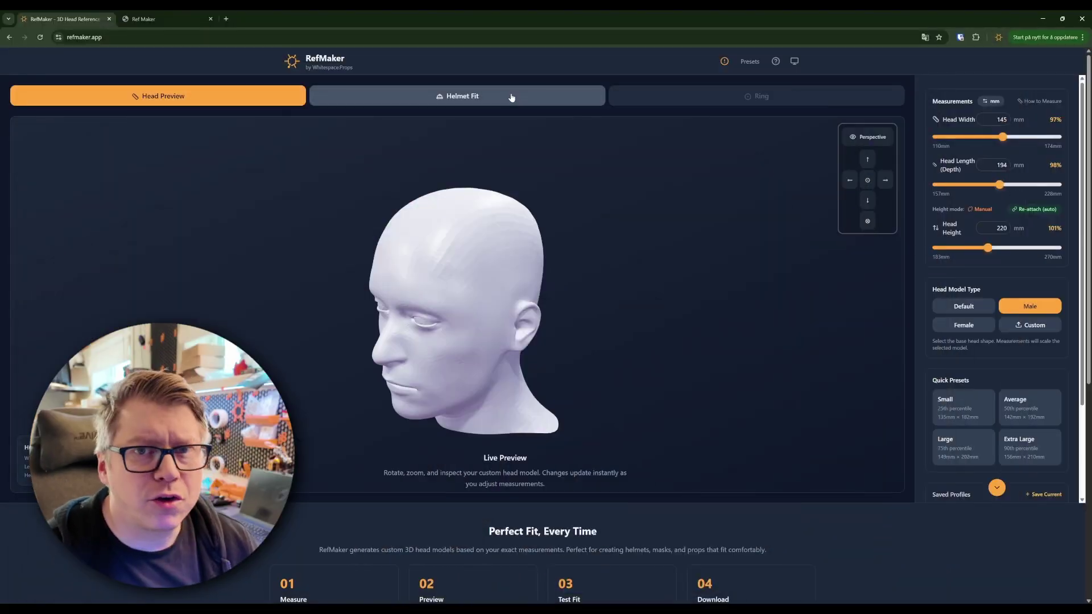
Step: On the Helmet Fit tab, drop the helmet mesh file onto the Upload Helmet Mesh box
{"action": "left_click", "coordinate": [512, 97]}
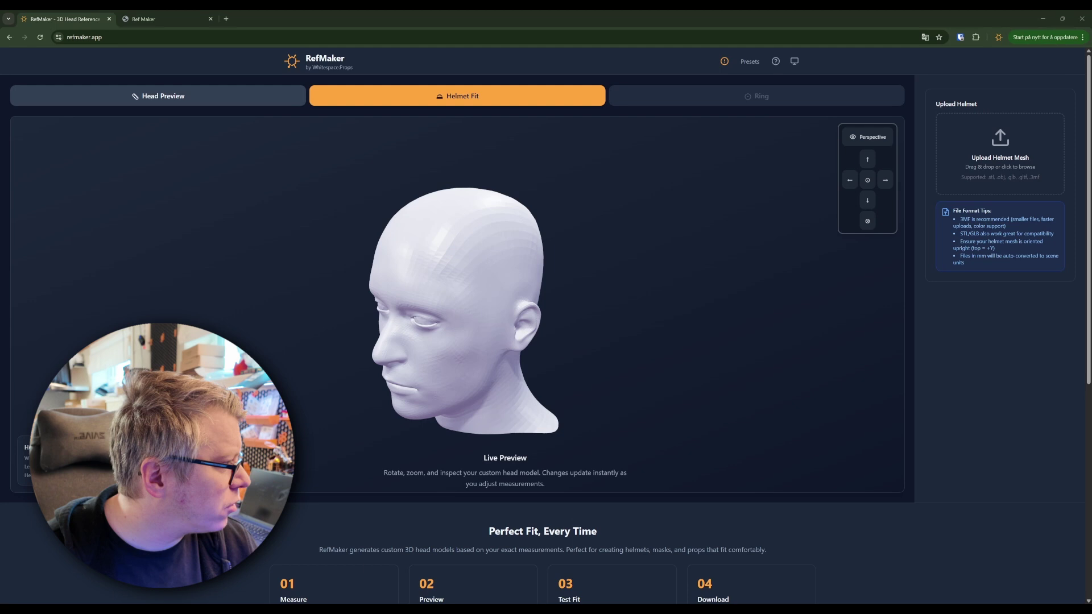
{"action": "left_click_drag", "start_coordinate": [1000, 153], "coordinate": [1002, 161]}
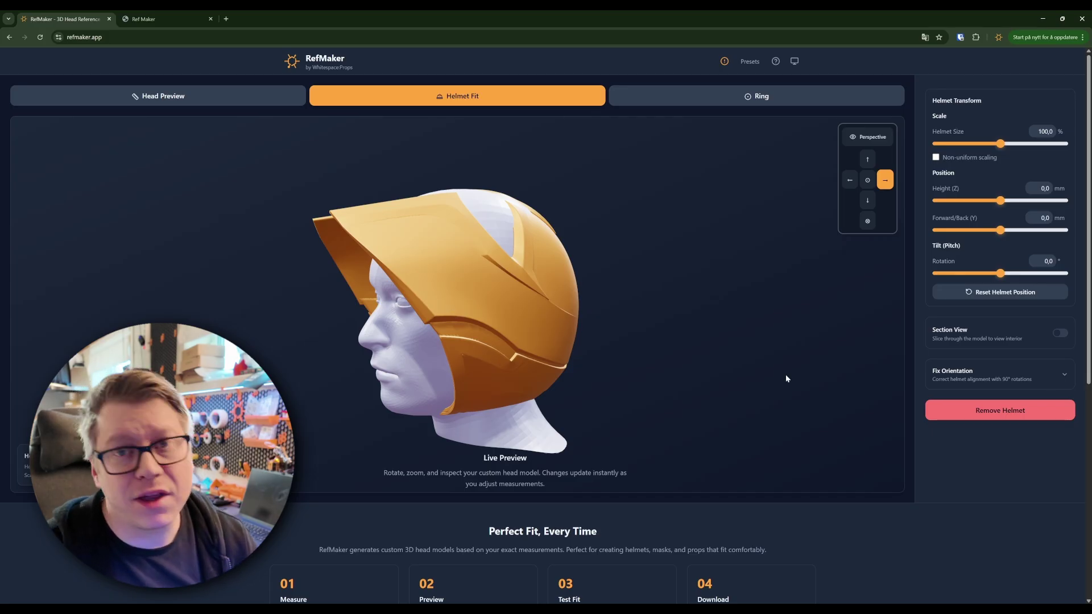
Step: Stand the helmet upright with an X-axis +90° orientation fix, checking front and side views
{"action": "left_click", "coordinate": [1043, 373]}
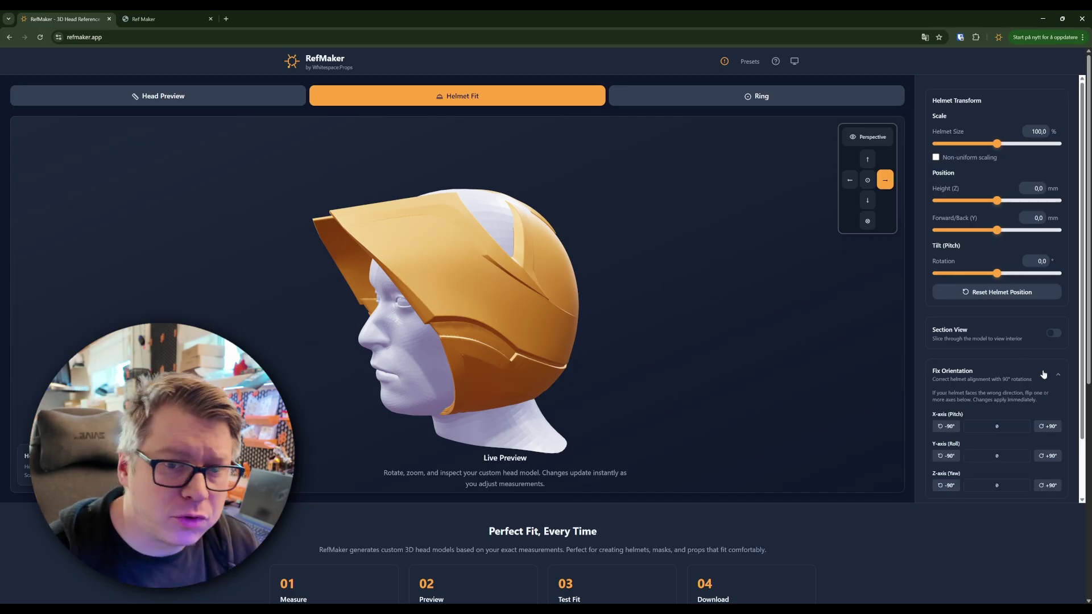
{"action": "left_click", "coordinate": [1050, 426]}
{"action": "key", "text": "Down"}
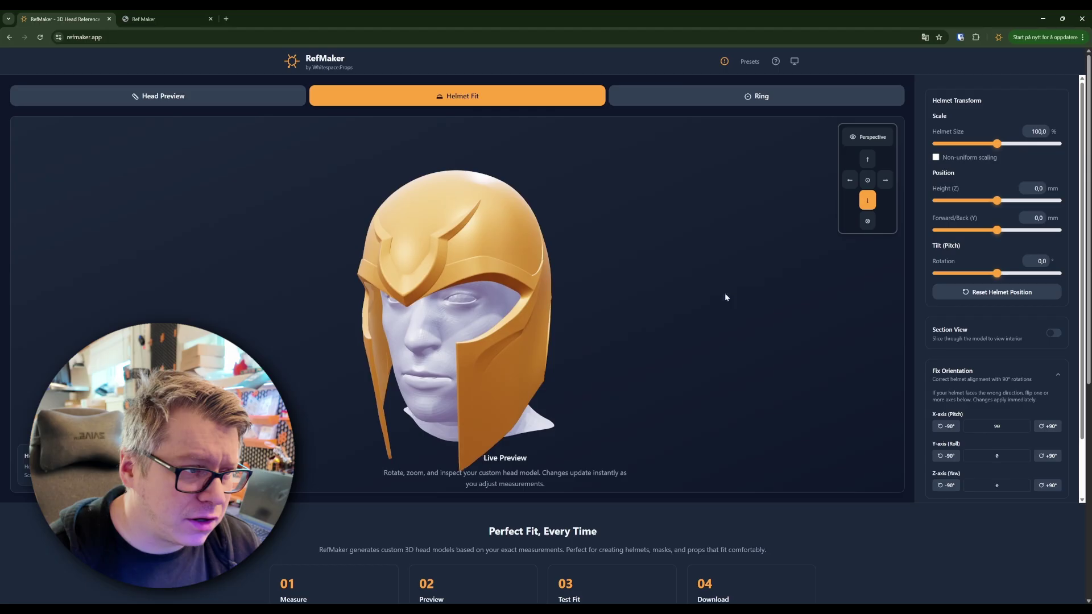
{"action": "key", "text": "Left"}
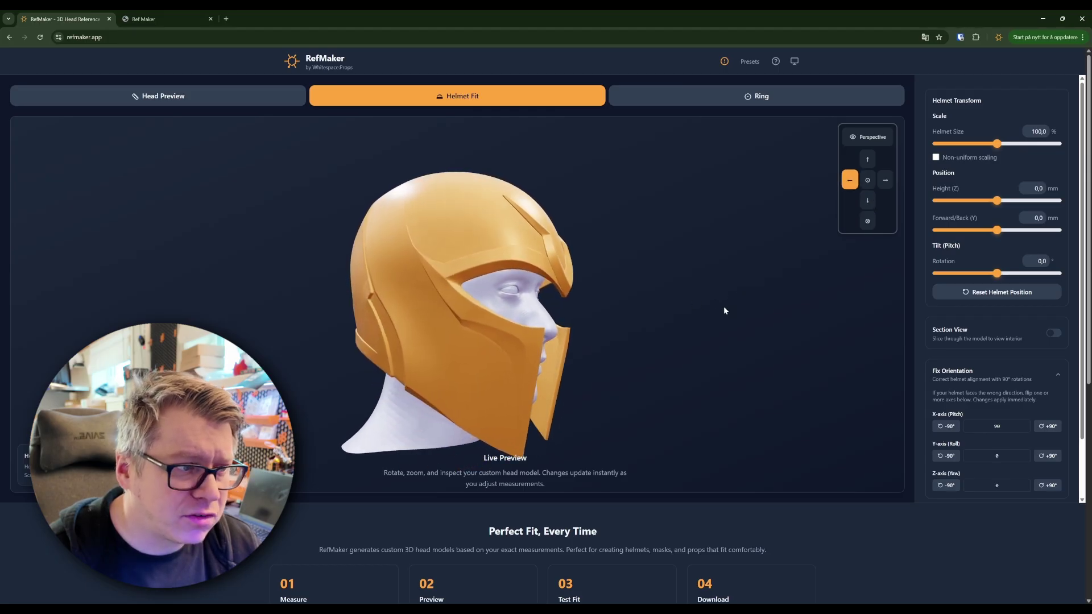
{"action": "key", "text": "Right"}
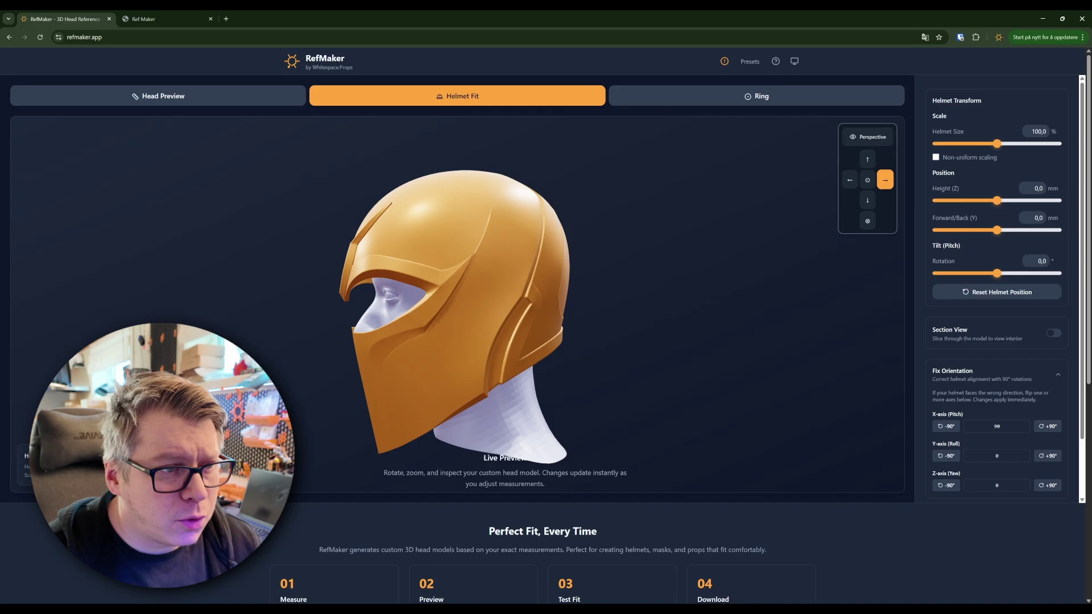
Step: Raise the helmet 1,2 mm, move it 1,2 mm forward, tilt it -0.6° and shrink it to 95,5 %
{"action": "left_click_drag", "start_coordinate": [996, 204], "coordinate": [998, 204]}
{"action": "left_click", "coordinate": [996, 231]}
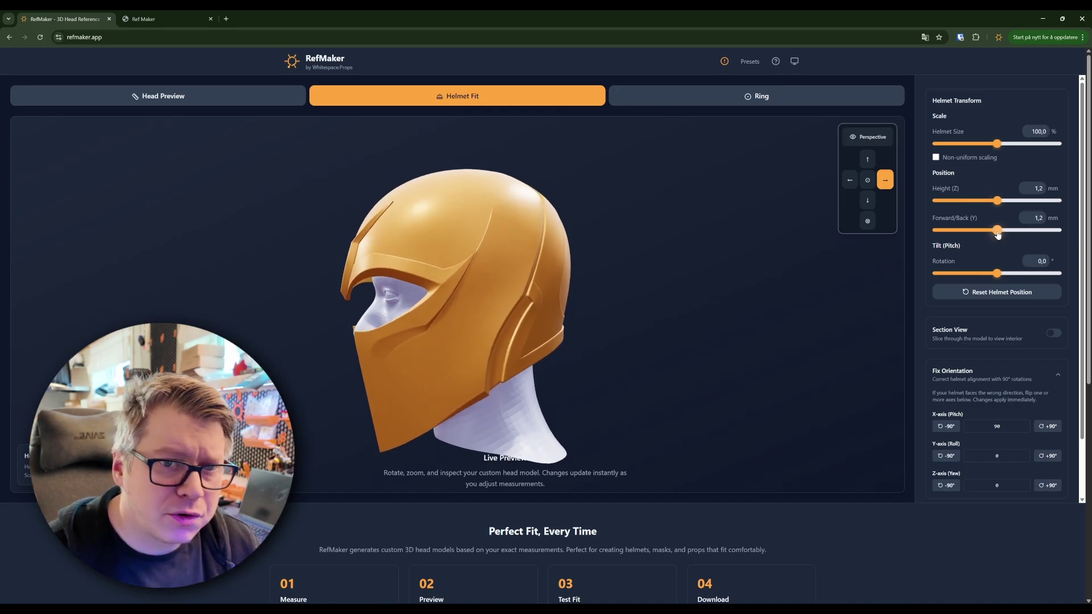
{"action": "left_click_drag", "start_coordinate": [998, 275], "coordinate": [996, 276]}
{"action": "key", "text": "Down"}
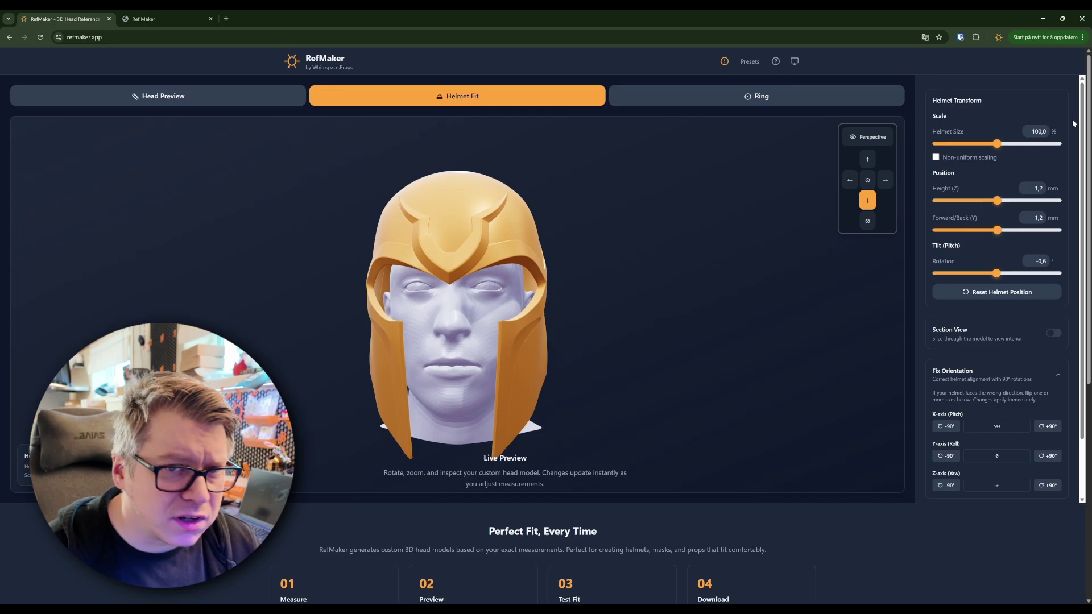
{"action": "left_click_drag", "start_coordinate": [996, 147], "coordinate": [992, 146]}
{"action": "key", "text": "b"}
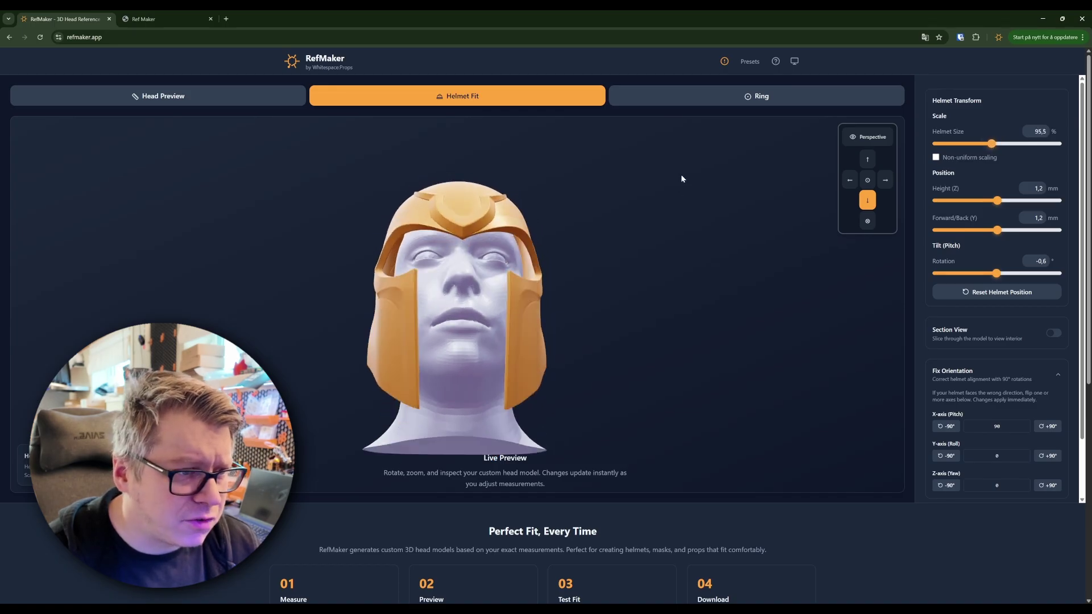
{"action": "key", "text": "f"}
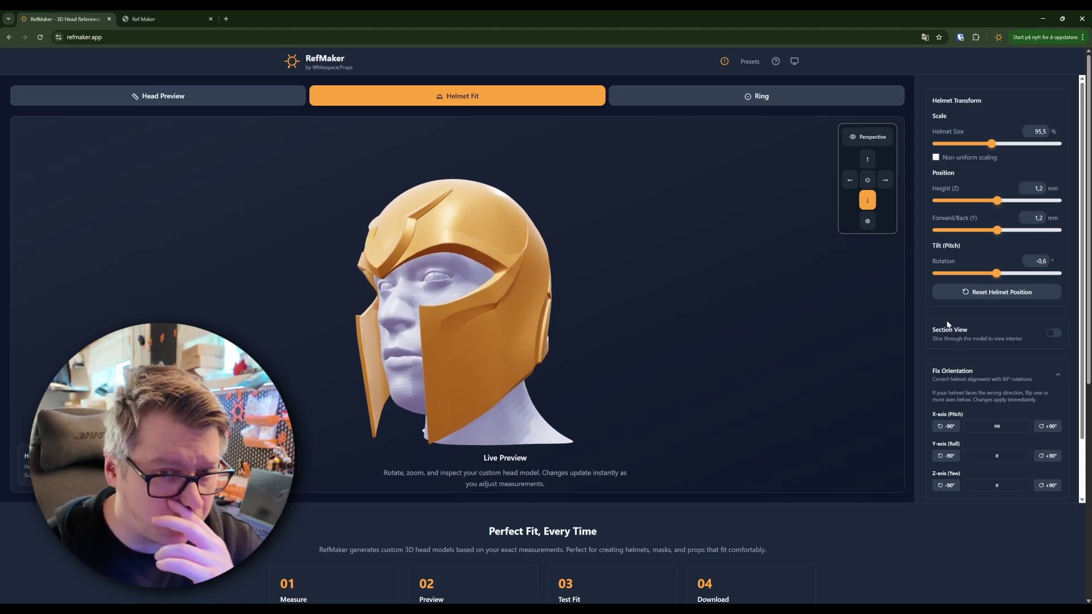
{"action": "left_click", "coordinate": [1052, 376]}
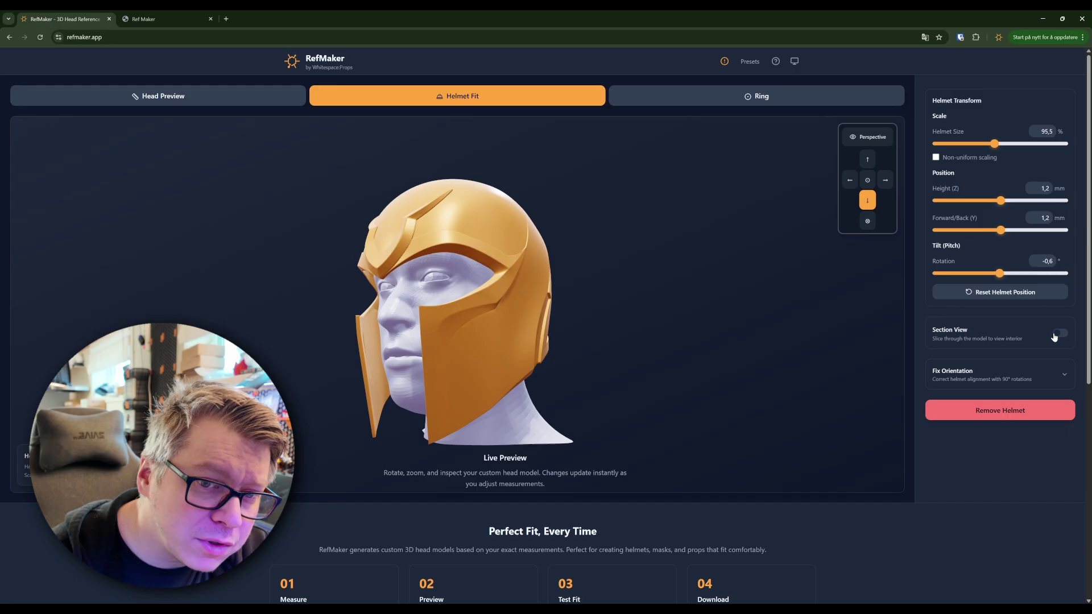
Step: Turn on Section View and move the helmet forward to 2,4 mm
{"action": "left_click", "coordinate": [1057, 334]}
{"action": "left_click_drag", "start_coordinate": [579, 245], "coordinate": [545, 272]}
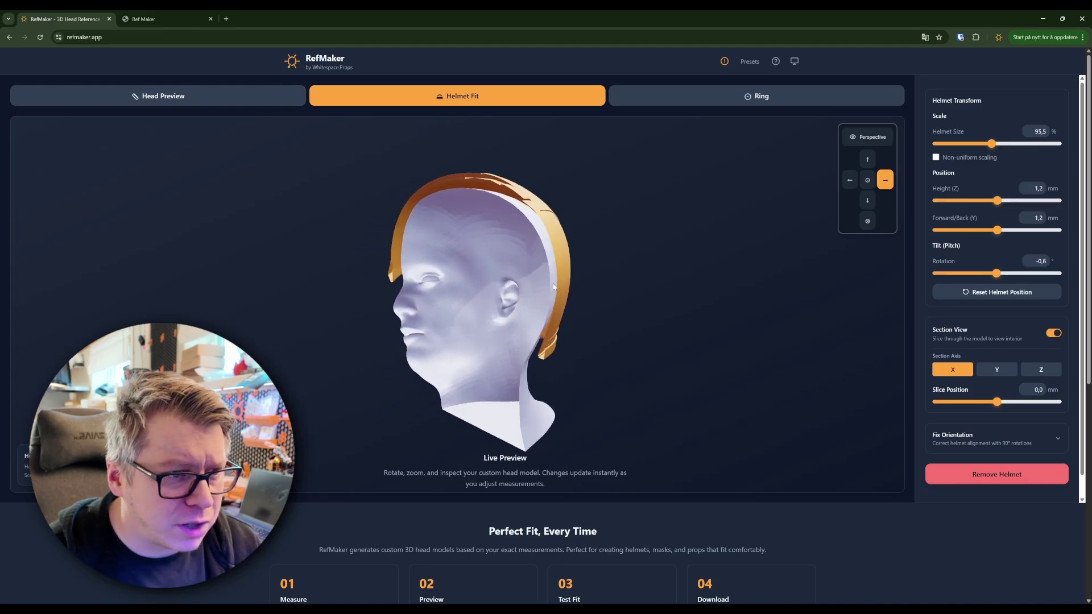
{"action": "left_click_drag", "start_coordinate": [650, 275], "coordinate": [787, 246]}
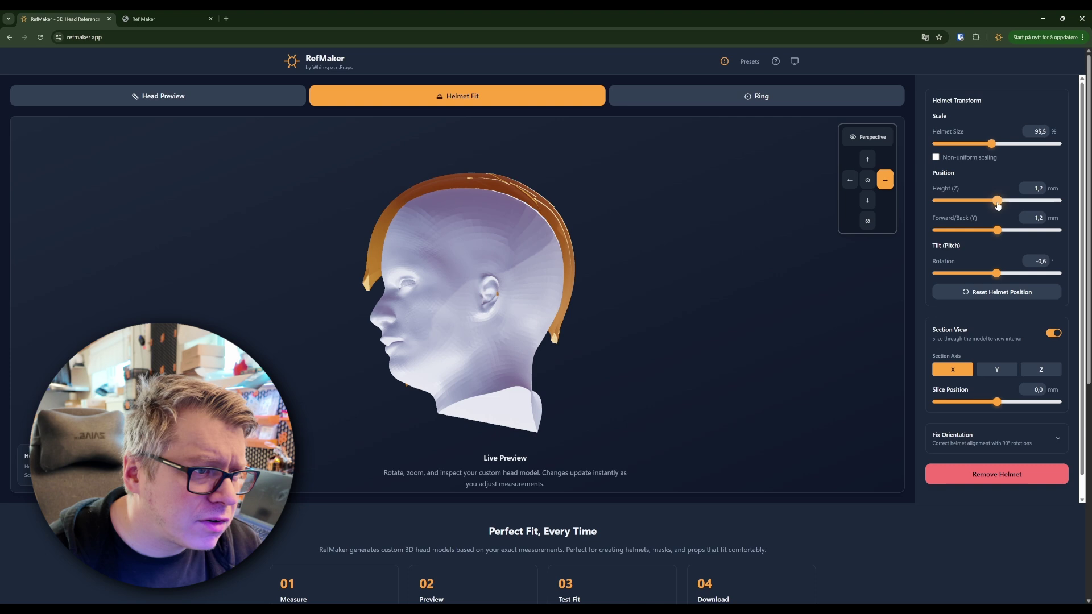
{"action": "left_click", "coordinate": [999, 231]}
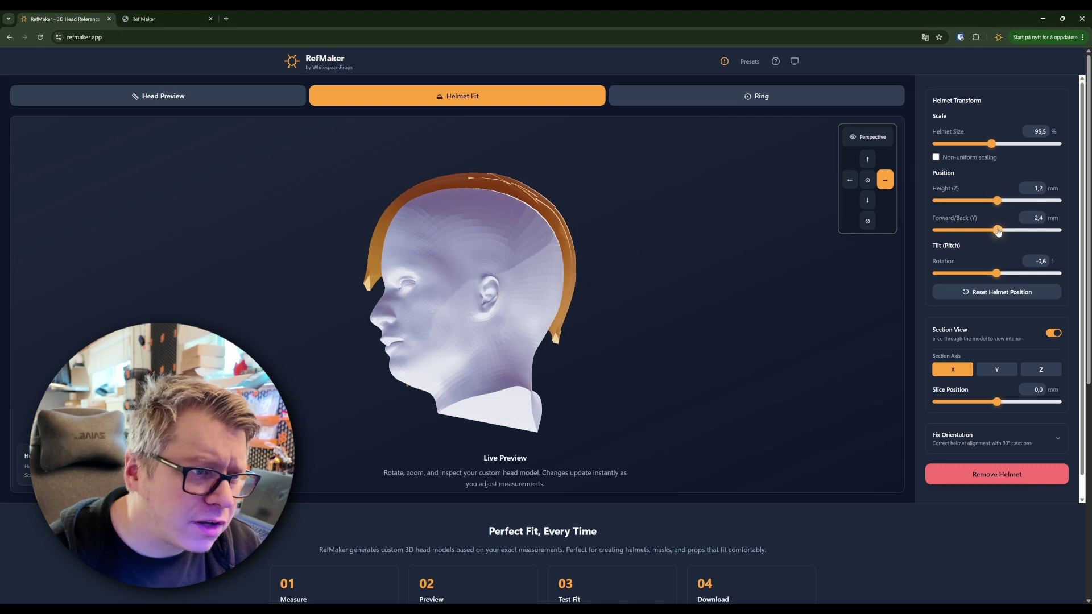
{"action": "left_click_drag", "start_coordinate": [632, 261], "coordinate": [684, 243]}
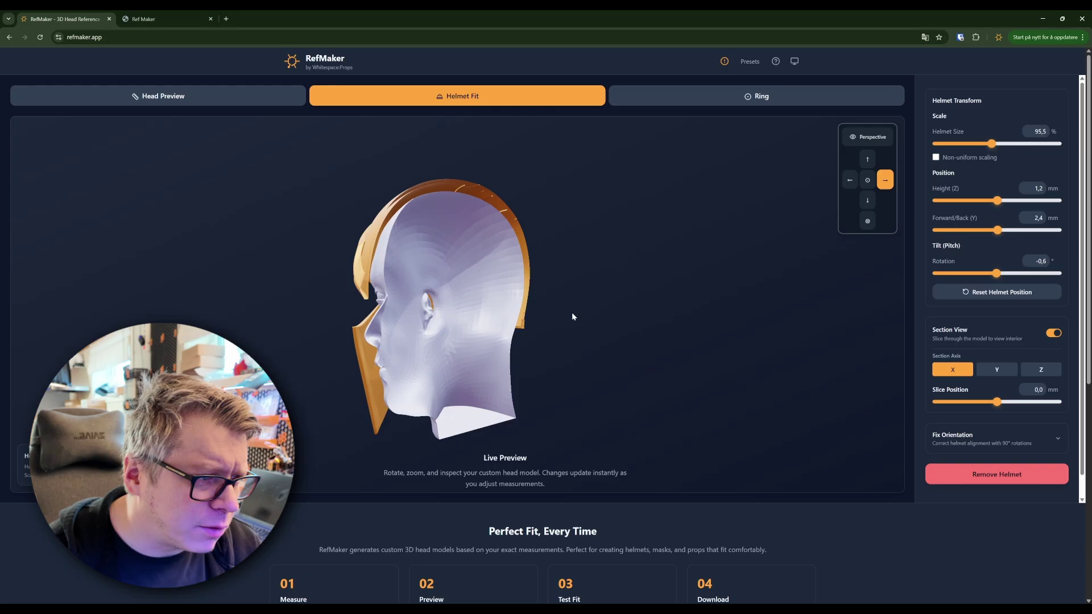
{"action": "left_click_drag", "start_coordinate": [572, 317], "coordinate": [438, 310]}
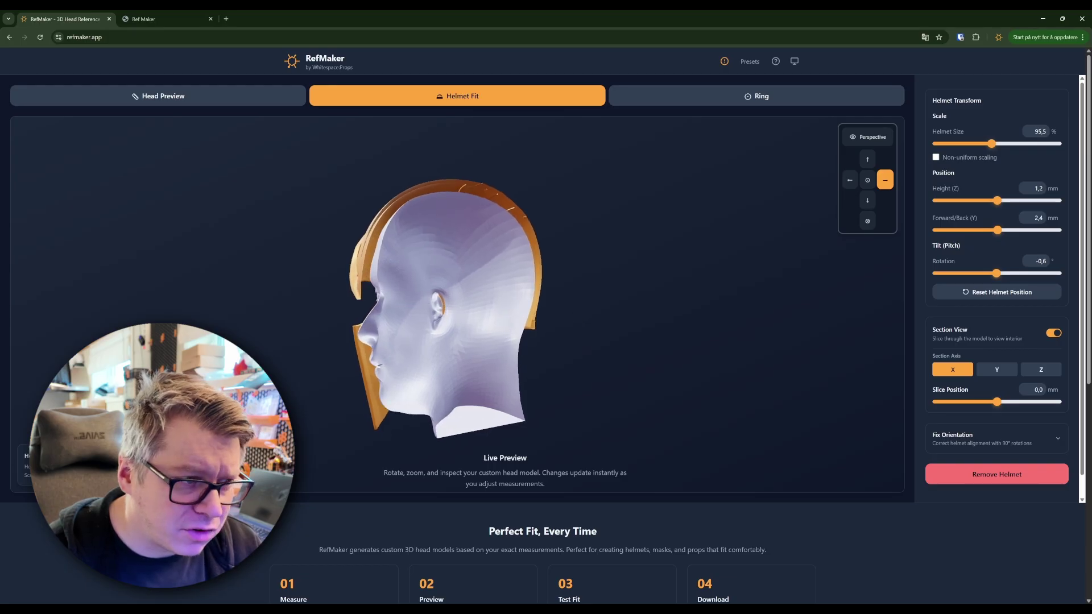
Step: Cut the section along the Y axis at 32,0 mm and view it from above
{"action": "left_click", "coordinate": [996, 370]}
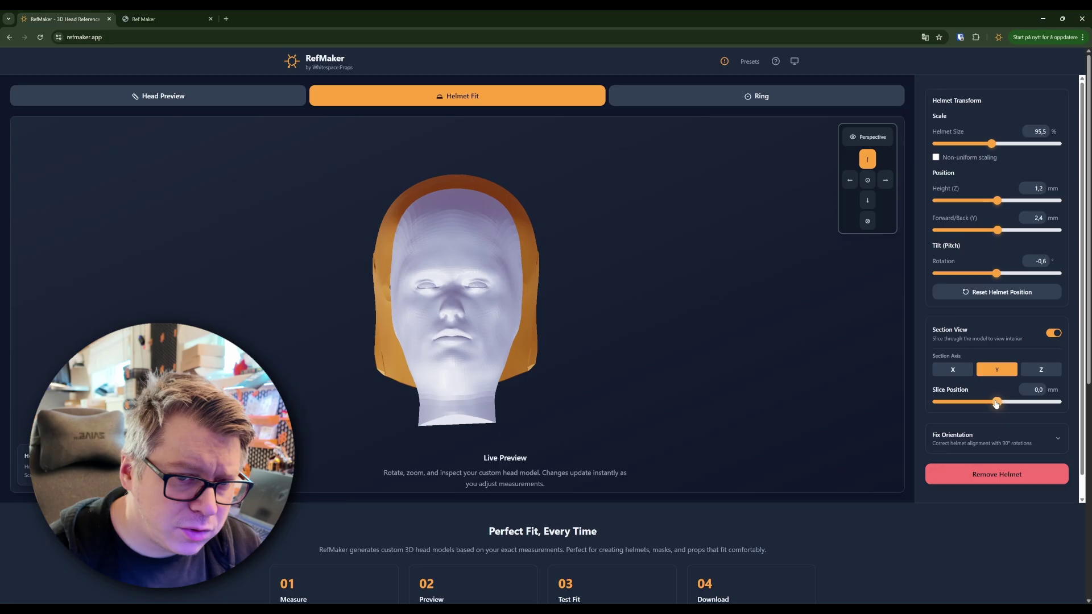
{"action": "left_click_drag", "start_coordinate": [996, 403], "coordinate": [1005, 405]}
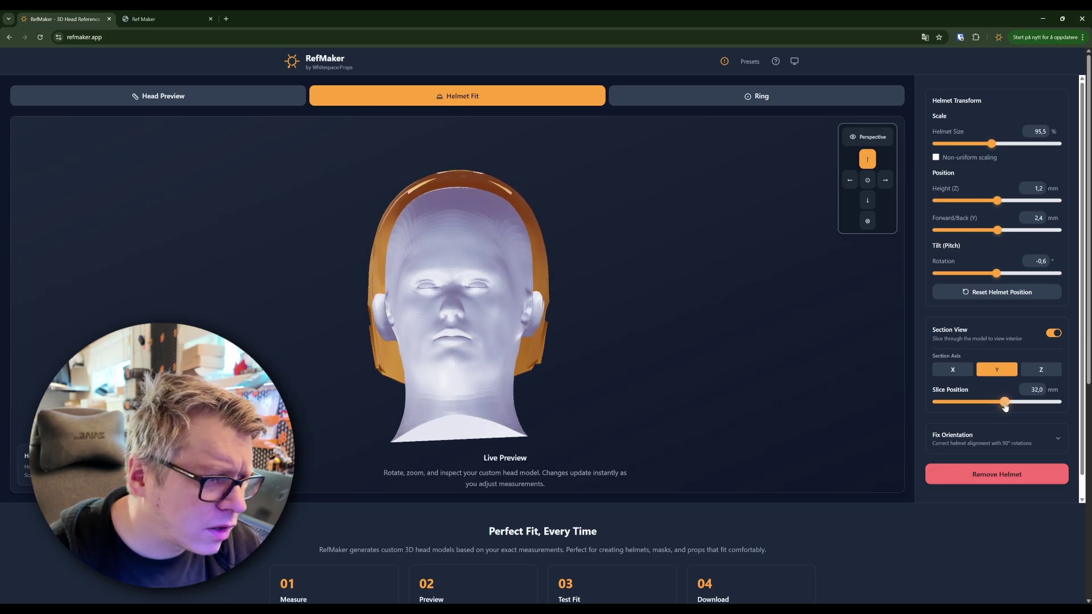
{"action": "scroll", "coordinate": [616, 370], "scroll_direction": "up", "scroll_amount": 5}
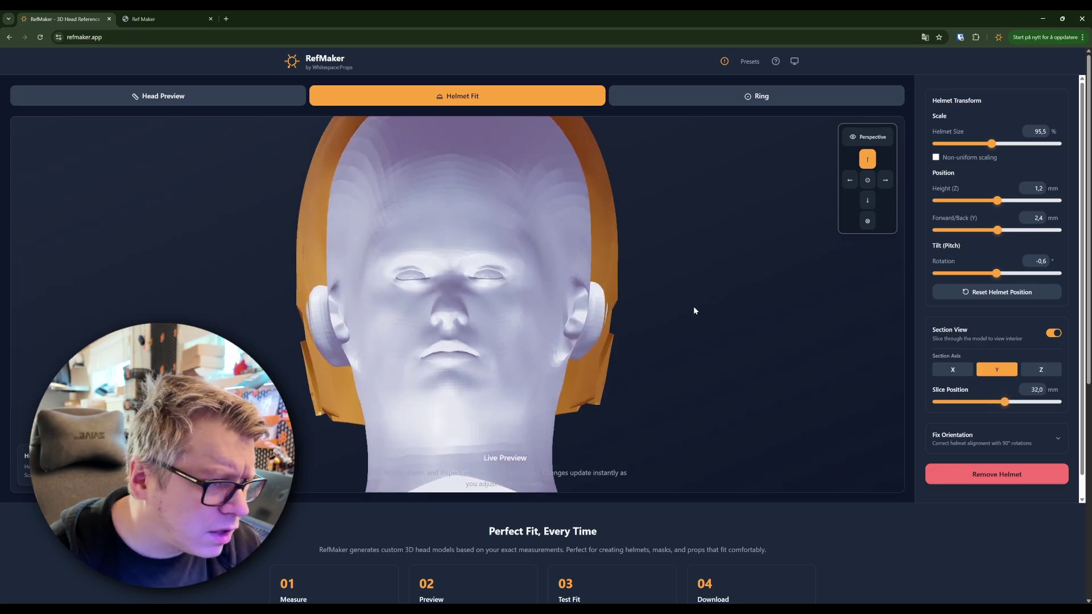
{"action": "left_click_drag", "start_coordinate": [681, 308], "coordinate": [607, 284]}
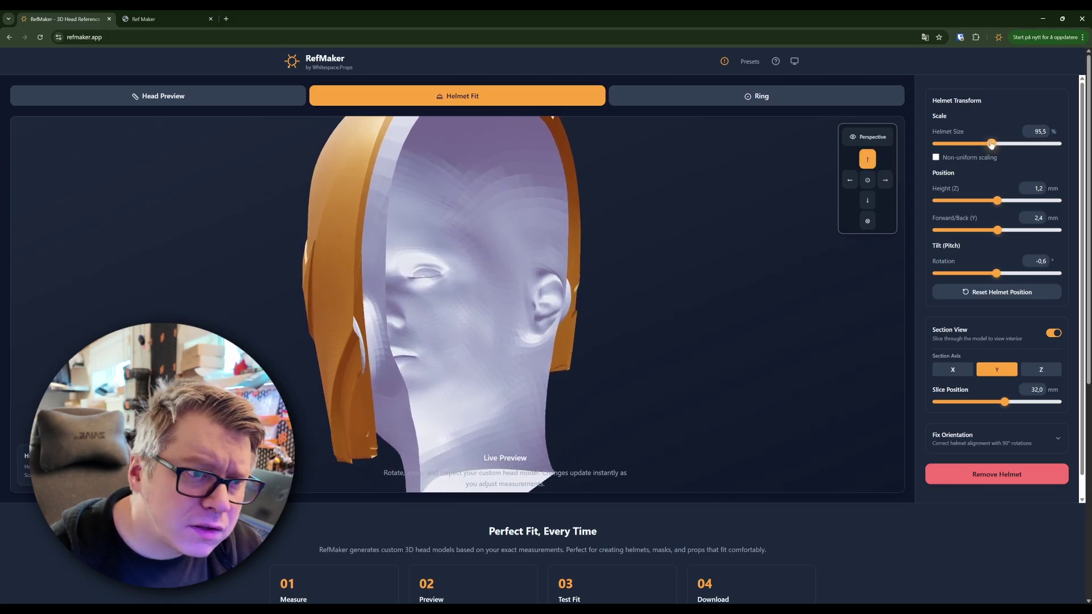
Step: Set the helmet size to exactly 97,5 %
{"action": "left_click_drag", "start_coordinate": [991, 144], "coordinate": [993, 145]}
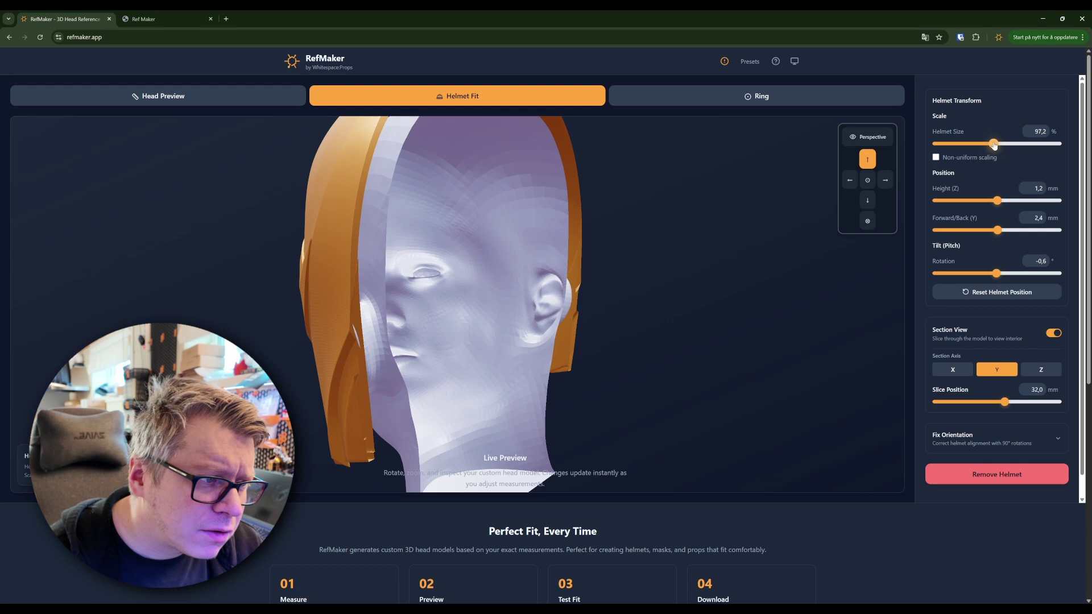
{"action": "left_click_drag", "start_coordinate": [994, 145], "coordinate": [995, 145]}
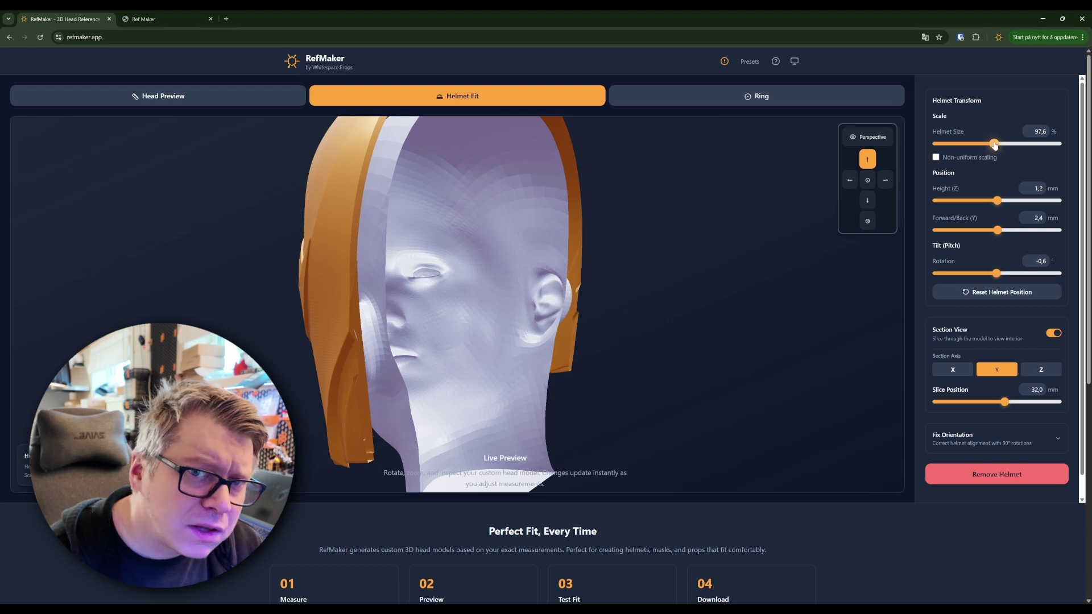
{"action": "key", "text": "Down"}
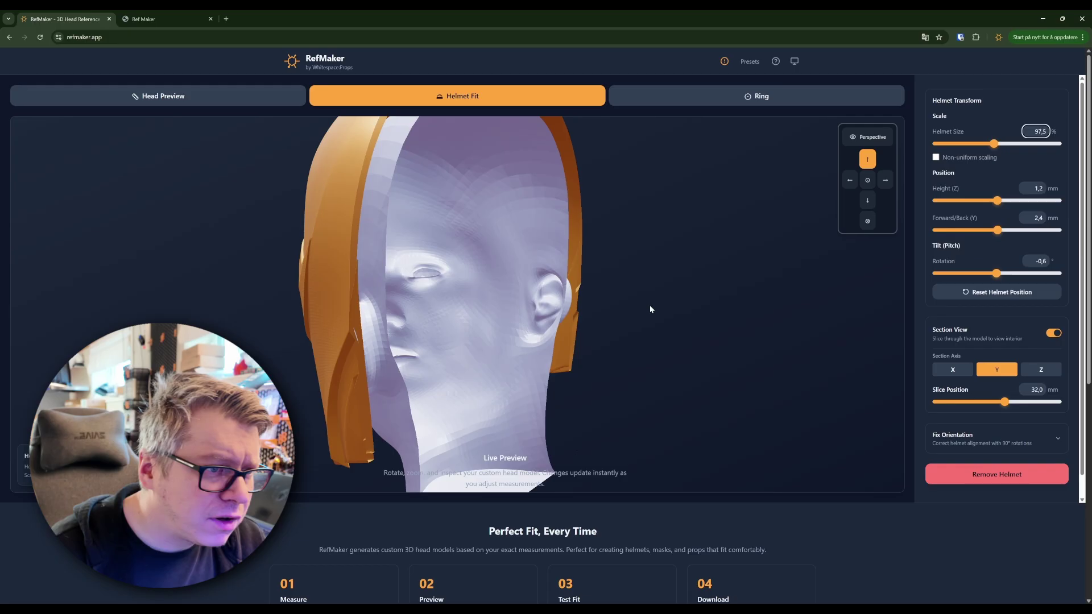
{"action": "left_click_drag", "start_coordinate": [649, 305], "coordinate": [702, 312]}
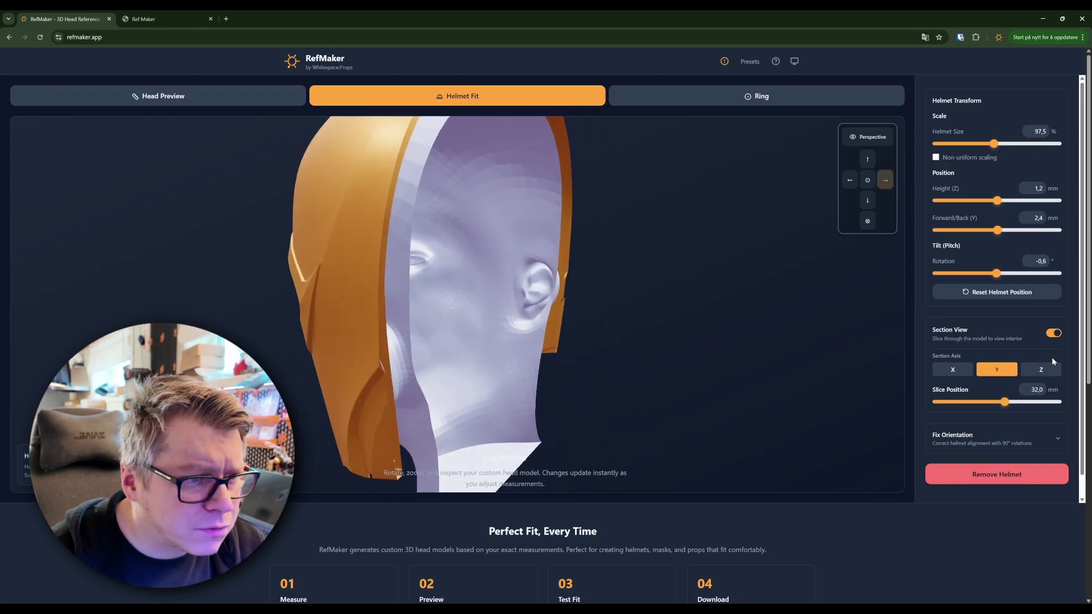
Step: Slice along the Z axis and raise the cut to 193.0 mm to reveal the whole helmet
{"action": "left_click", "coordinate": [1050, 369]}
{"action": "left_click_drag", "start_coordinate": [614, 341], "coordinate": [674, 326]}
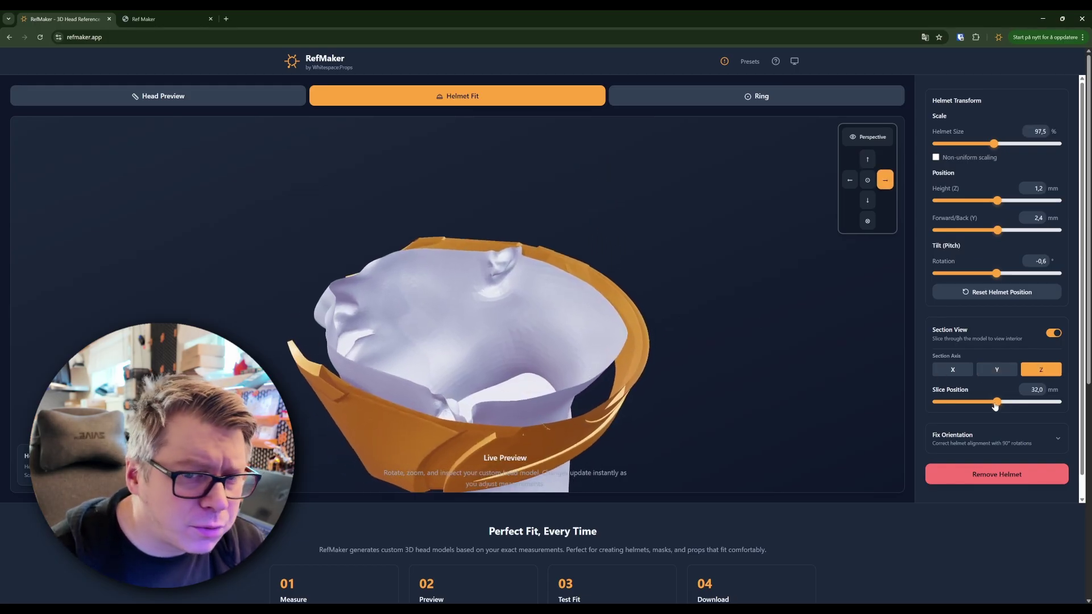
{"action": "left_click_drag", "start_coordinate": [996, 402], "coordinate": [999, 402]}
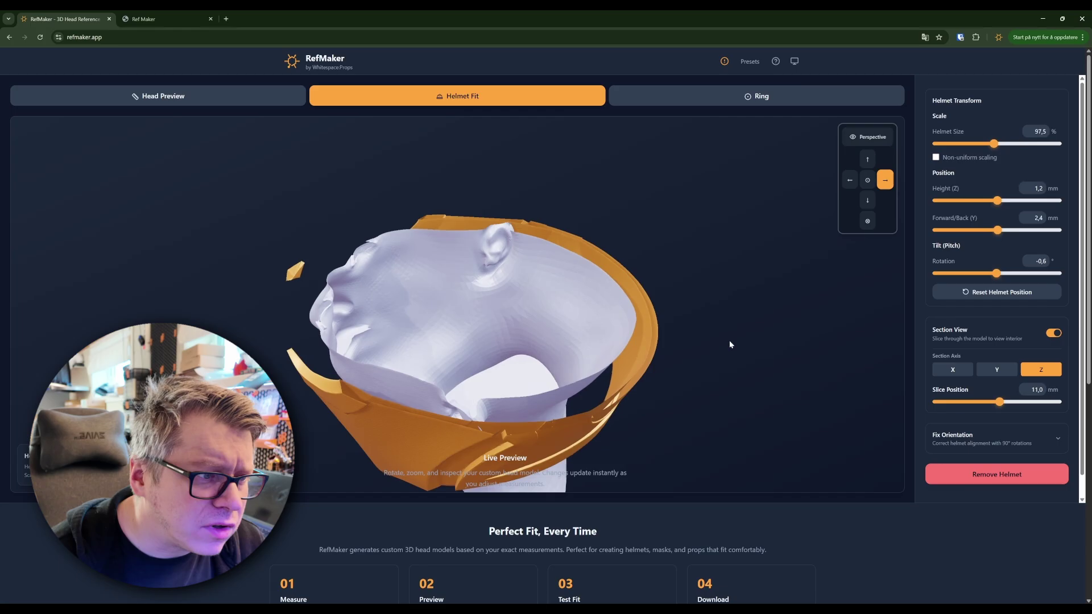
{"action": "left_click_drag", "start_coordinate": [999, 402], "coordinate": [1042, 401]}
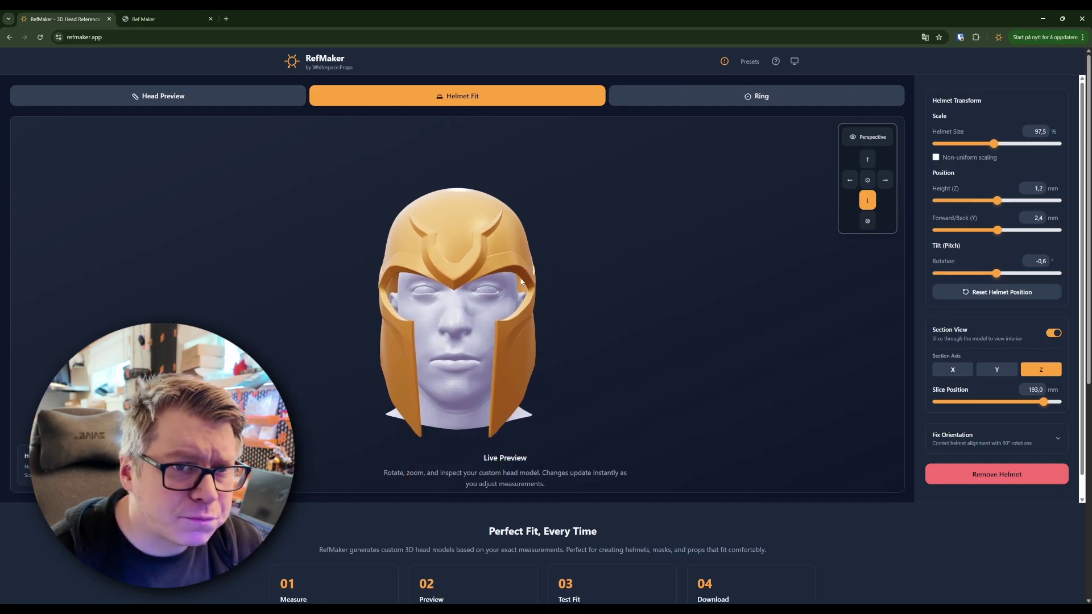
{"action": "left_click_drag", "start_coordinate": [612, 307], "coordinate": [587, 307]}
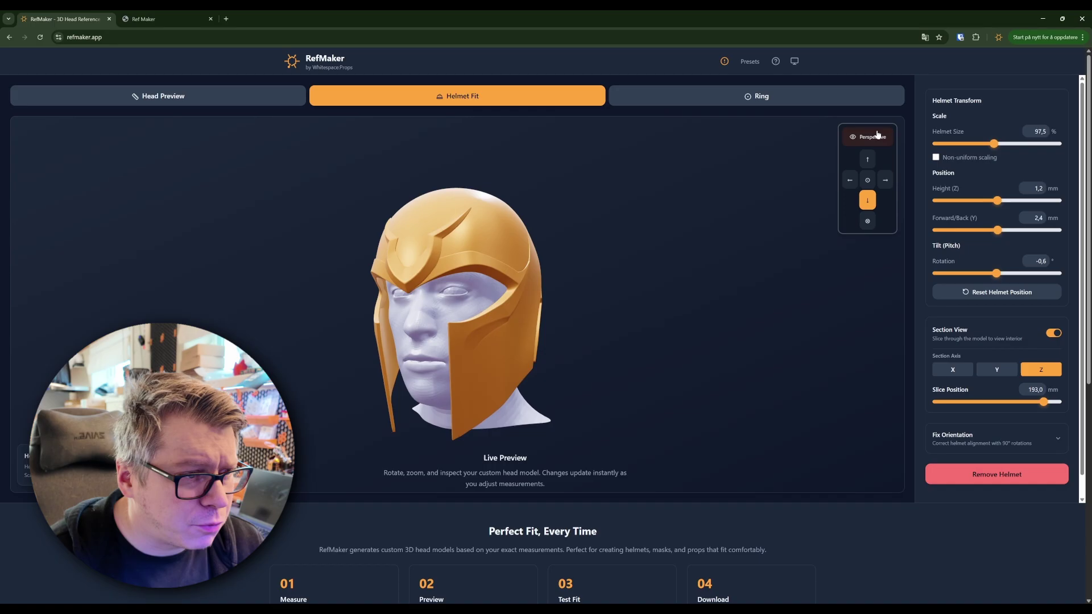
Step: Switch to orthographic projection and view the helmeted head from the side
{"action": "left_click", "coordinate": [867, 137]}
{"action": "left_click_drag", "start_coordinate": [512, 306], "coordinate": [531, 307]}
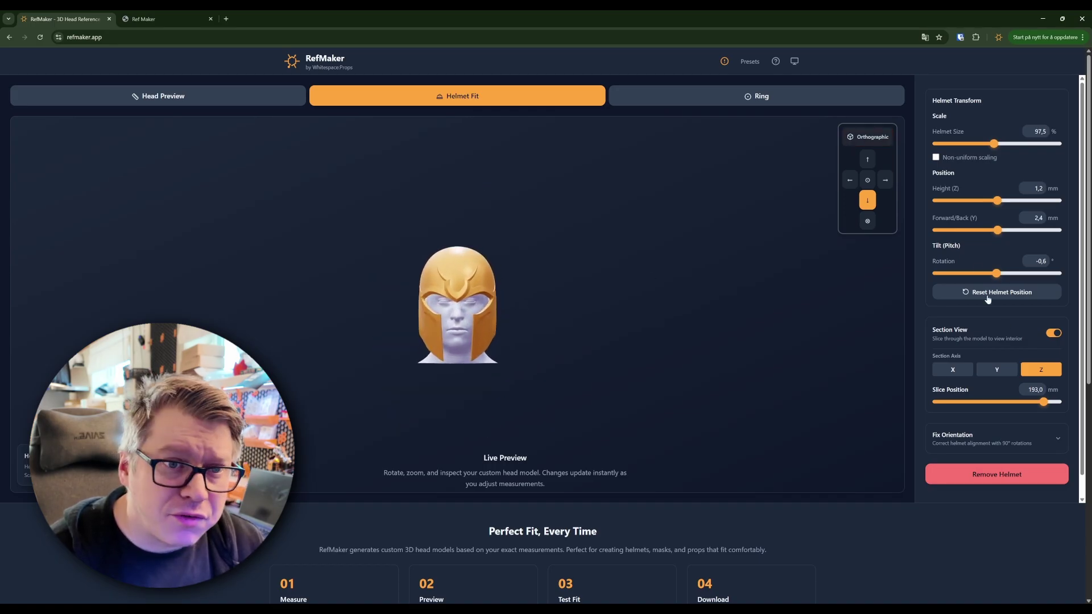
{"action": "left_click", "coordinate": [886, 181]}
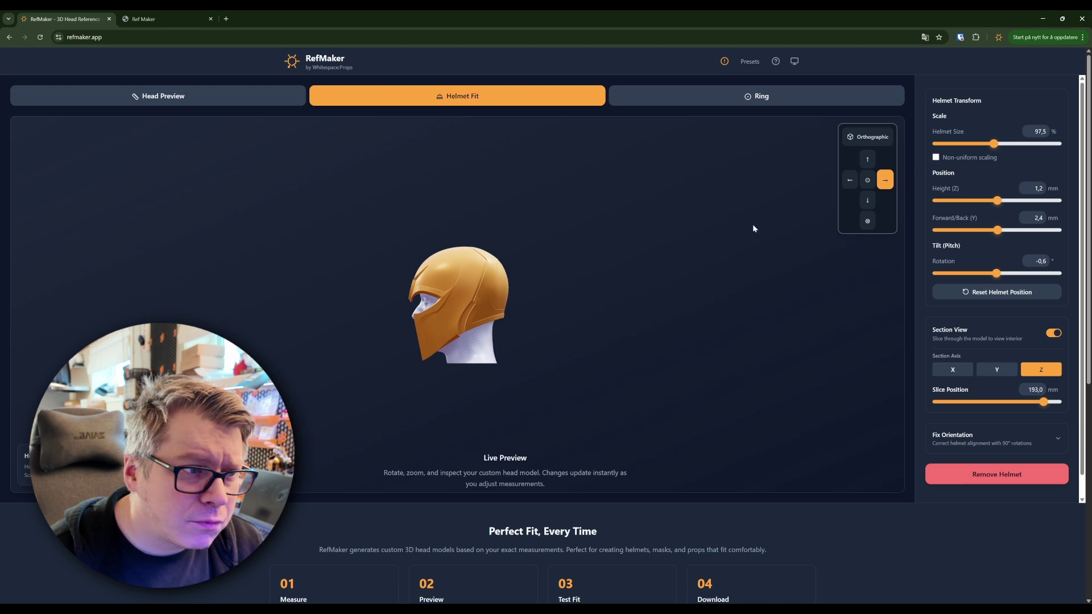
Step: Section the model along the X axis, inspect it from above and three-quarter angles, then turn the section off
{"action": "left_click", "coordinate": [953, 369]}
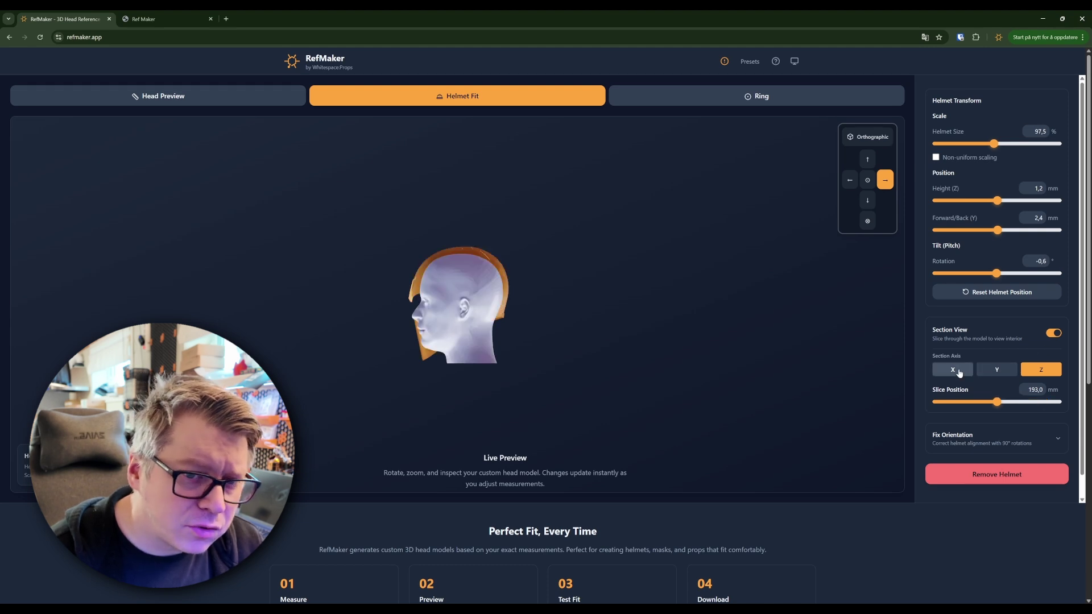
{"action": "scroll", "coordinate": [554, 333], "scroll_direction": "up", "scroll_amount": 5}
{"action": "scroll", "coordinate": [512, 230], "scroll_direction": "up", "scroll_amount": 3}
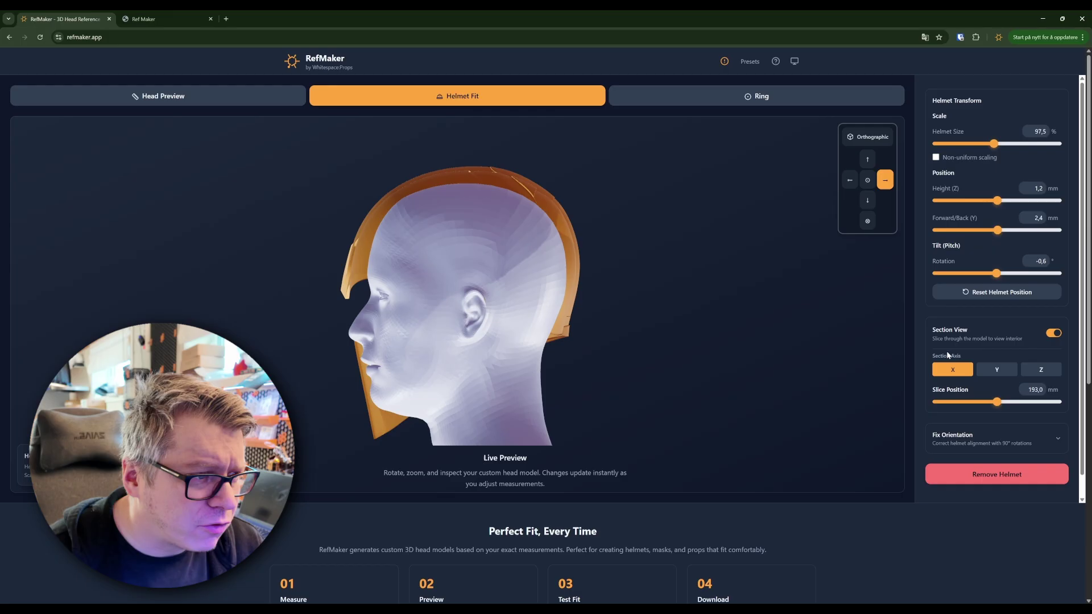
{"action": "left_click", "coordinate": [867, 159]}
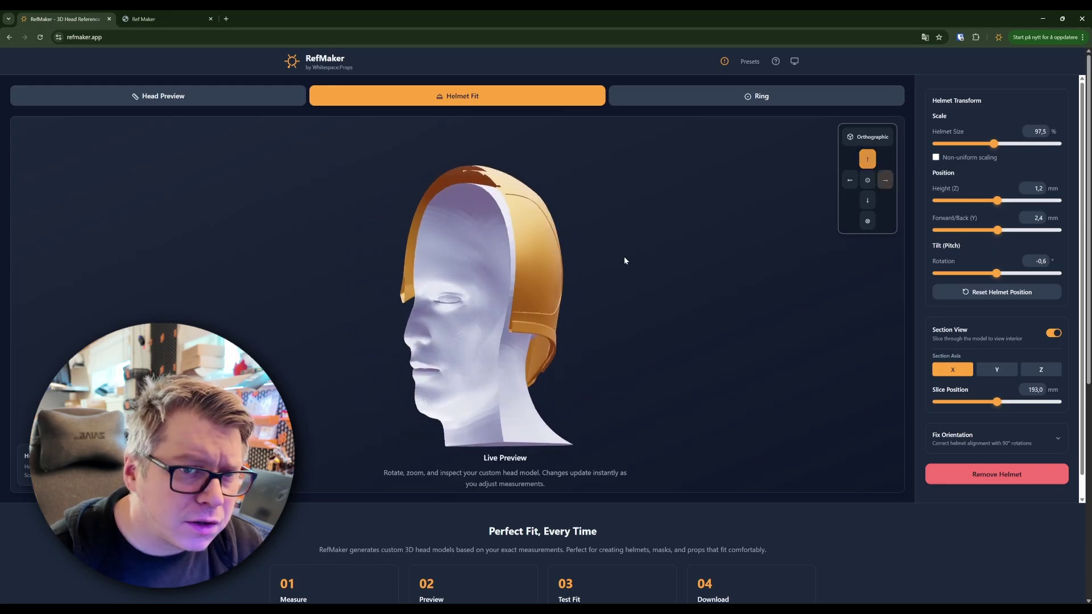
{"action": "left_click_drag", "start_coordinate": [671, 299], "coordinate": [578, 326]}
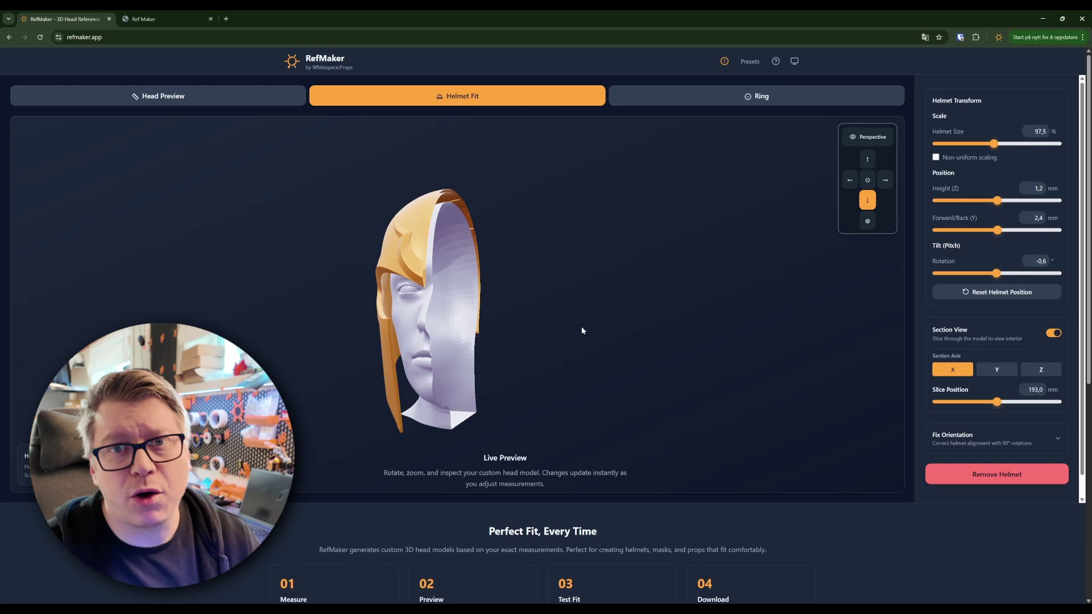
{"action": "left_click_drag", "start_coordinate": [574, 338], "coordinate": [529, 325]}
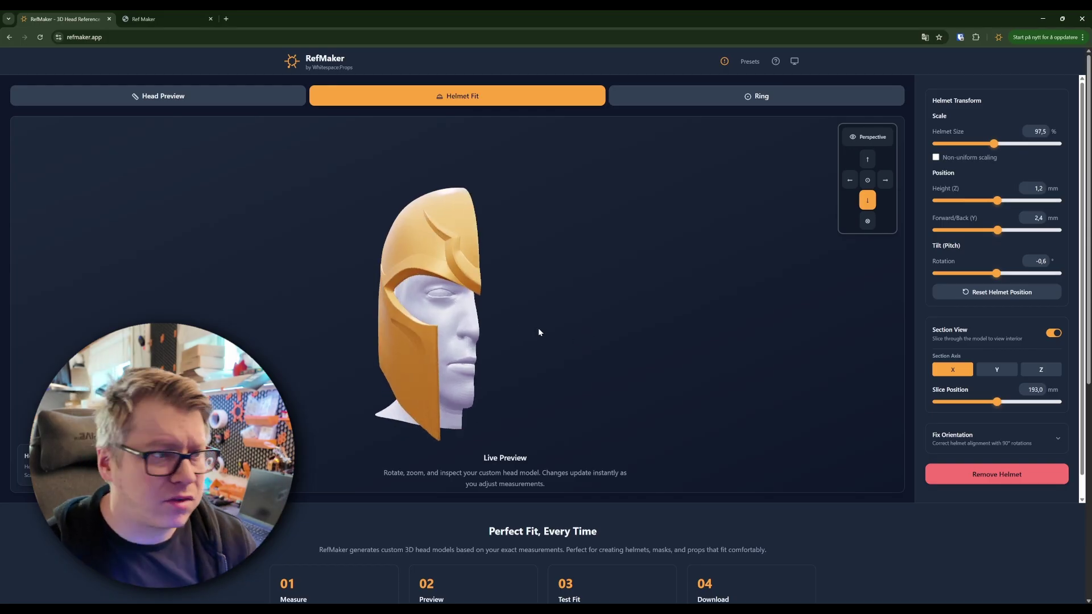
{"action": "left_click", "coordinate": [1054, 333]}
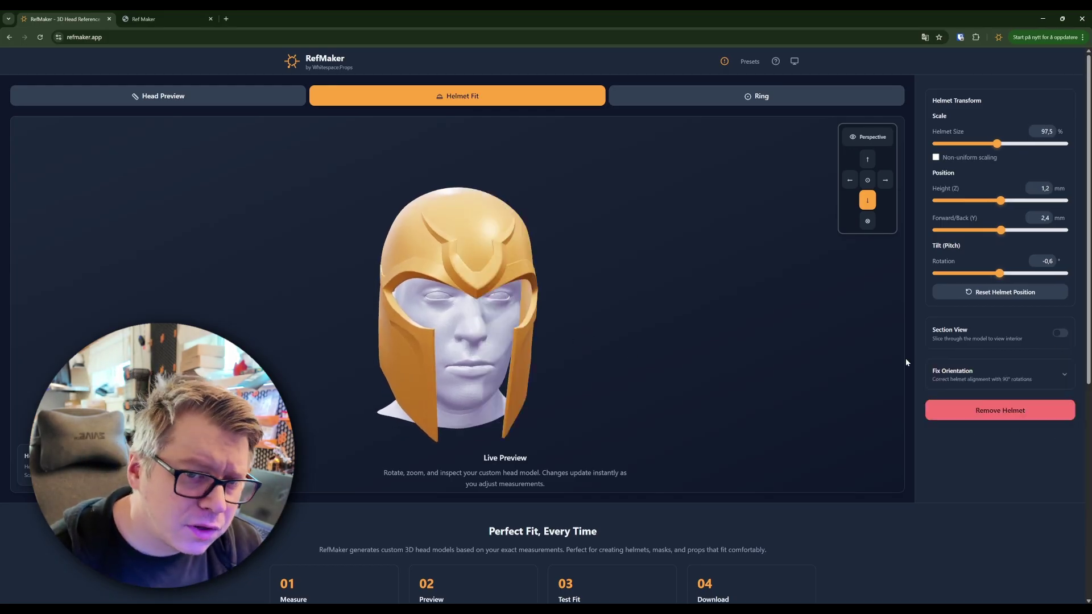
{"action": "left_click_drag", "start_coordinate": [671, 370], "coordinate": [629, 378]}
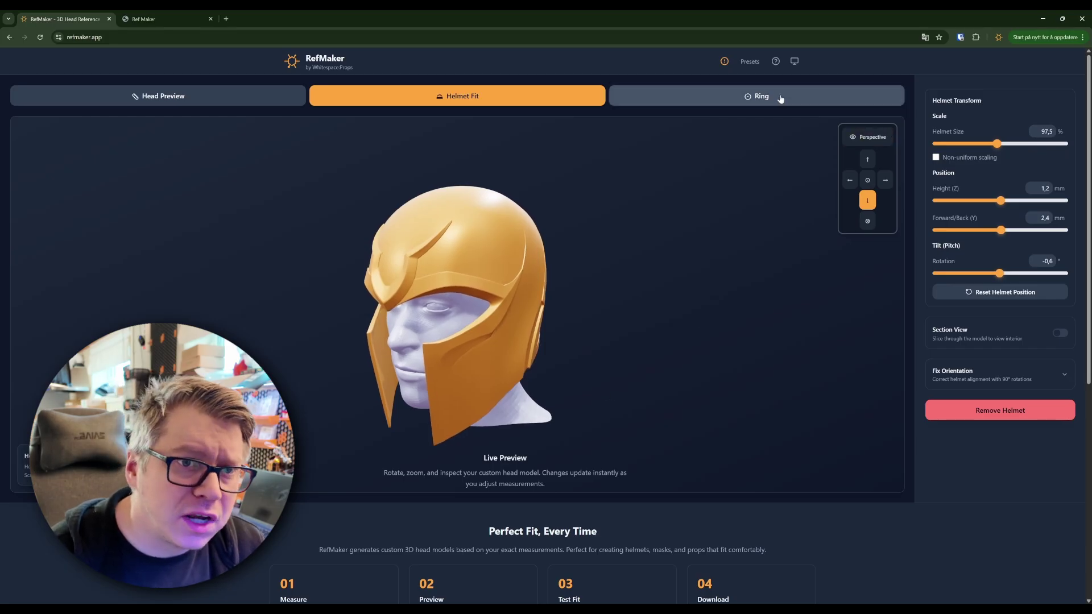
Step: In the Ring tab, raise the Hat Line size ring to a 15 mm position
{"action": "left_click", "coordinate": [749, 96]}
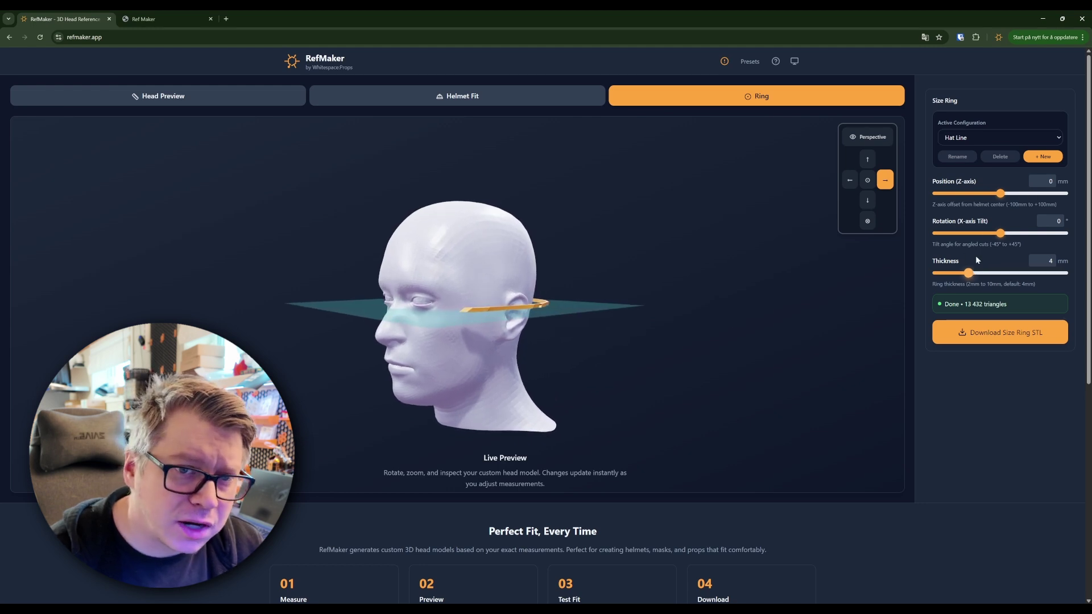
{"action": "left_click_drag", "start_coordinate": [995, 195], "coordinate": [1010, 195]}
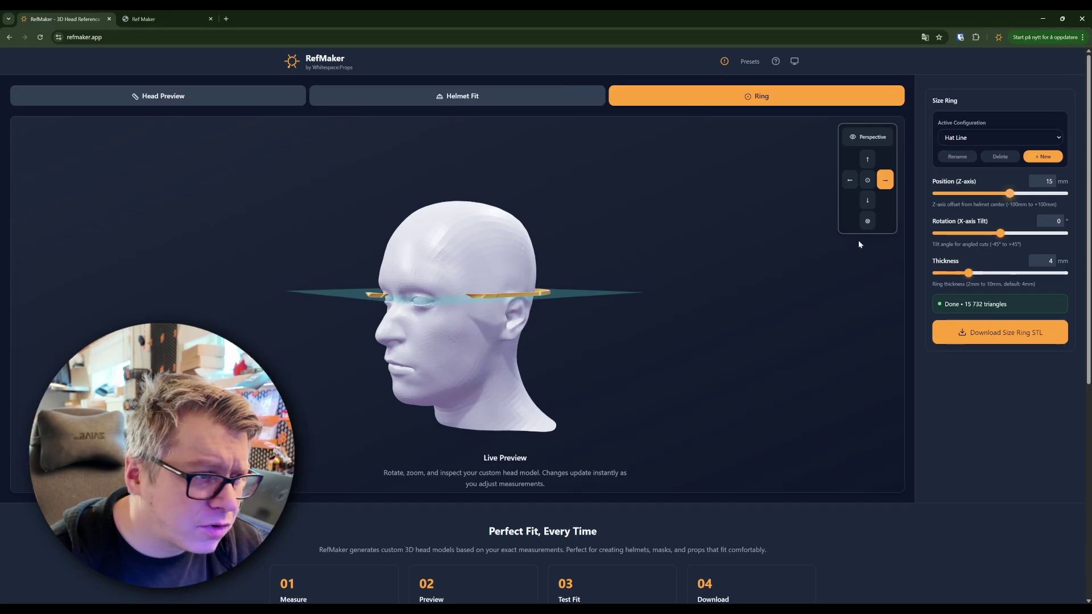
{"action": "left_click_drag", "start_coordinate": [667, 283], "coordinate": [688, 297]}
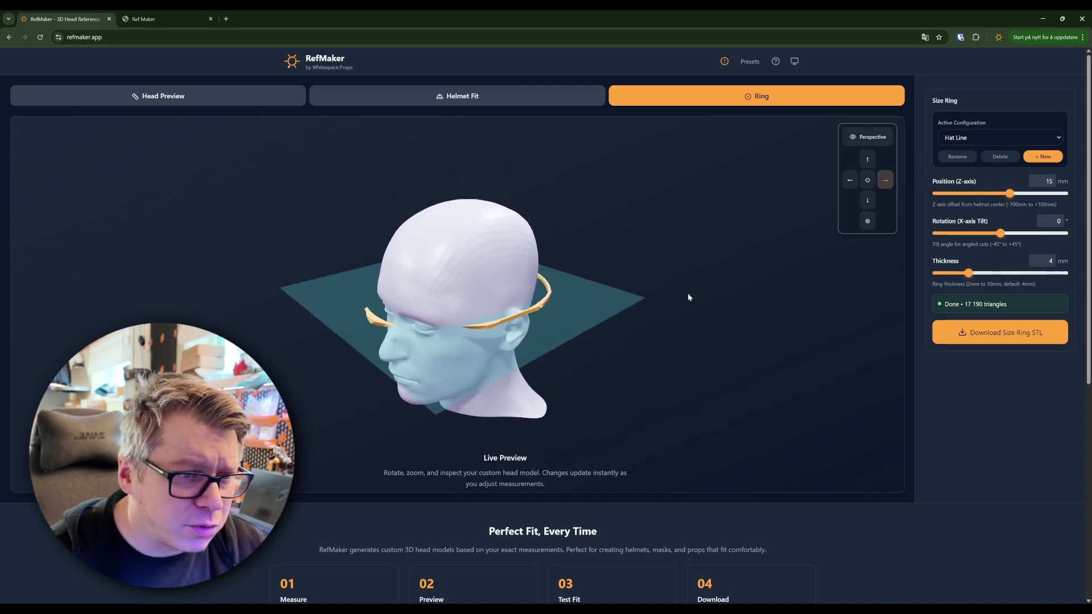
Step: Download the Hat Line size ring as an STL file
{"action": "left_click", "coordinate": [996, 338]}
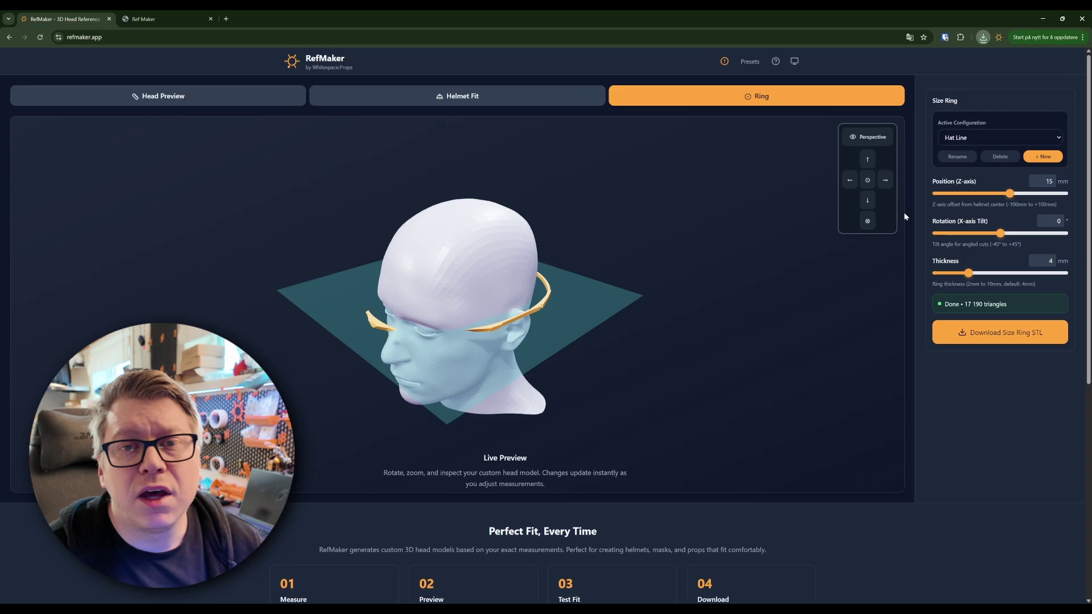
{"action": "key", "text": "Right"}
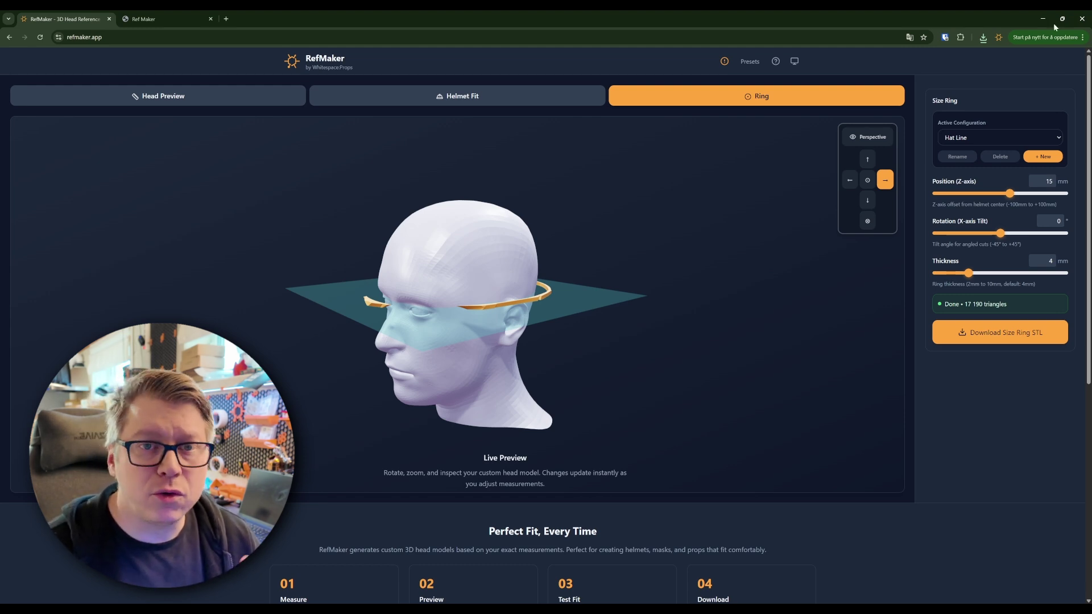
{"action": "left_click_drag", "start_coordinate": [609, 266], "coordinate": [540, 293]}
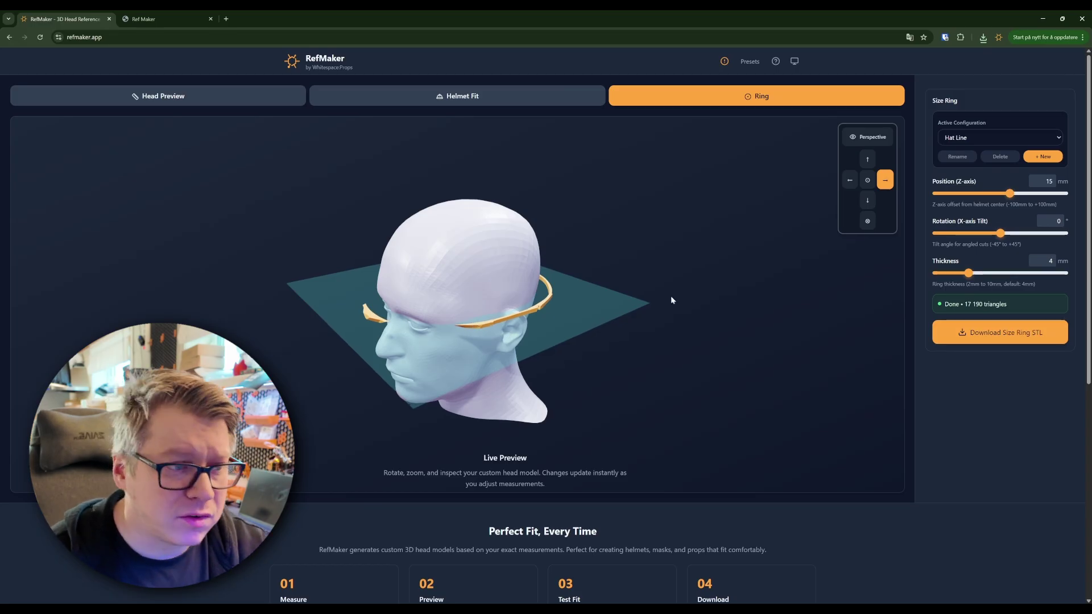
Step: Create Size Ring #1 at -52 mm, tilted 18° and 6.5 mm thick, then reselect Hat Line
{"action": "left_click", "coordinate": [1046, 157]}
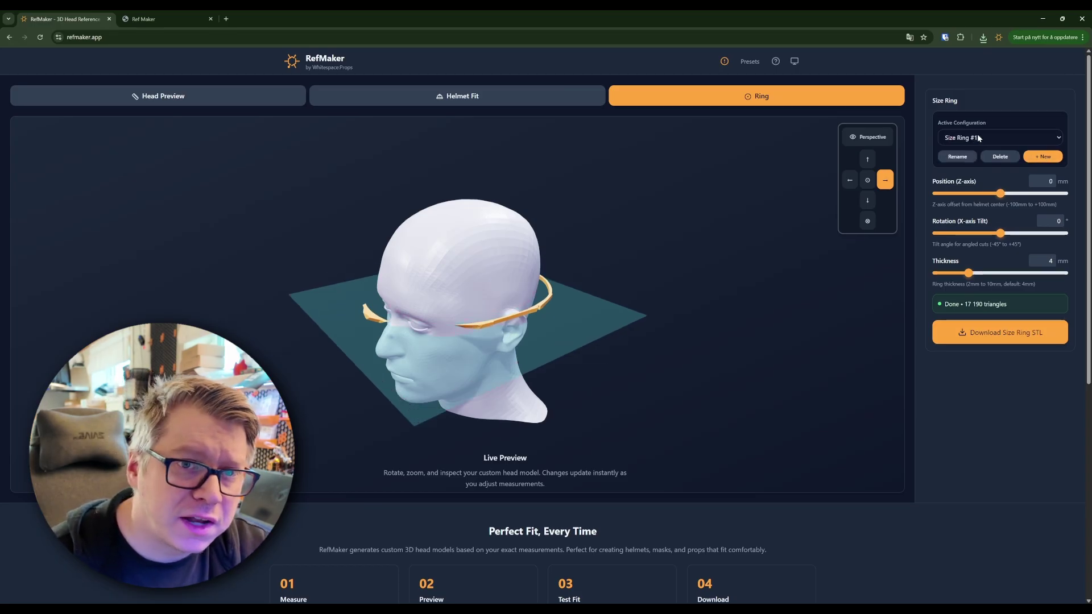
{"action": "left_click_drag", "start_coordinate": [1002, 194], "coordinate": [984, 195]}
{"action": "left_click_drag", "start_coordinate": [1007, 235], "coordinate": [1026, 243]}
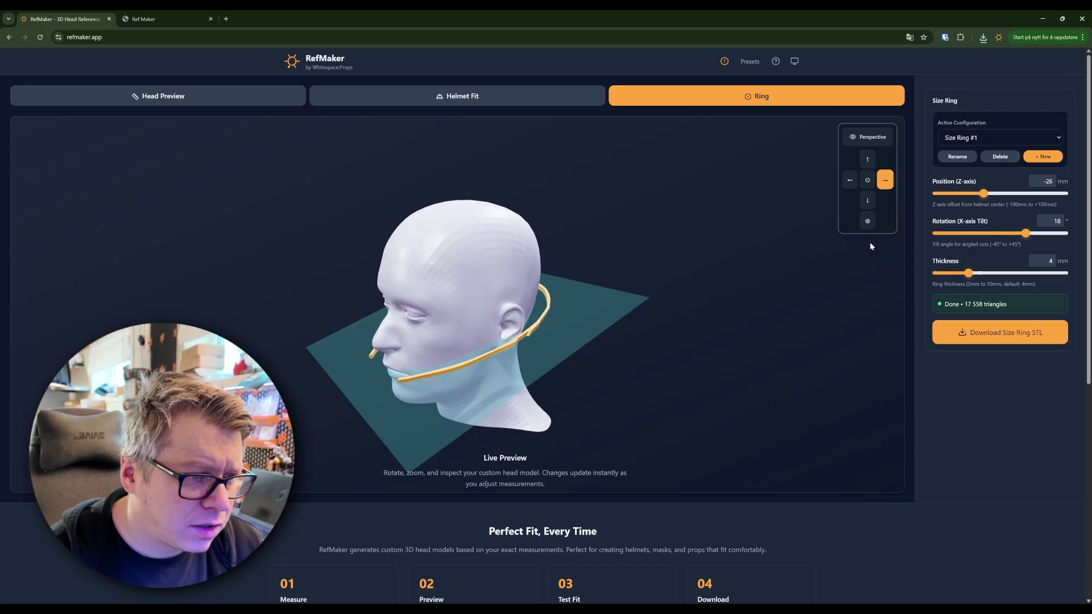
{"action": "left_click_drag", "start_coordinate": [968, 273], "coordinate": [987, 275]}
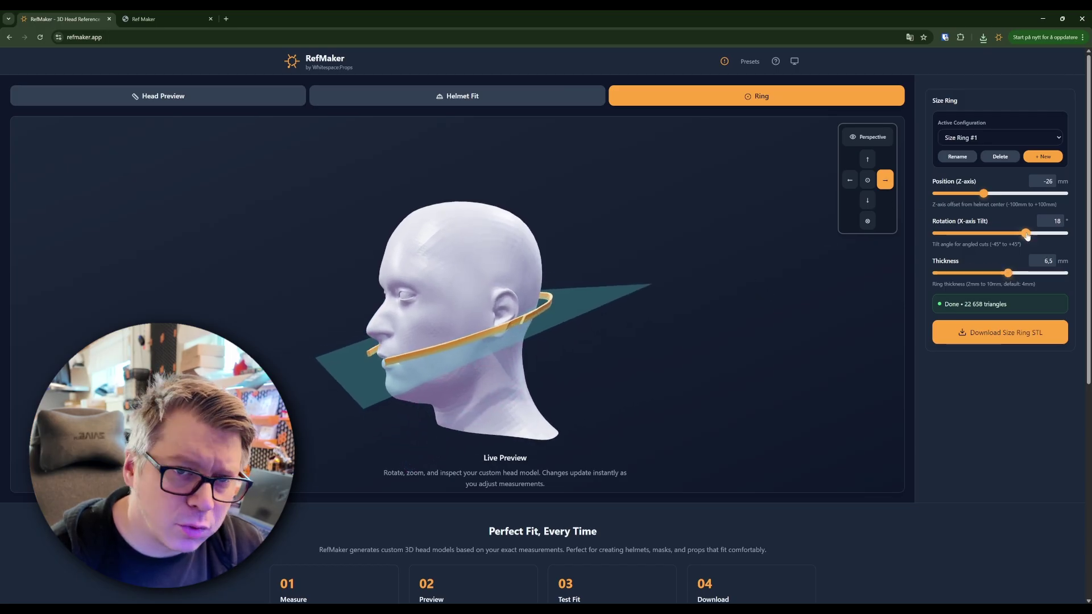
{"action": "left_click_drag", "start_coordinate": [980, 195], "coordinate": [969, 196]}
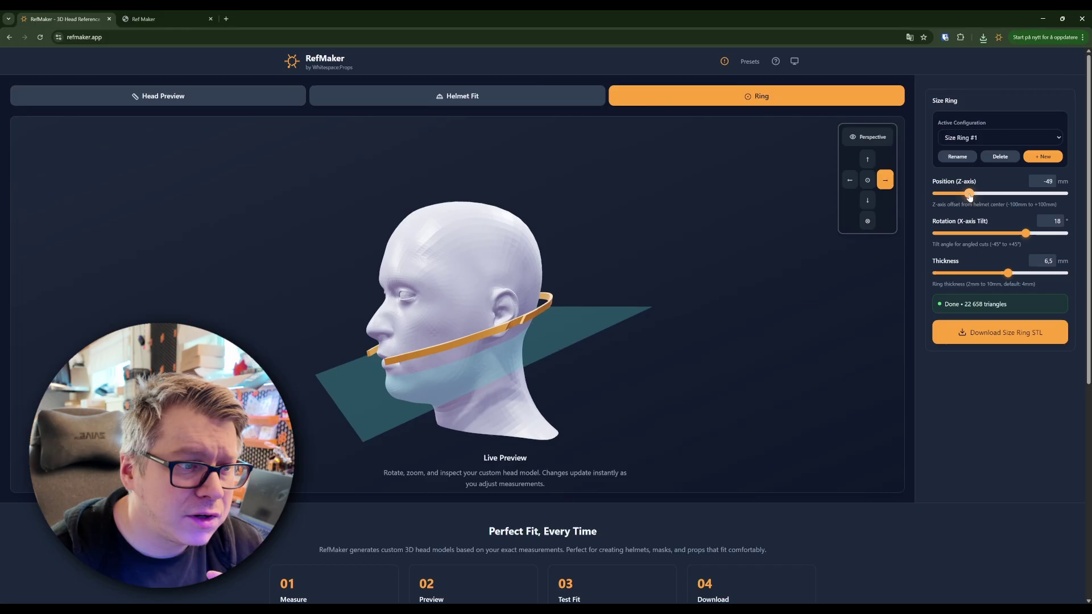
{"action": "left_click_drag", "start_coordinate": [742, 303], "coordinate": [695, 269]}
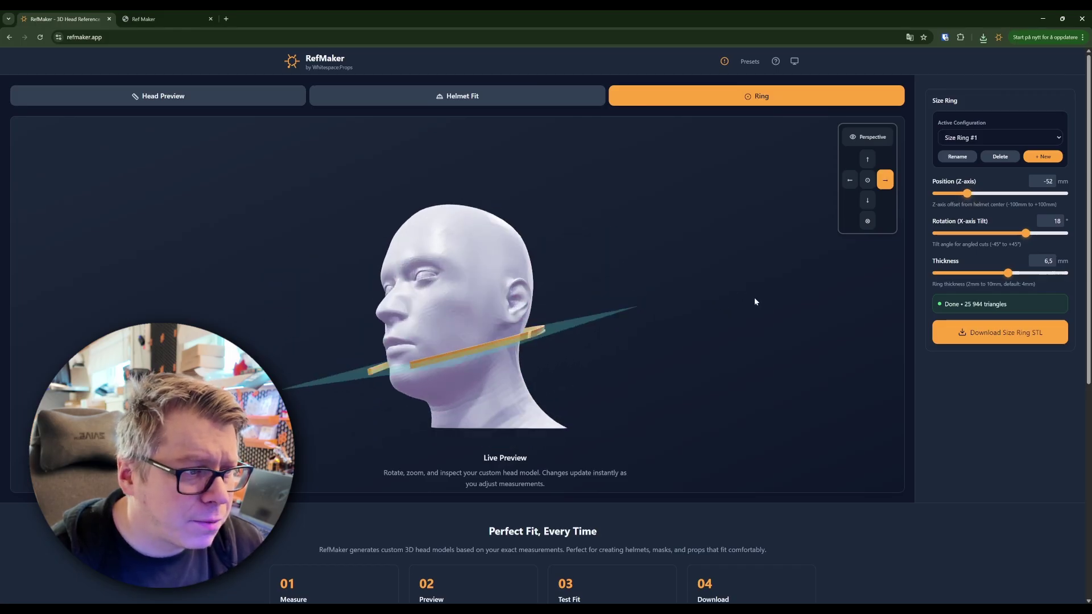
{"action": "left_click", "coordinate": [967, 154]}
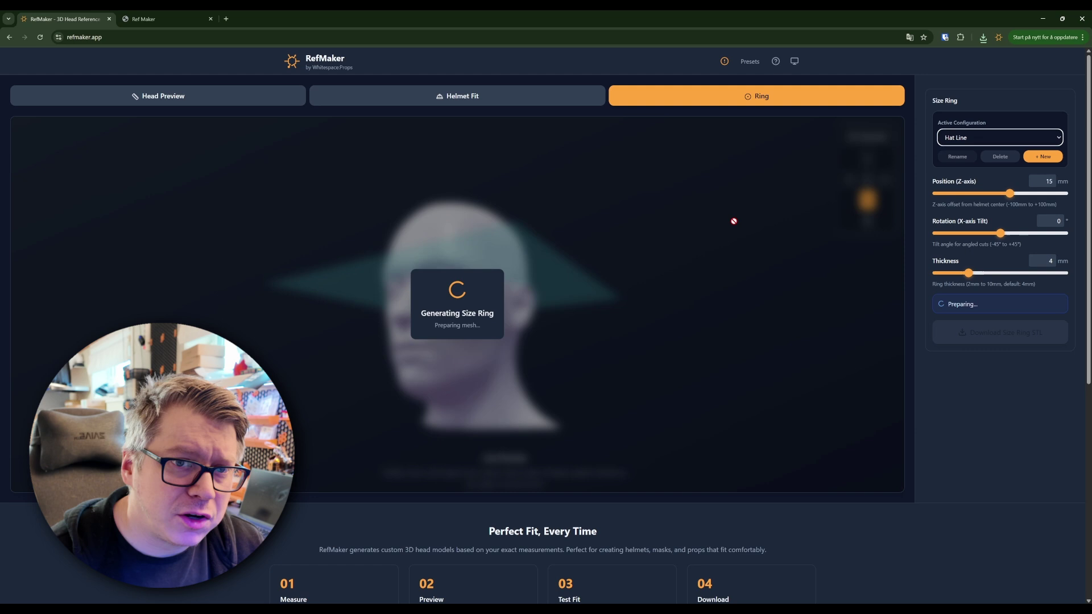
{"action": "left_click_drag", "start_coordinate": [698, 280], "coordinate": [640, 271]}
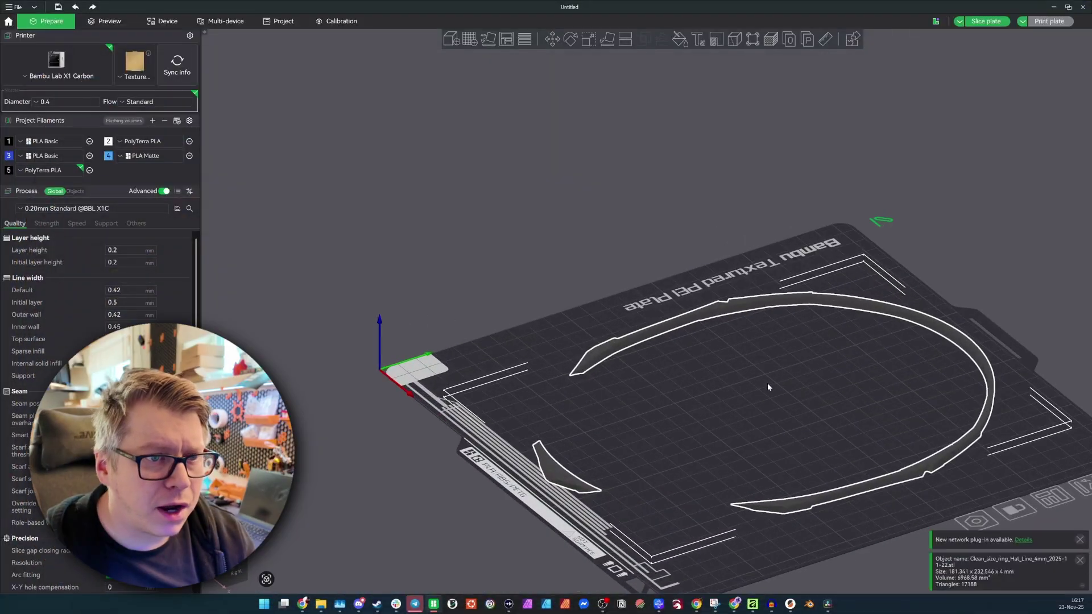
Step: Lay the ring flat on a face and rotate it 45° about the vertical axis
{"action": "key", "text": "f"}
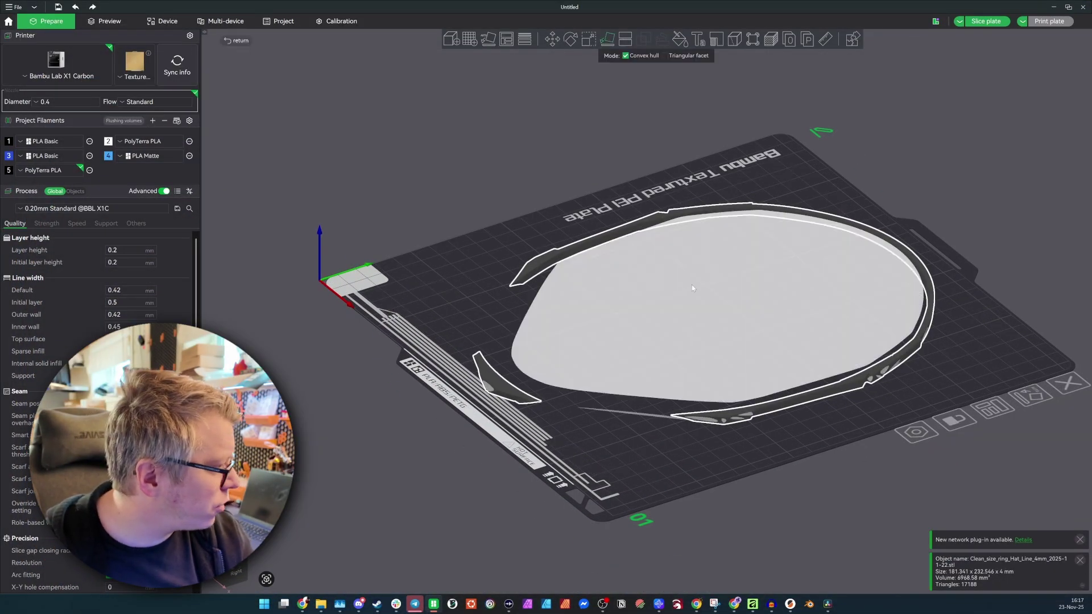
{"action": "left_click", "coordinate": [691, 284]}
{"action": "left_click_drag", "start_coordinate": [987, 315], "coordinate": [963, 340]}
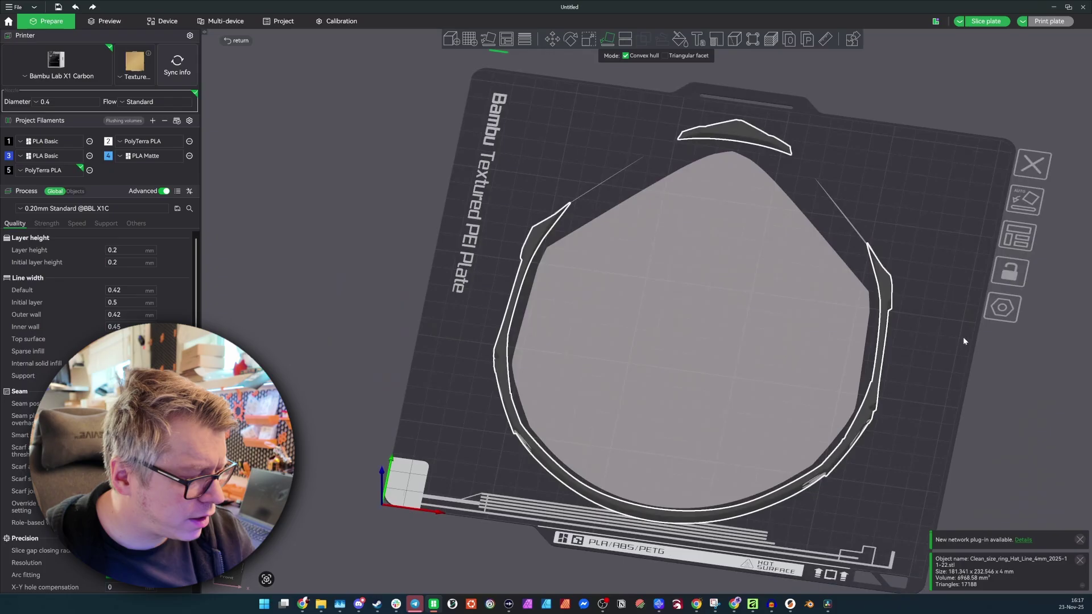
{"action": "key", "text": "r"}
{"action": "left_click_drag", "start_coordinate": [814, 346], "coordinate": [757, 292]}
{"action": "left_click_drag", "start_coordinate": [919, 225], "coordinate": [804, 195]}
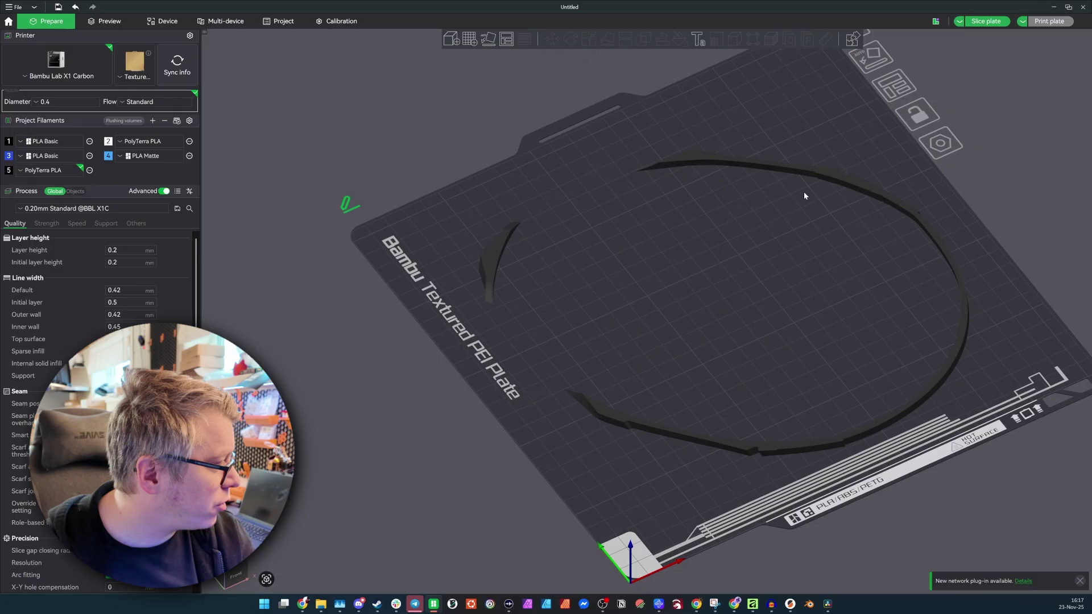
Step: Add a cube part to the ring object and move it inside the ring
{"action": "left_click", "coordinate": [775, 168]}
{"action": "right_click", "coordinate": [776, 169]}
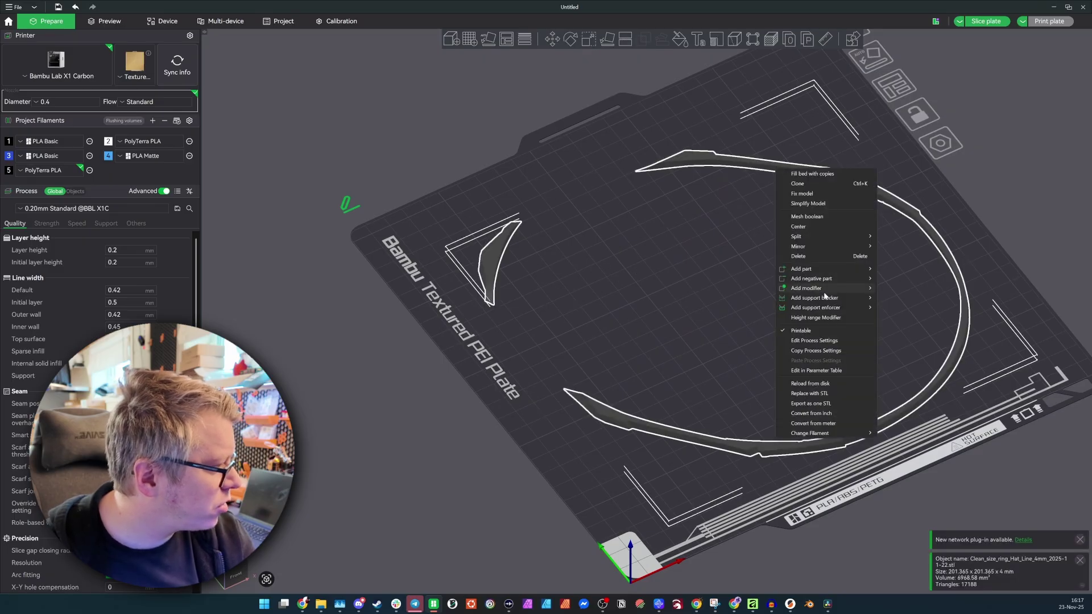
{"action": "mouse_move", "coordinate": [834, 272]}
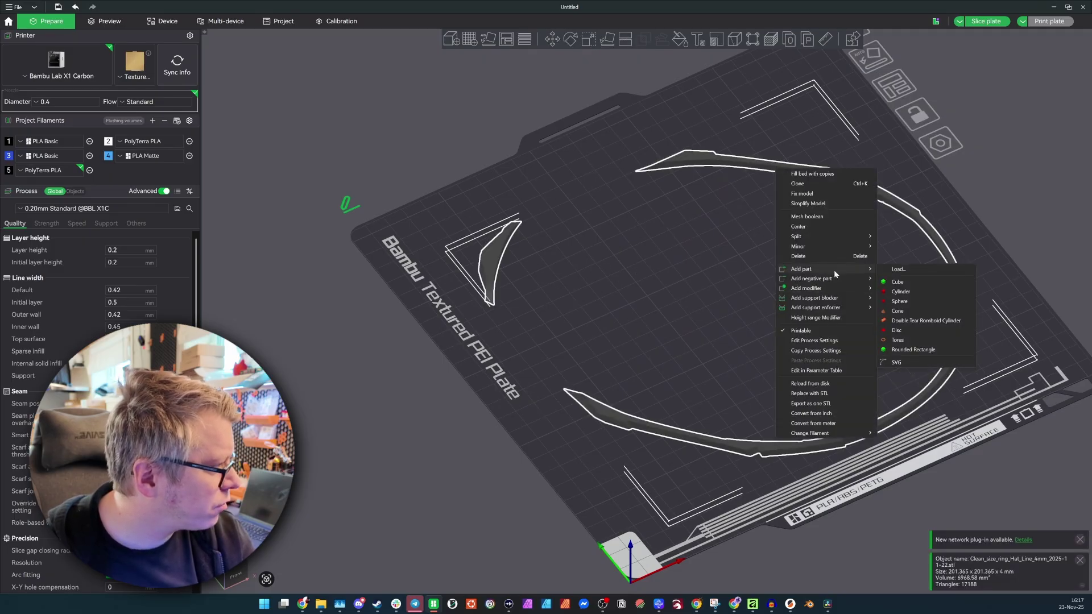
{"action": "left_click", "coordinate": [907, 281]}
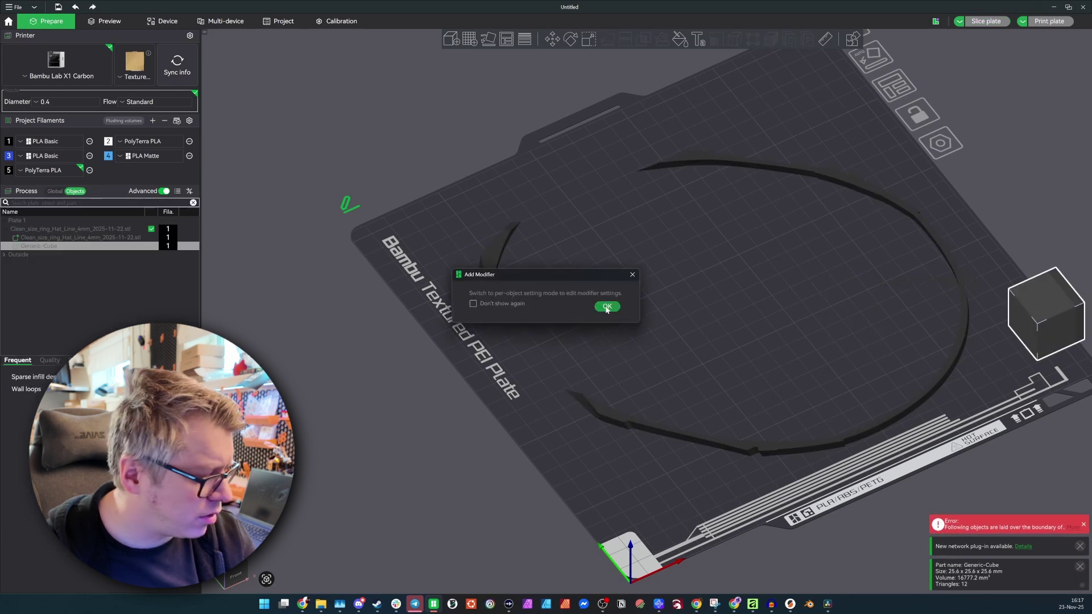
{"action": "left_click", "coordinate": [607, 307]}
{"action": "left_click_drag", "start_coordinate": [1049, 305], "coordinate": [522, 296]}
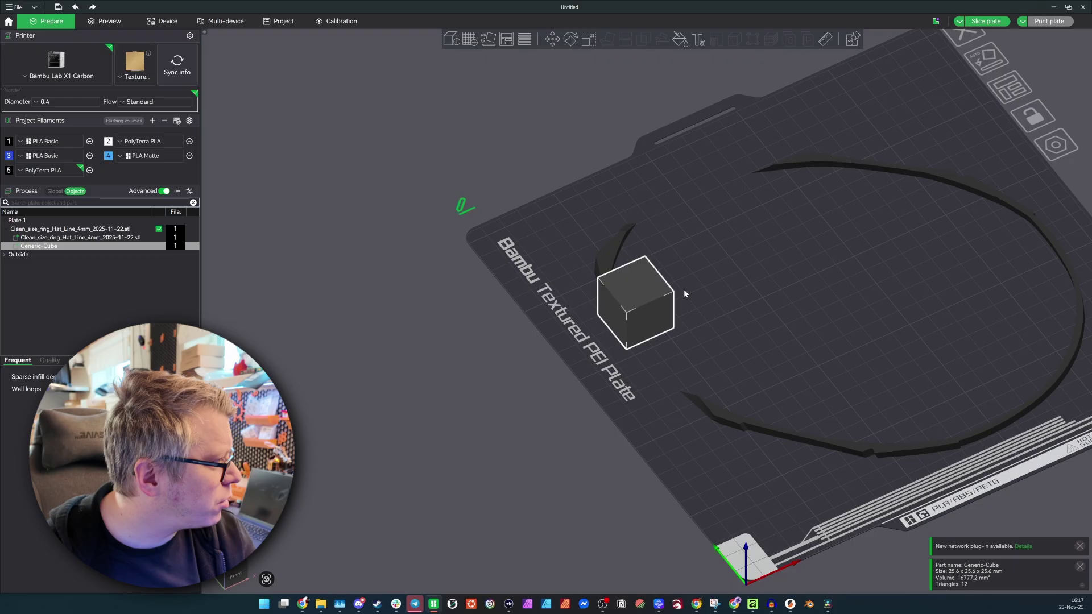
Step: Scale the cube into a thin long bar, turn it about 17°, and place it on the ring
{"action": "key", "text": "s"}
{"action": "left_click_drag", "start_coordinate": [659, 311], "coordinate": [636, 331]}
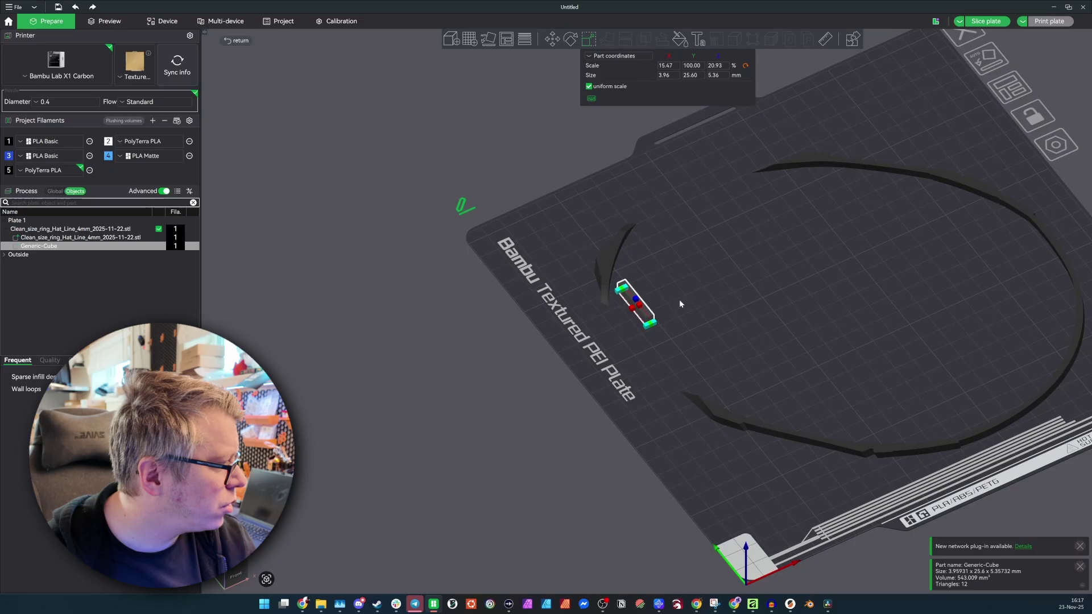
{"action": "left_click_drag", "start_coordinate": [659, 340], "coordinate": [662, 341]}
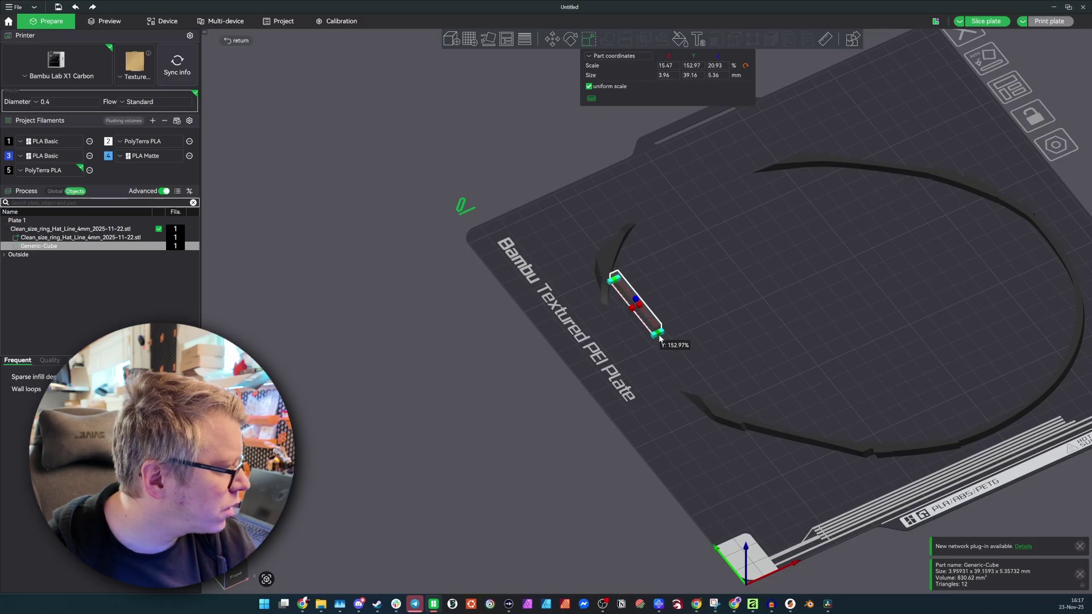
{"action": "key", "text": "1"}
{"action": "scroll", "coordinate": [654, 294], "scroll_direction": "up", "scroll_amount": 5}
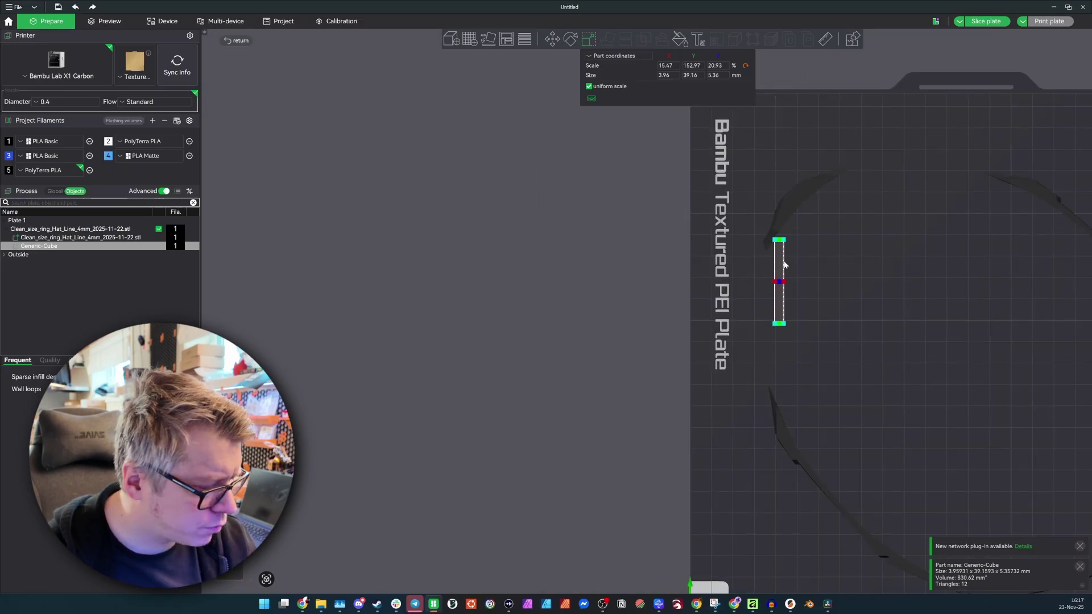
{"action": "key", "text": "r"}
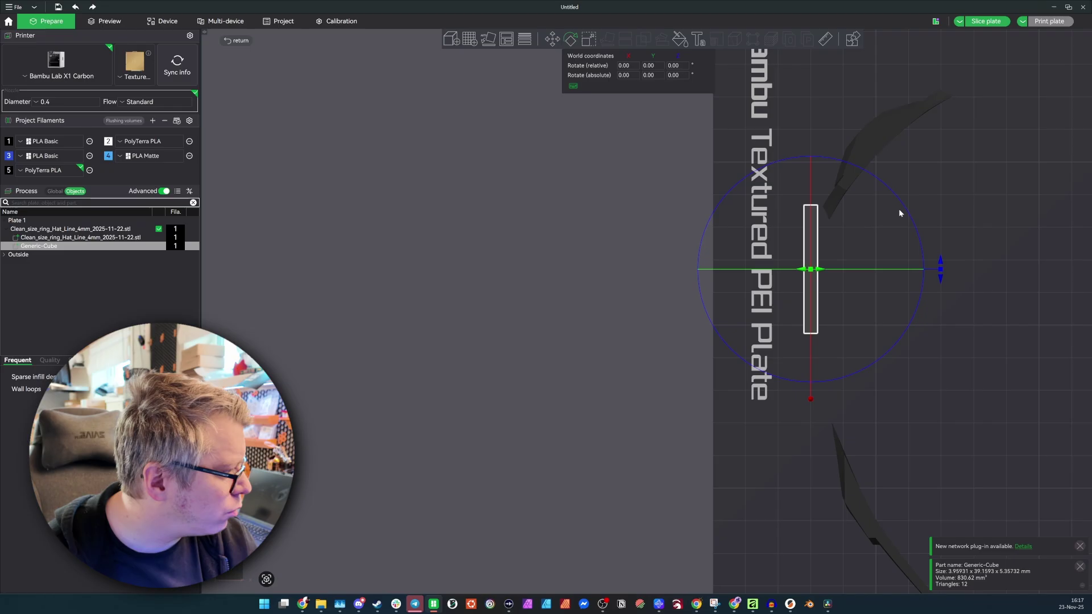
{"action": "left_click_drag", "start_coordinate": [939, 268], "coordinate": [941, 302]}
{"action": "left_click_drag", "start_coordinate": [819, 239], "coordinate": [824, 362]}
Step: Paste two more bars, angling and positioning them along the ring's left side
{"action": "key", "text": "ctrl+v"}
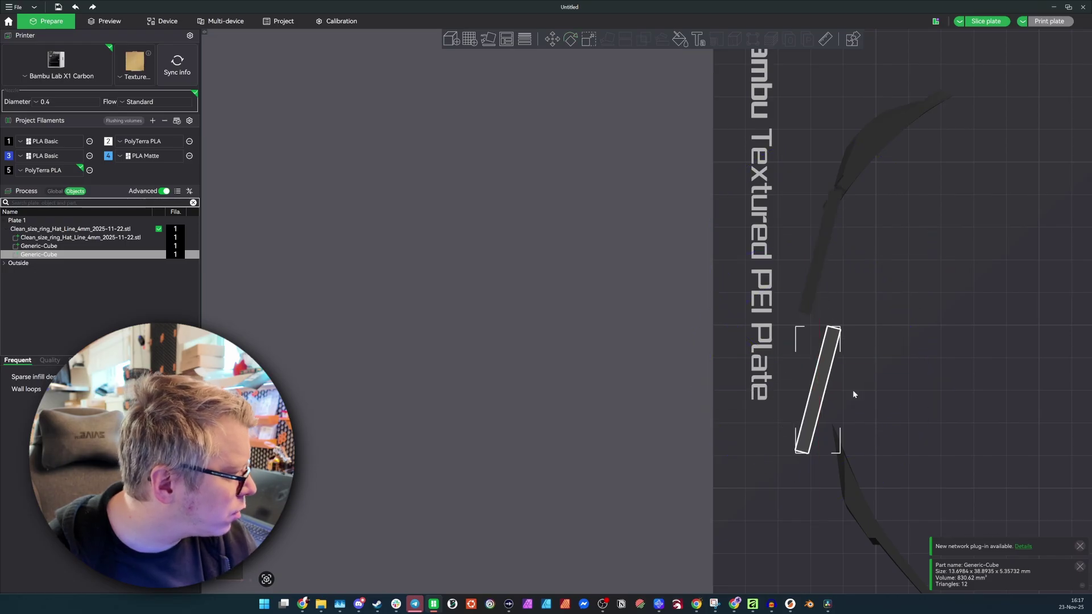
{"action": "key", "text": "r"}
{"action": "left_click_drag", "start_coordinate": [946, 390], "coordinate": [917, 323]}
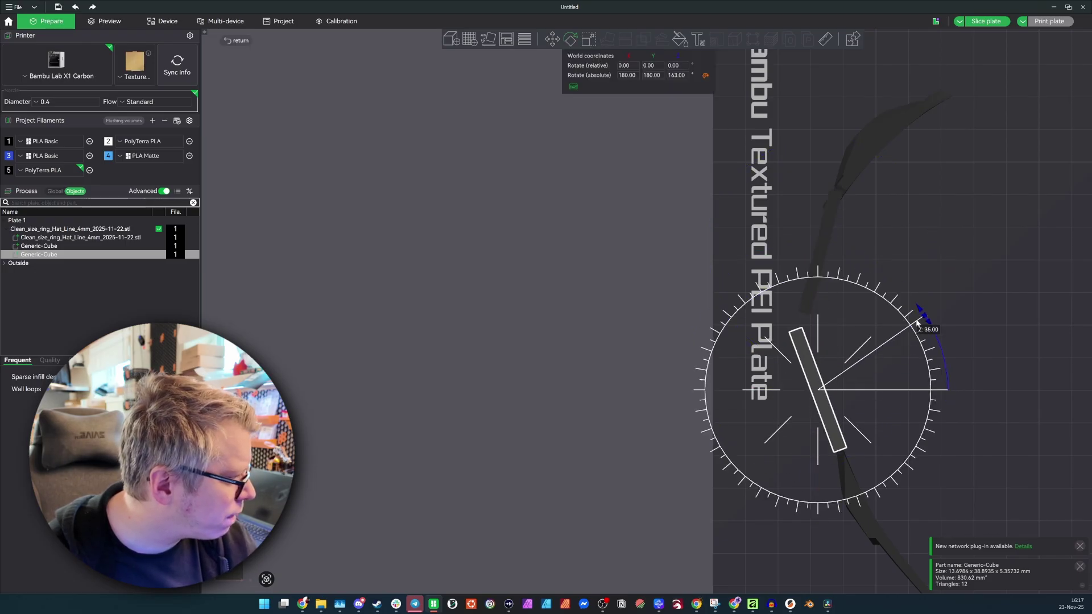
{"action": "left_click_drag", "start_coordinate": [833, 416], "coordinate": [834, 460]}
{"action": "key", "text": "ctrl+v"}
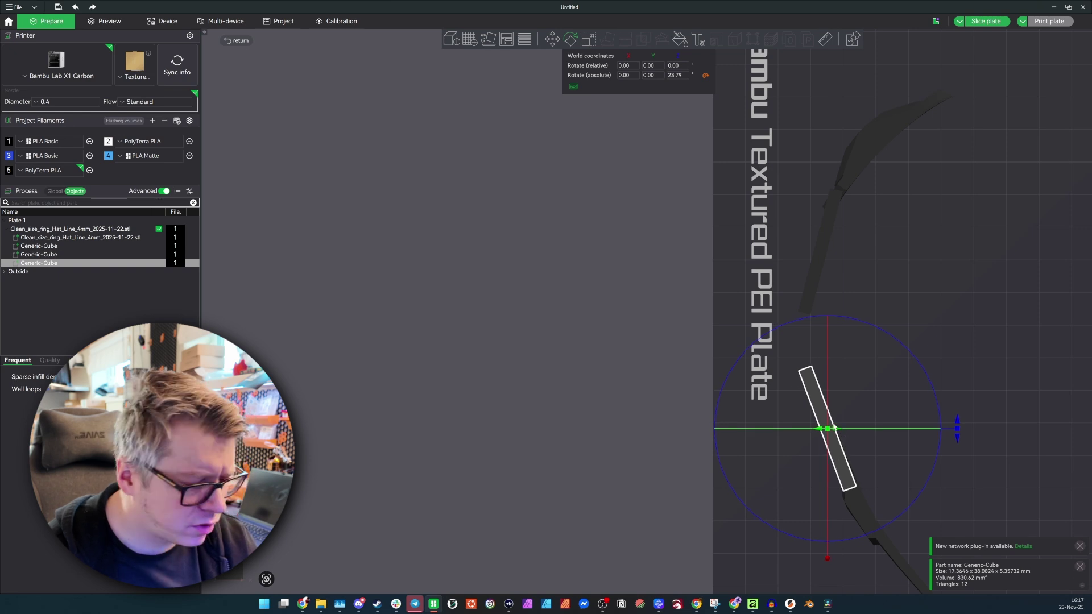
{"action": "left_click_drag", "start_coordinate": [809, 396], "coordinate": [784, 300]}
{"action": "left_click_drag", "start_coordinate": [932, 332], "coordinate": [926, 382]}
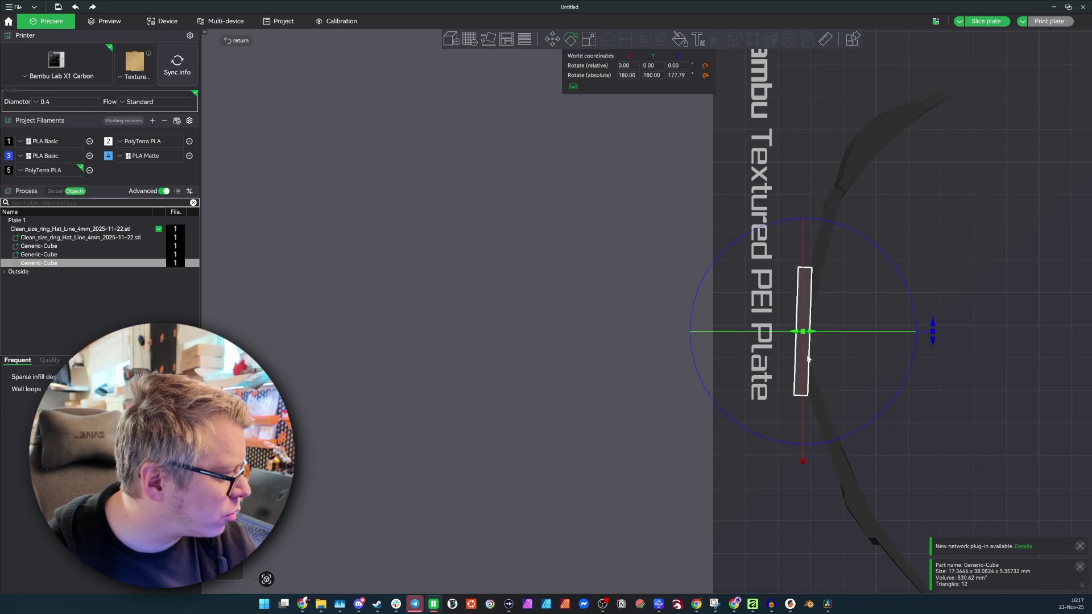
{"action": "left_click_drag", "start_coordinate": [809, 357], "coordinate": [808, 348]}
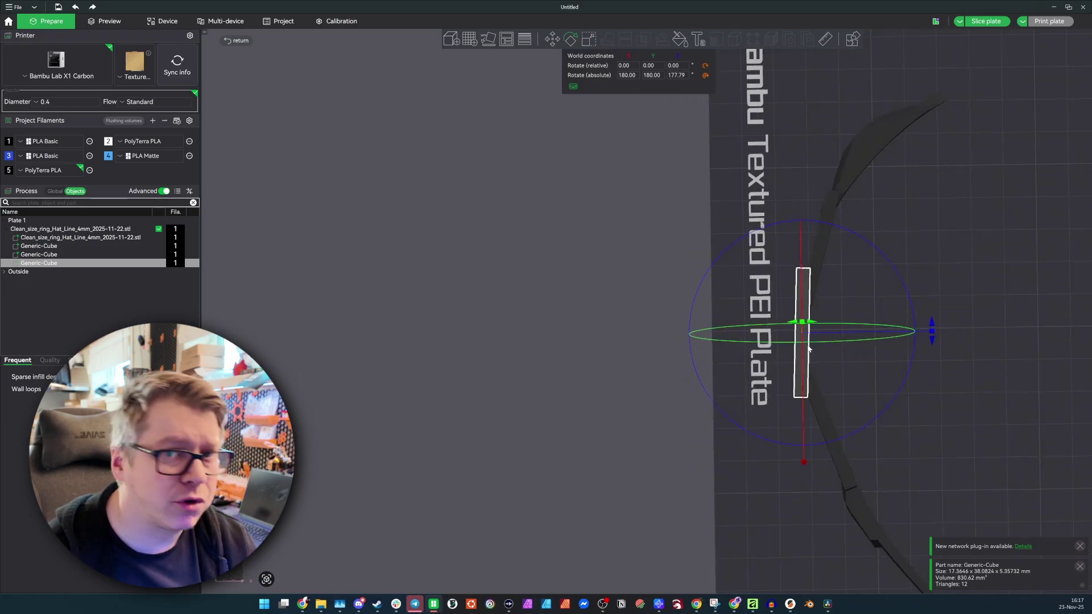
Step: Select the three Generic-Cube parts and lower them down onto the plate
{"action": "left_click", "coordinate": [854, 299]}
{"action": "left_click", "coordinate": [795, 333]}
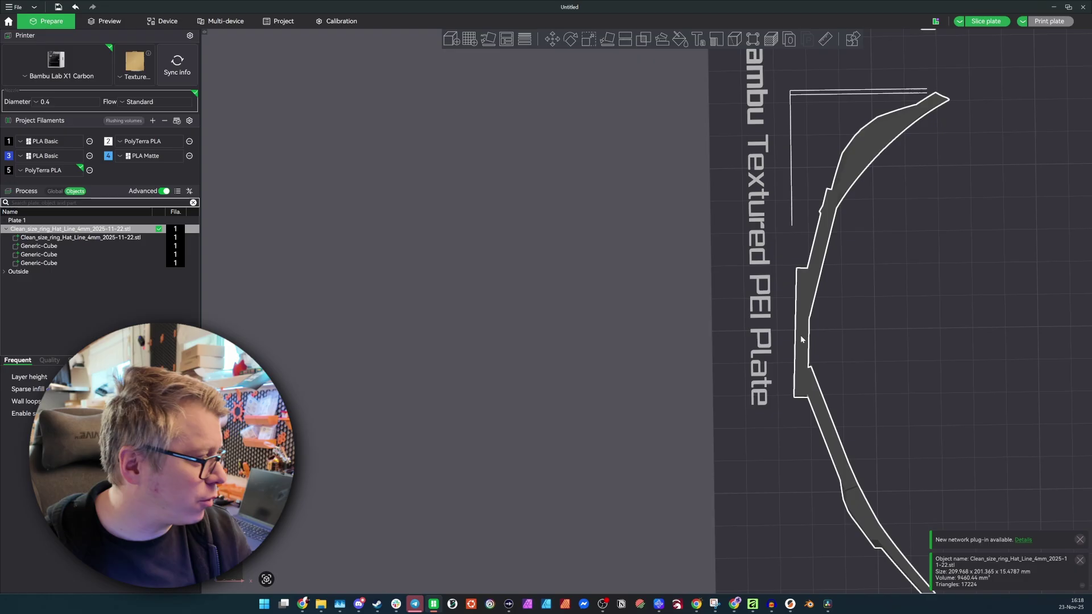
{"action": "left_click", "coordinate": [60, 262]}
{"action": "left_click", "coordinate": [807, 338]}
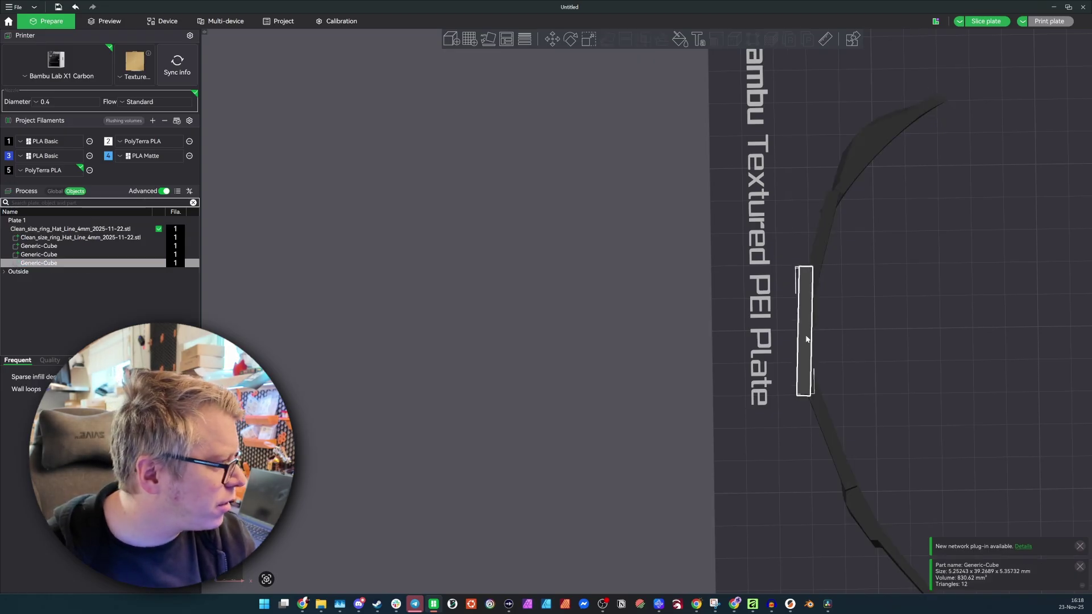
{"action": "left_click", "coordinate": [819, 250]}
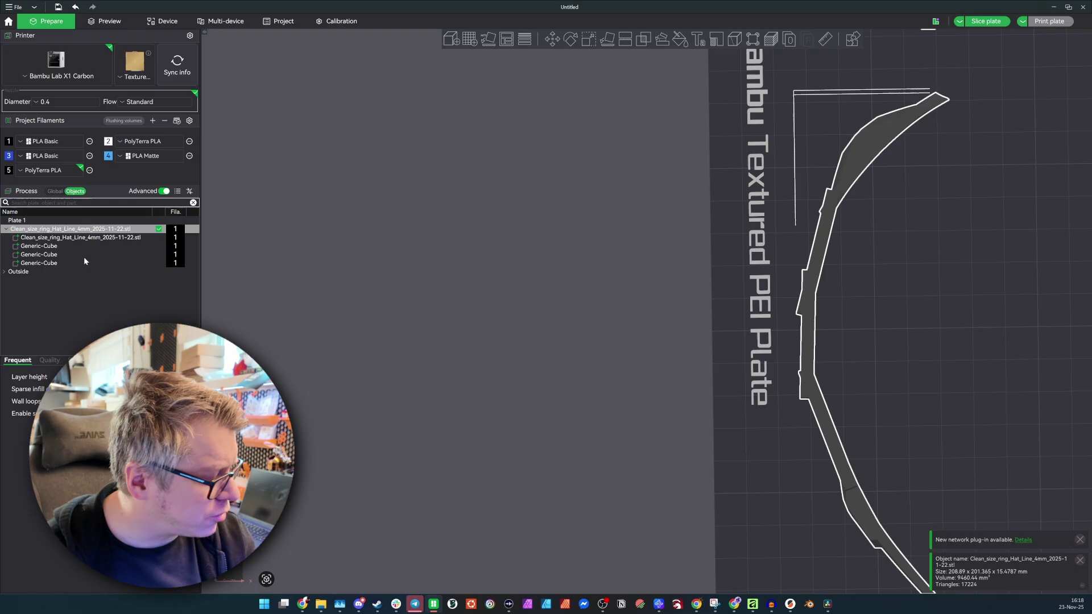
{"action": "left_click", "coordinate": [65, 246]}
{"action": "left_click", "coordinate": [66, 254], "text": "ctrl"}
{"action": "left_click", "coordinate": [63, 263], "text": "ctrl"}
{"action": "mouse_move", "coordinate": [386, 334]}
{"action": "left_mouse_down"}
{"action": "mouse_move", "coordinate": [648, 353]}
{"action": "mouse_move", "coordinate": [391, 324]}
{"action": "left_mouse_up"}
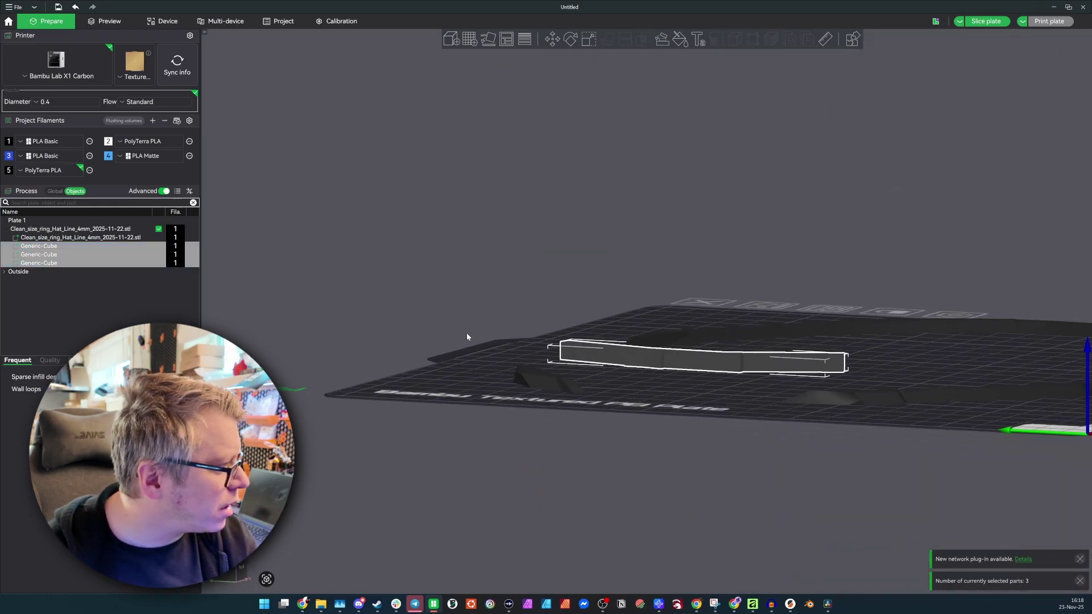
{"action": "key", "text": "m"}
{"action": "left_click_drag", "start_coordinate": [698, 248], "coordinate": [694, 284]}
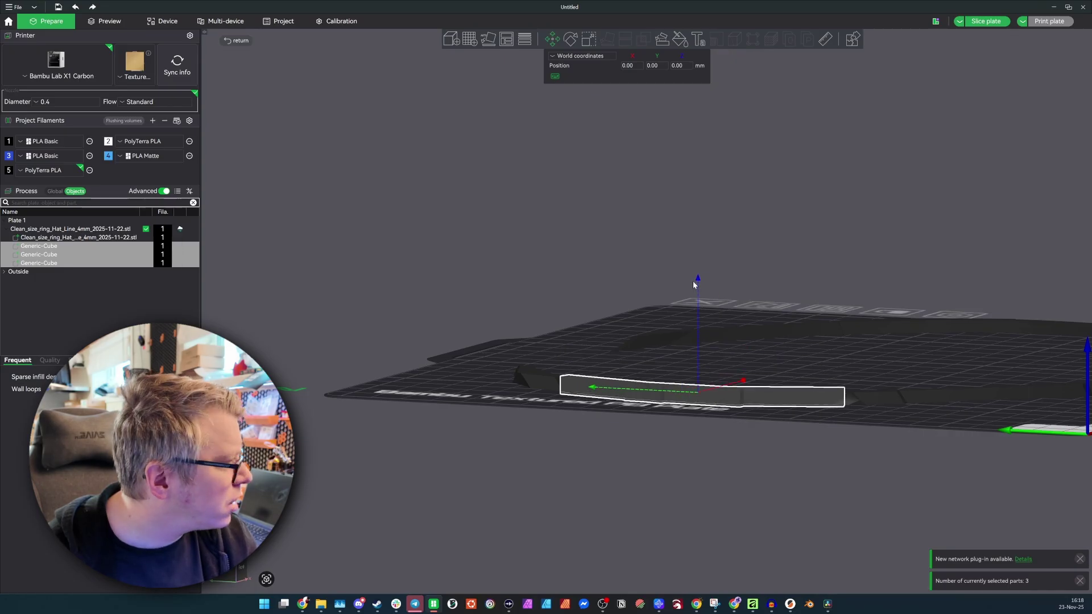
Step: Reselect the three bars and paste a copied set, moving it right across the plate
{"action": "left_click", "coordinate": [796, 339]}
{"action": "left_click_drag", "start_coordinate": [735, 357], "coordinate": [680, 285]}
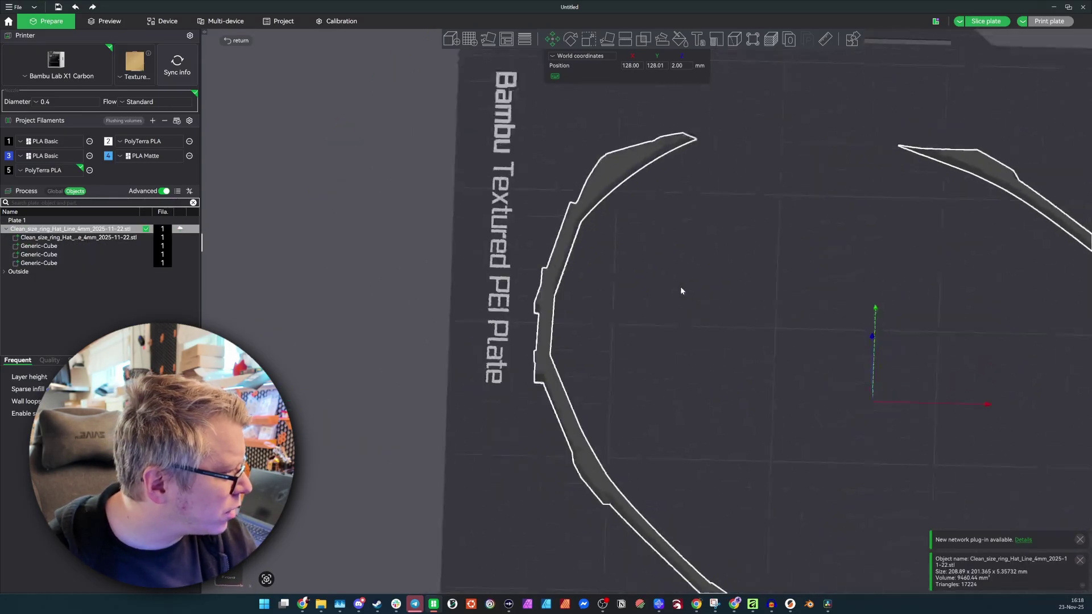
{"action": "left_click", "coordinate": [66, 255]}
{"action": "left_click", "coordinate": [63, 245]}
{"action": "left_click", "coordinate": [57, 254], "text": "ctrl"}
{"action": "left_click", "coordinate": [82, 263], "text": "ctrl"}
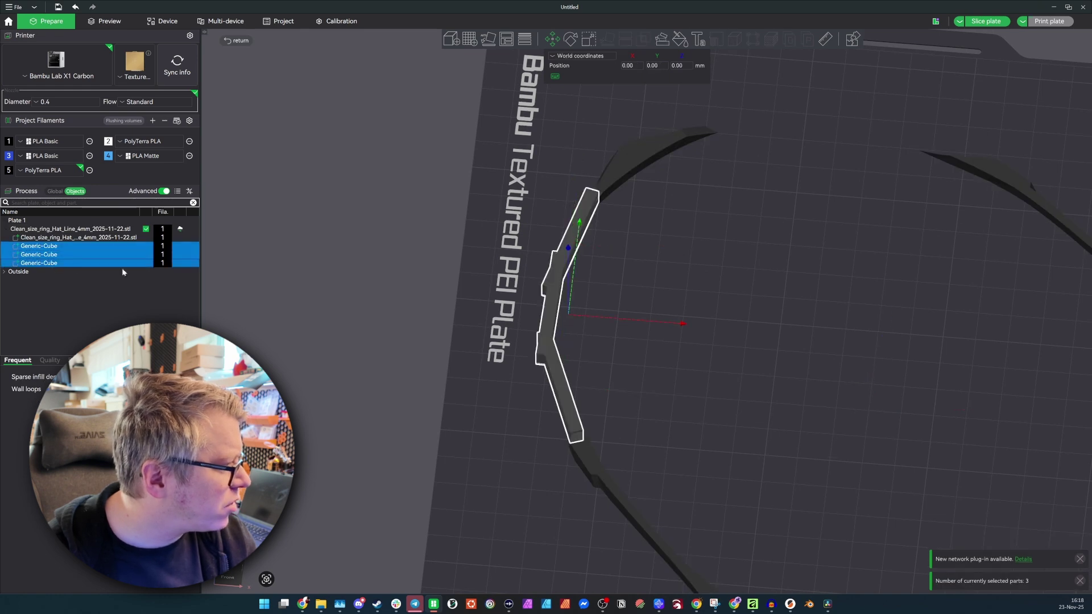
{"action": "middle_click_drag", "start_coordinate": [815, 325], "coordinate": [711, 410]}
{"action": "key", "text": "ctrl+v"}
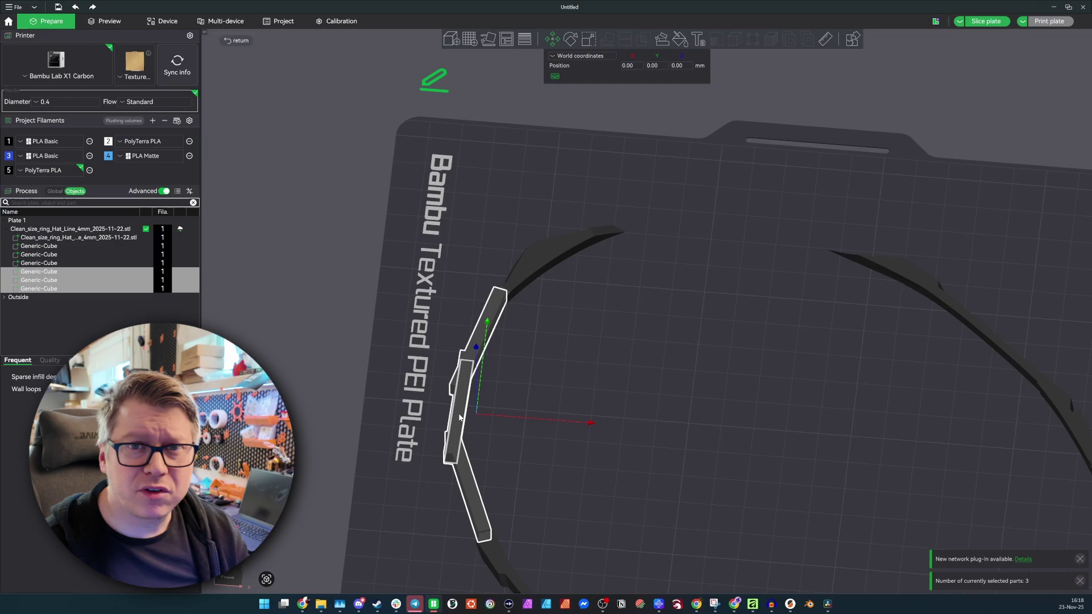
{"action": "left_click_drag", "start_coordinate": [460, 416], "coordinate": [694, 325]}
Step: Rotate the copied bars to nearly horizontal and place them on the ring's top arc
{"action": "key", "text": "r"}
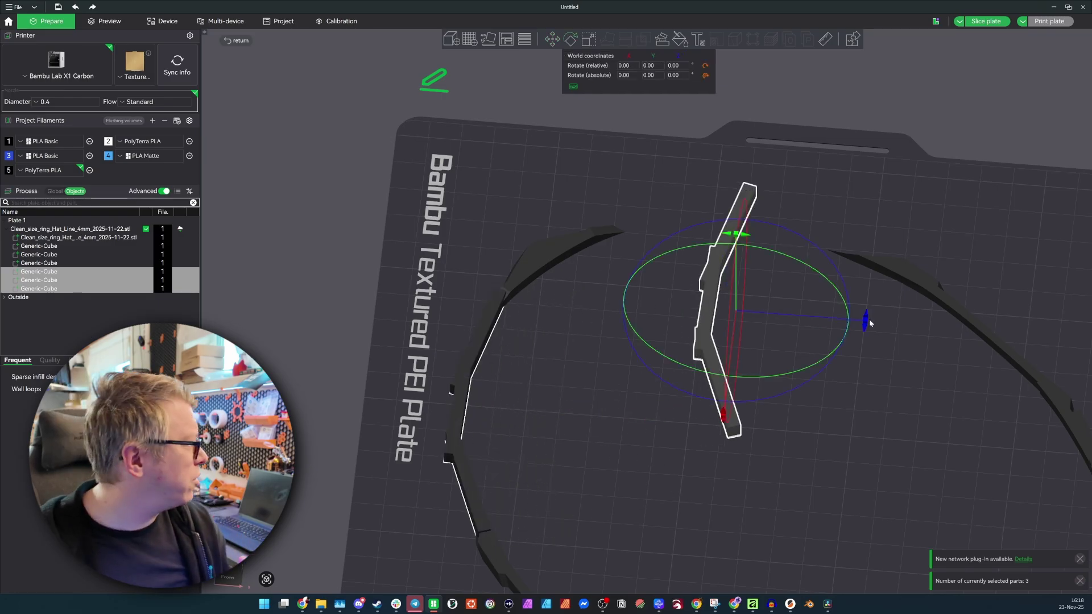
{"action": "left_click_drag", "start_coordinate": [864, 320], "coordinate": [754, 382]}
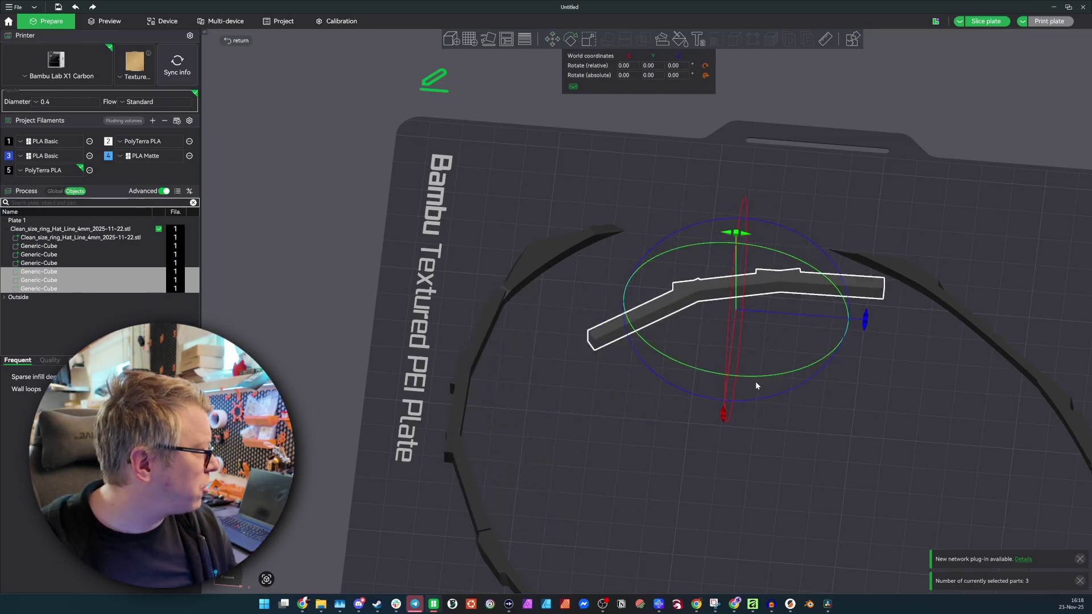
{"action": "key", "text": "1"}
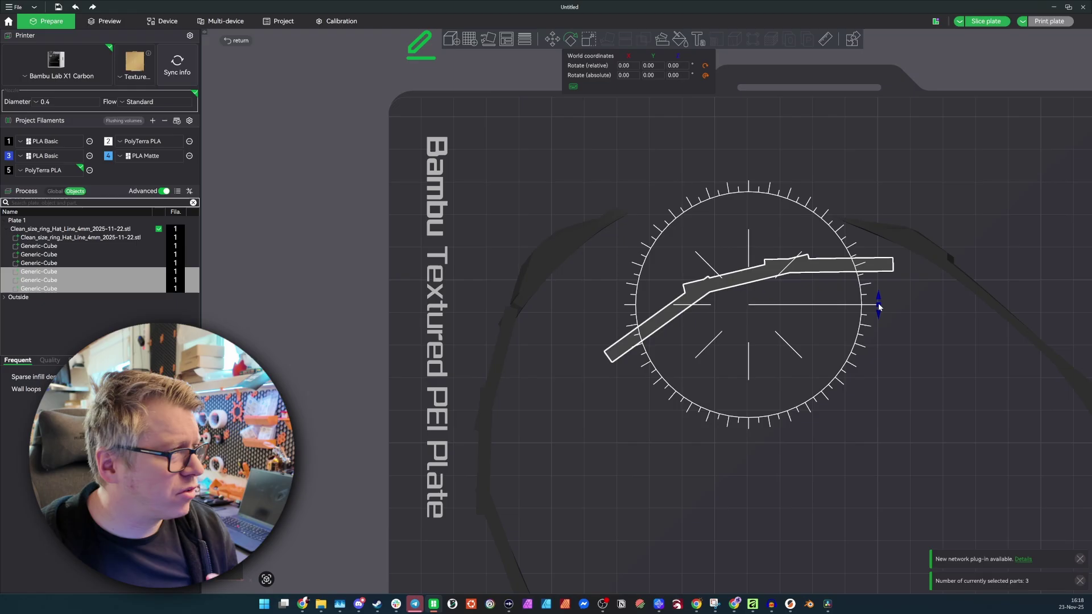
{"action": "left_click_drag", "start_coordinate": [878, 307], "coordinate": [863, 338]}
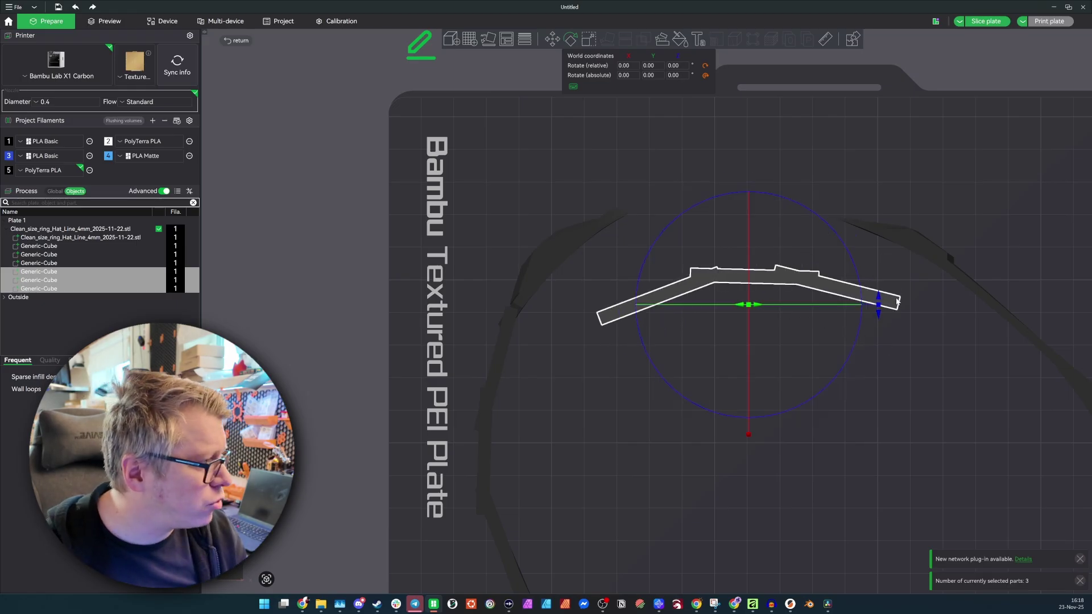
{"action": "left_click_drag", "start_coordinate": [897, 301], "coordinate": [878, 235]}
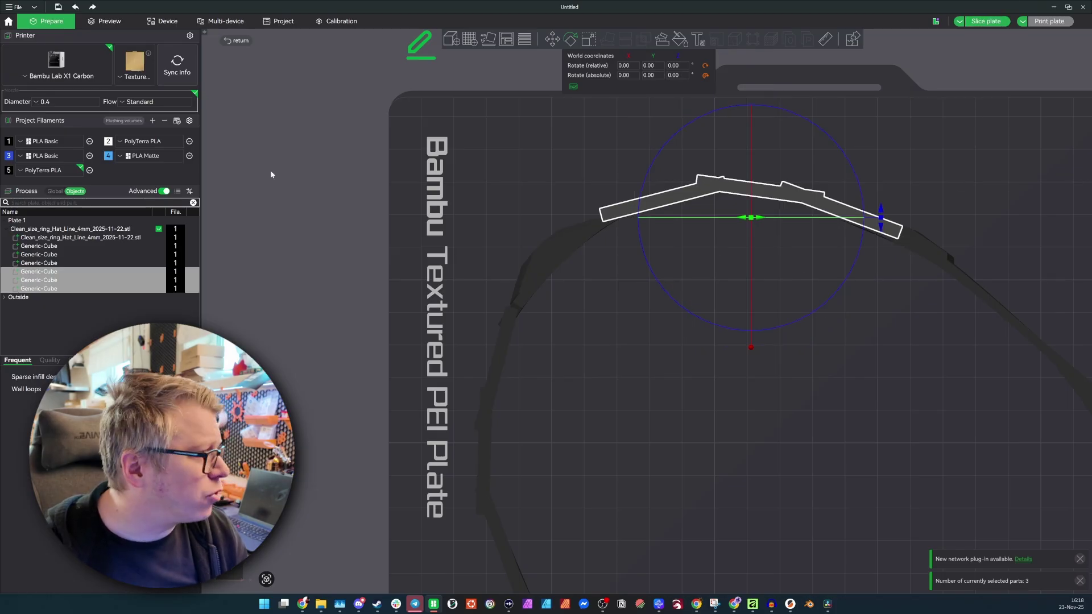
{"action": "left_click", "coordinate": [55, 192]}
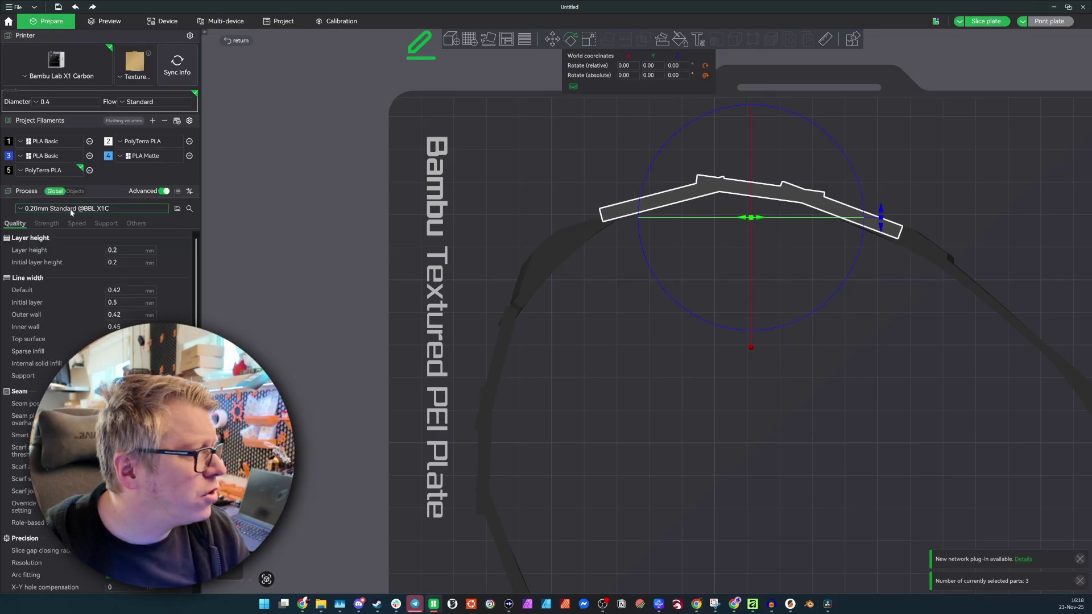
{"action": "left_click", "coordinate": [71, 210]}
{"action": "left_click", "coordinate": [63, 340]}
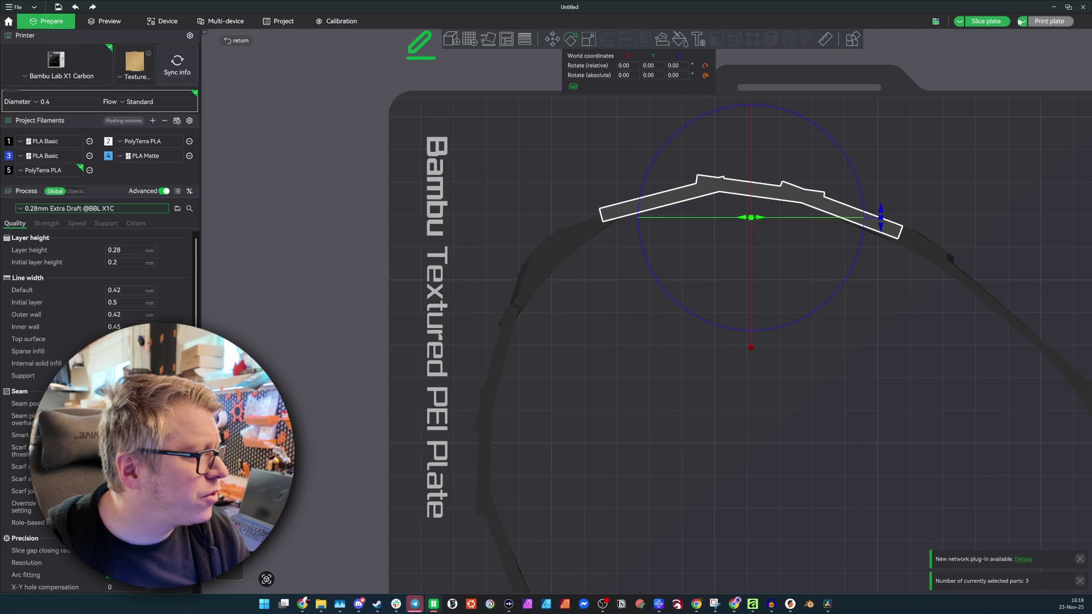
{"action": "left_click", "coordinate": [987, 22]}
{"action": "right_click_drag", "start_coordinate": [805, 337], "coordinate": [692, 345]}
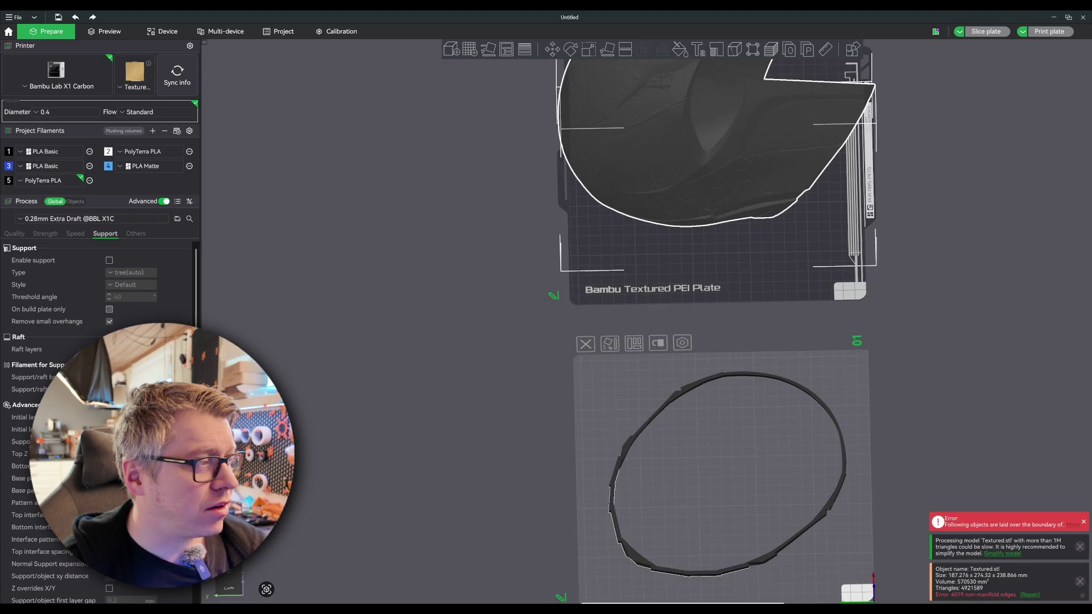
Step: Scale the helmet uniformly to 97.5%
{"action": "middle_click_drag", "start_coordinate": [925, 261], "coordinate": [851, 348]}
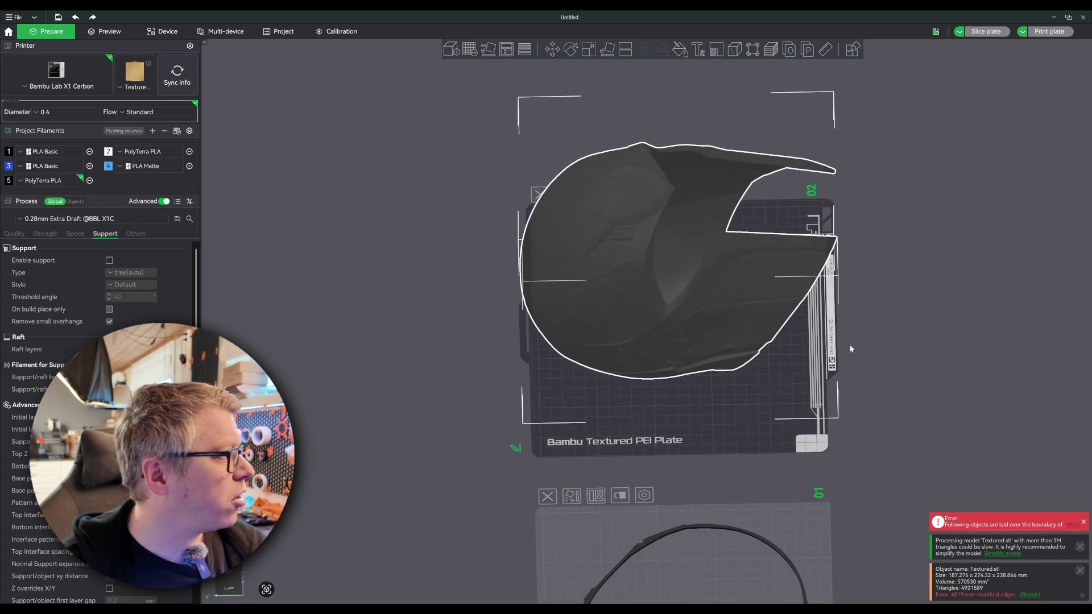
{"action": "left_click", "coordinate": [589, 52]}
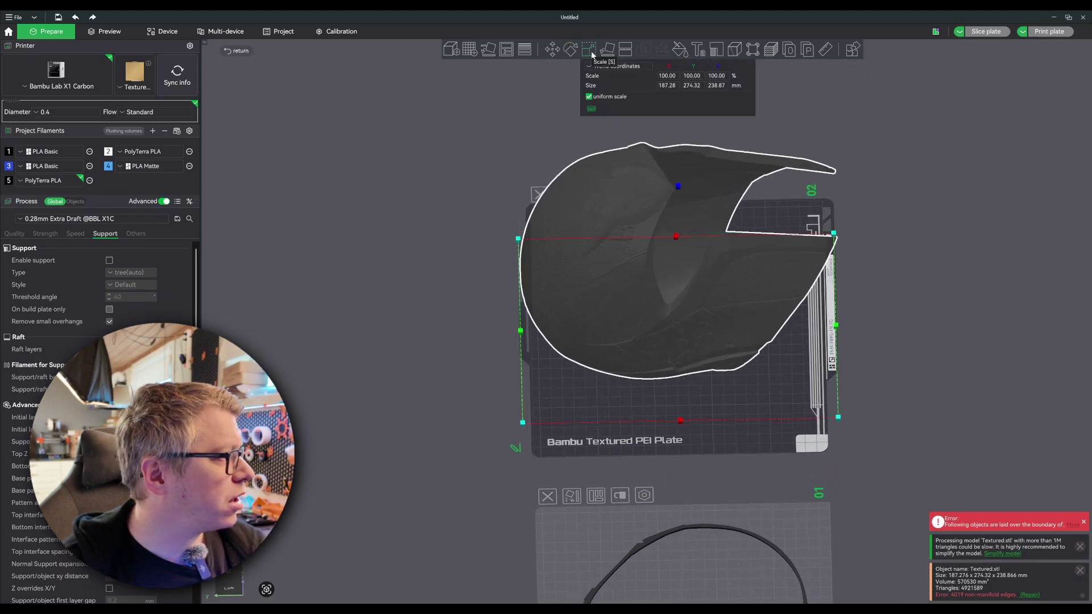
{"action": "left_click", "coordinate": [668, 75]}
{"action": "type", "text": "97"}
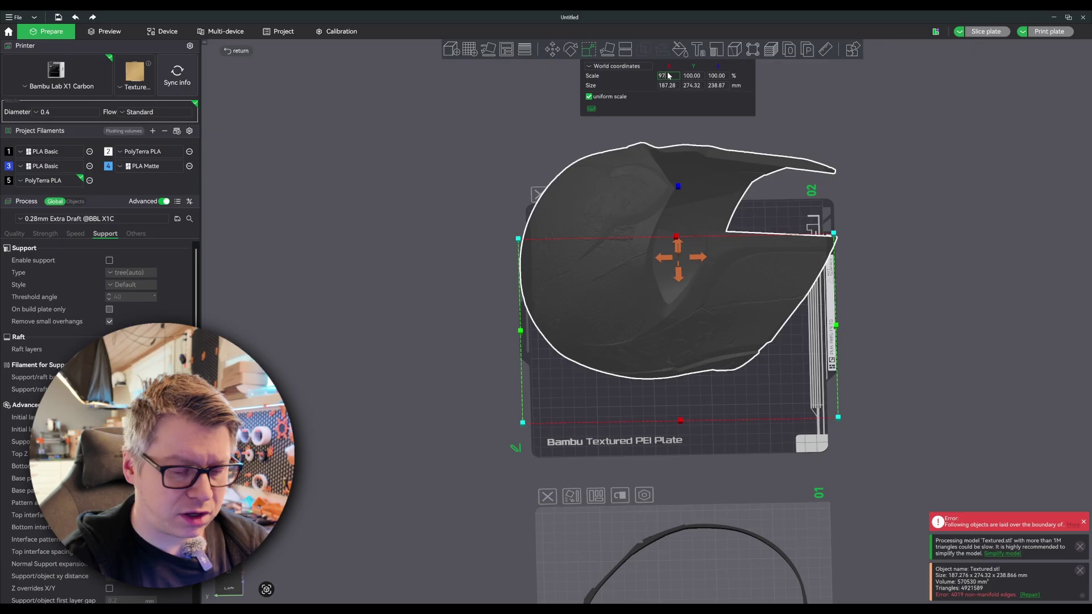
{"action": "type", "text": ".5"}
{"action": "key", "text": "Return"}
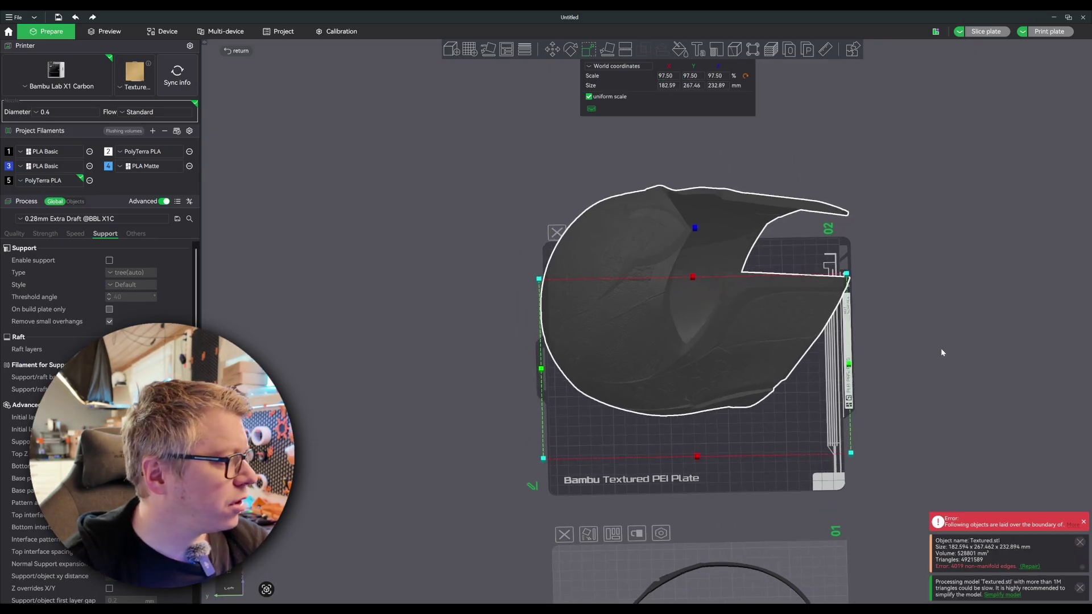
Step: Lay the helmet on its rim face so it stands upright, then check it from underneath
{"action": "key", "text": "0"}
{"action": "key", "text": "r"}
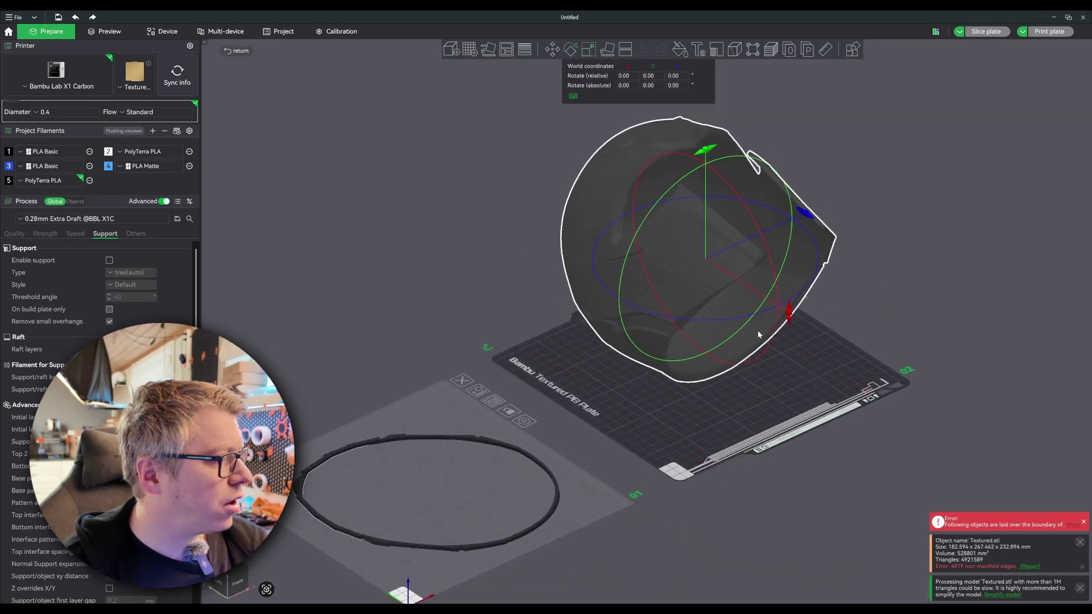
{"action": "key", "text": "f"}
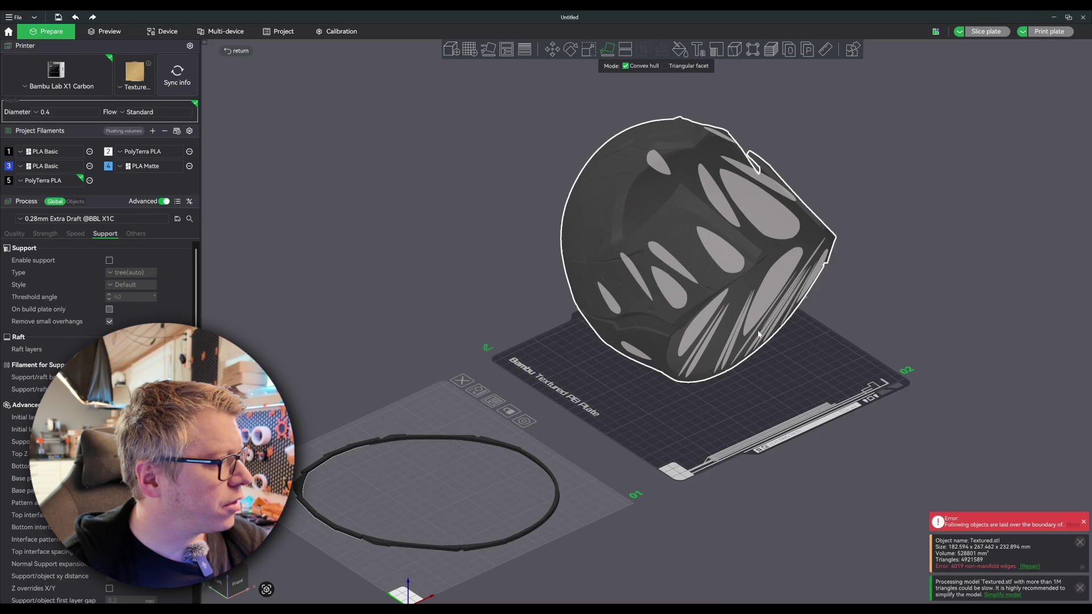
{"action": "left_click", "coordinate": [773, 290]}
{"action": "key", "text": "2"}
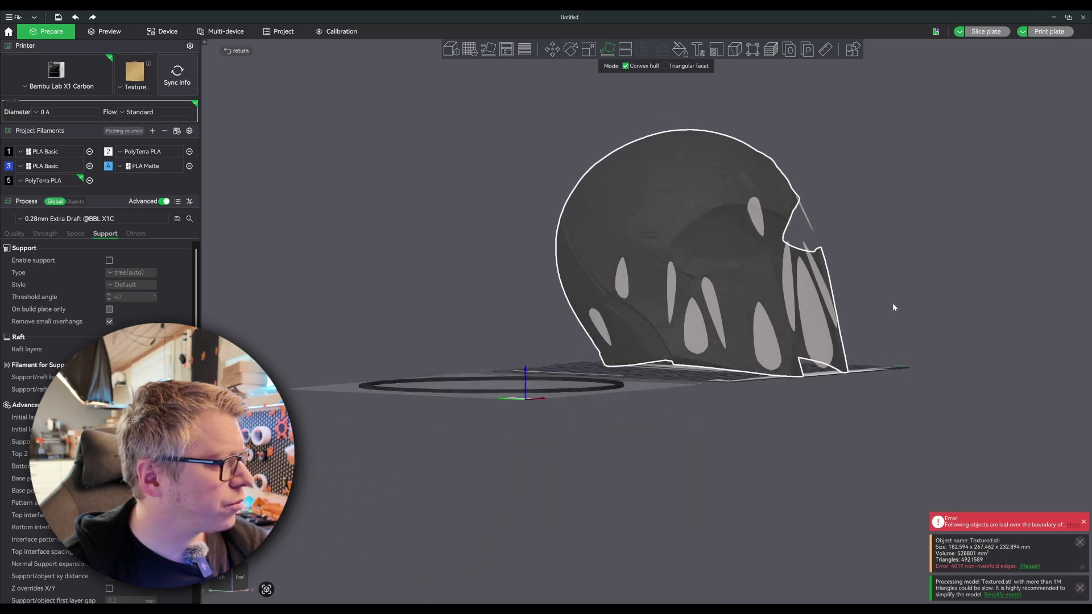
{"action": "scroll", "coordinate": [896, 324], "scroll_direction": "up", "scroll_amount": 3}
{"action": "scroll", "coordinate": [905, 366], "scroll_direction": "up", "scroll_amount": 3}
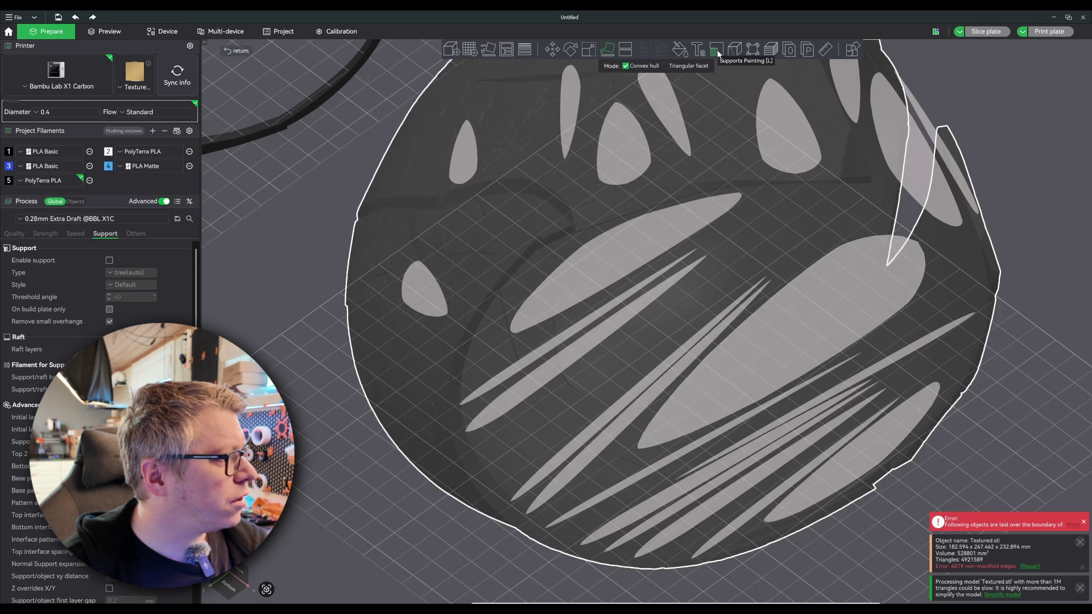
Step: Place the planar cut at the rim's lowest edge, trimming the helmet to about 207 mm tall
{"action": "left_click", "coordinate": [623, 51]}
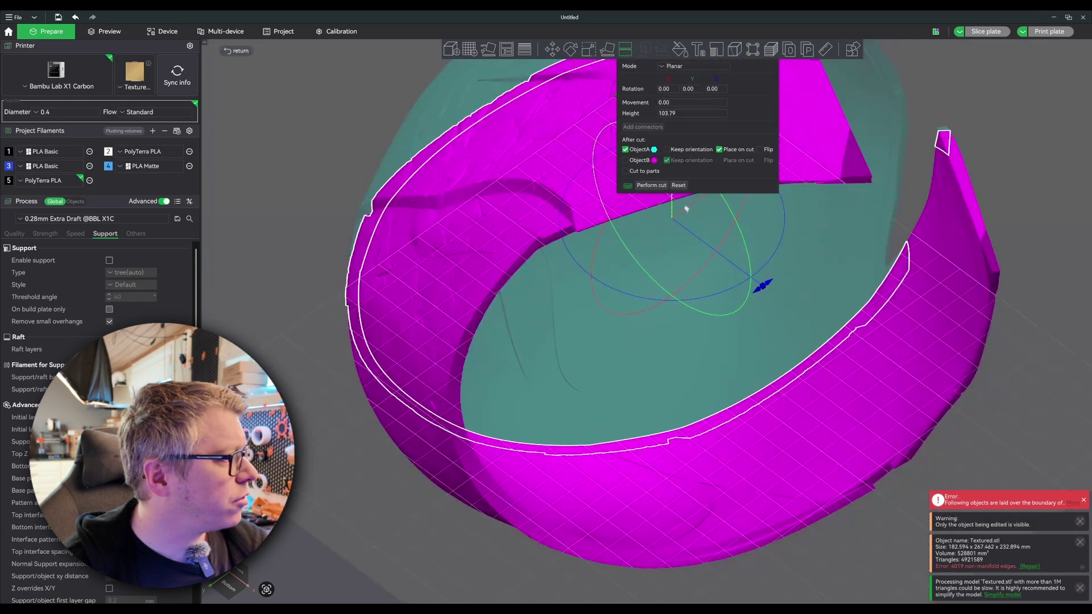
{"action": "left_click_drag", "start_coordinate": [590, 424], "coordinate": [618, 518]}
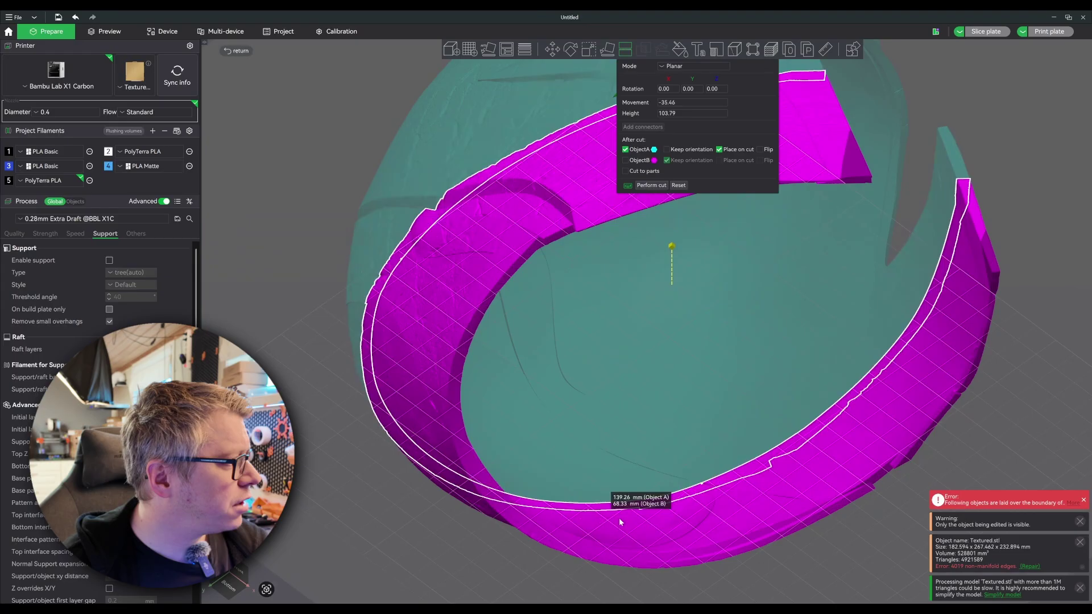
{"action": "left_click_drag", "start_coordinate": [558, 387], "coordinate": [714, 496]}
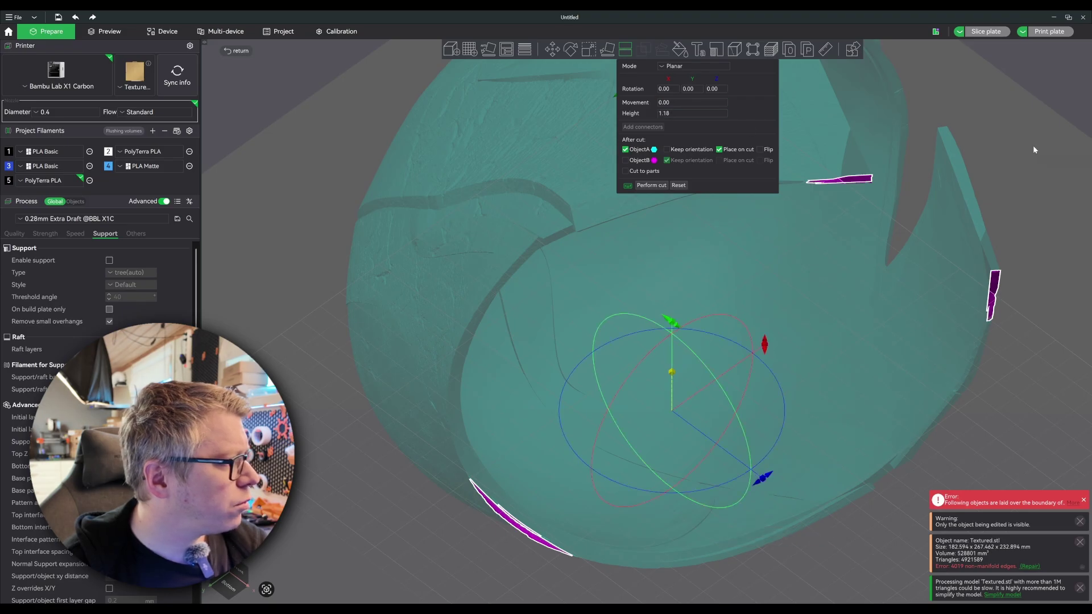
{"action": "left_click_drag", "start_coordinate": [1034, 149], "coordinate": [1026, 153]}
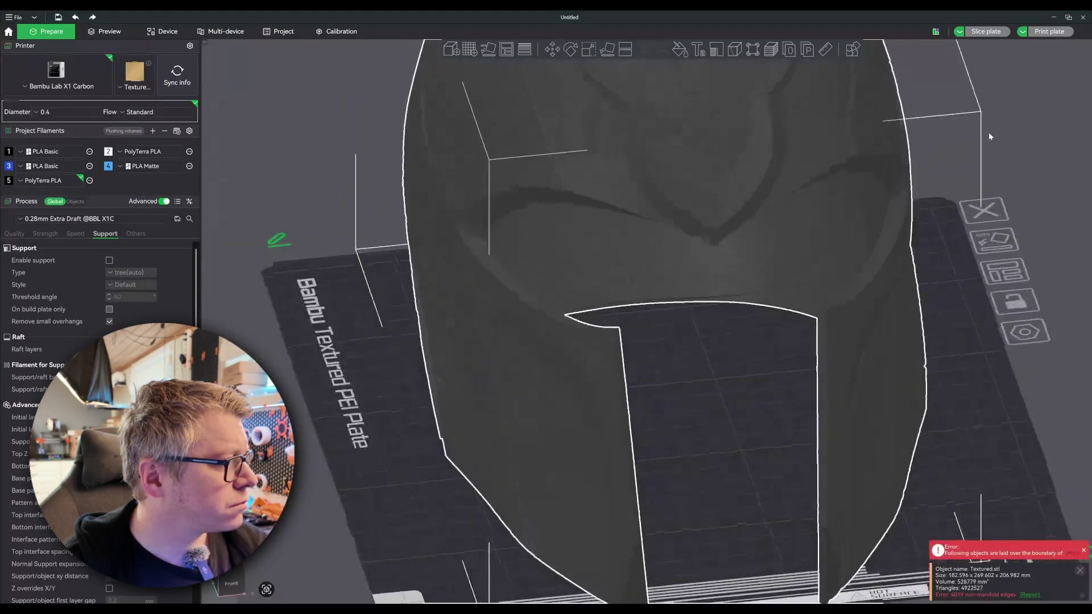
Step: Rotate the helmet about its vertical axis to roughly 135° in top view
{"action": "key", "text": "1"}
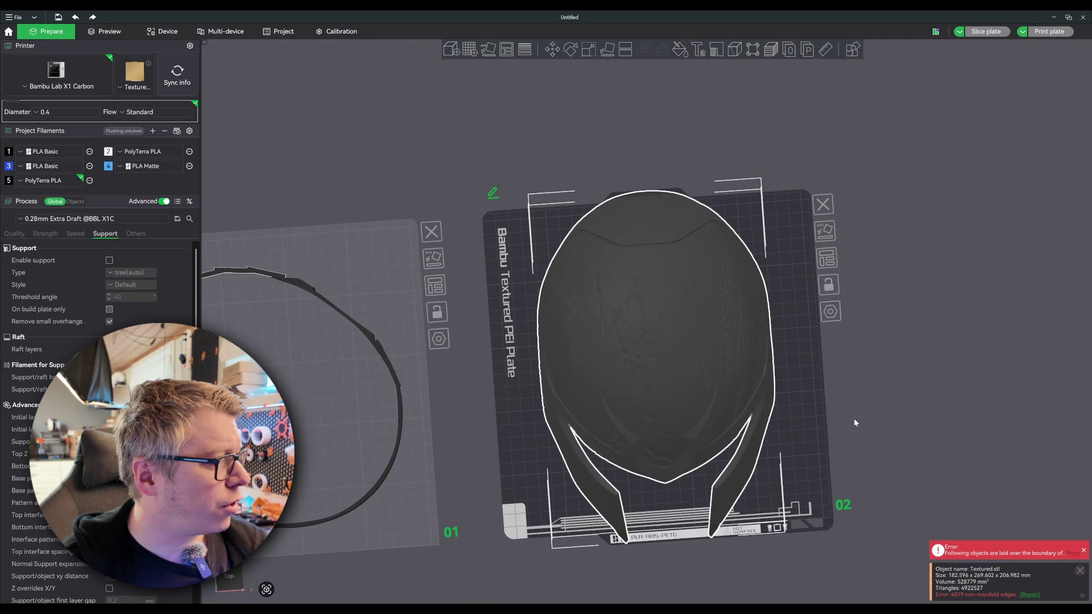
{"action": "key", "text": "r"}
{"action": "left_click_drag", "start_coordinate": [786, 367], "coordinate": [712, 417]}
{"action": "key", "text": "1"}
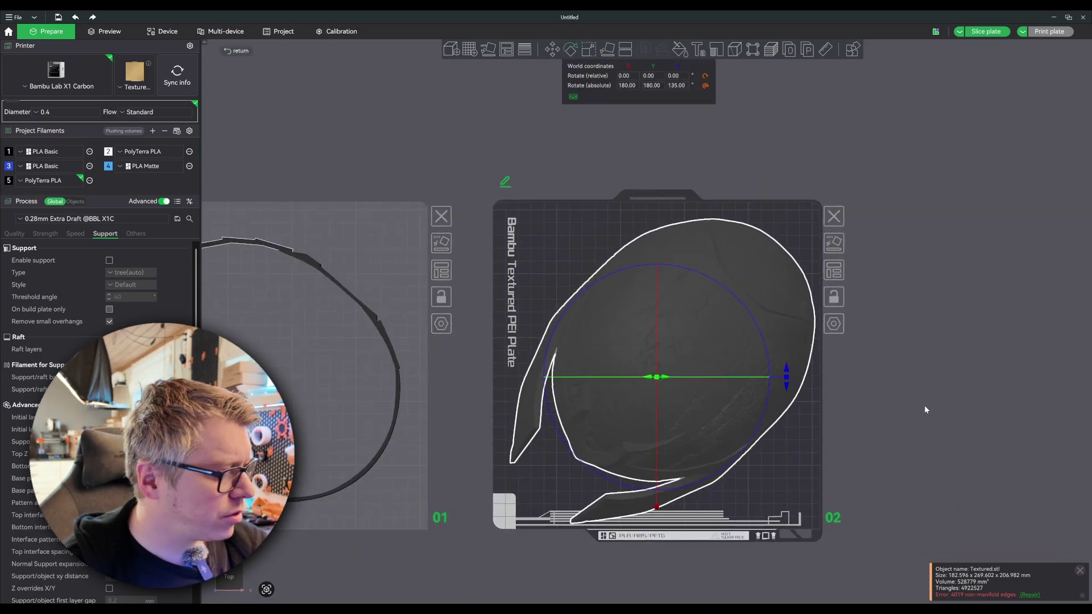
{"action": "middle_click_drag", "start_coordinate": [904, 410], "coordinate": [934, 339]}
Step: Reselect the helmet on plate 02 and fine-tune its rotation to 132.70°
{"action": "left_click", "coordinate": [996, 301]}
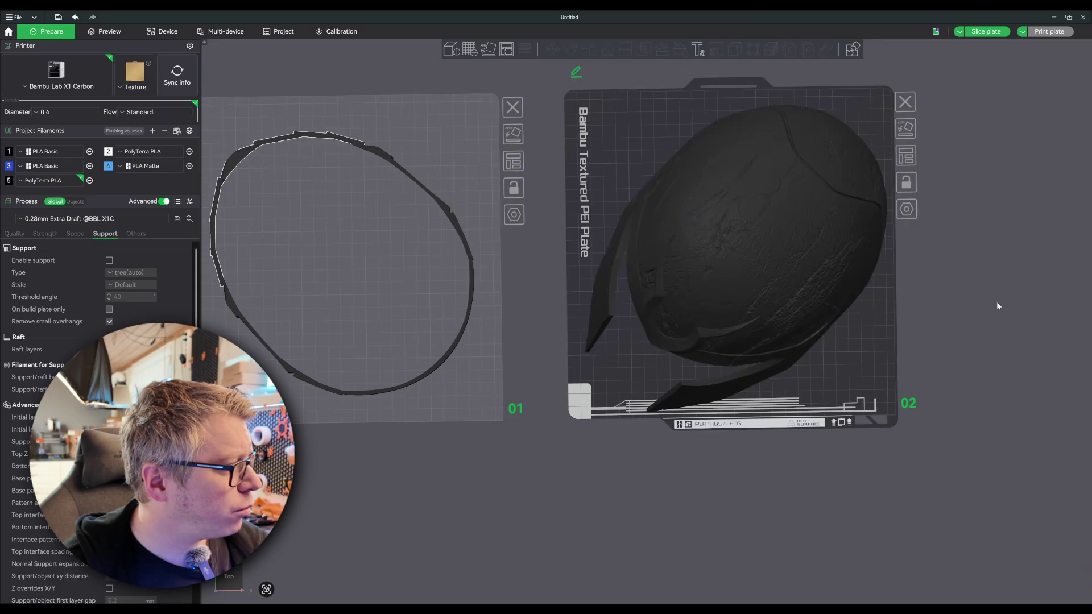
{"action": "left_click", "coordinate": [827, 278]}
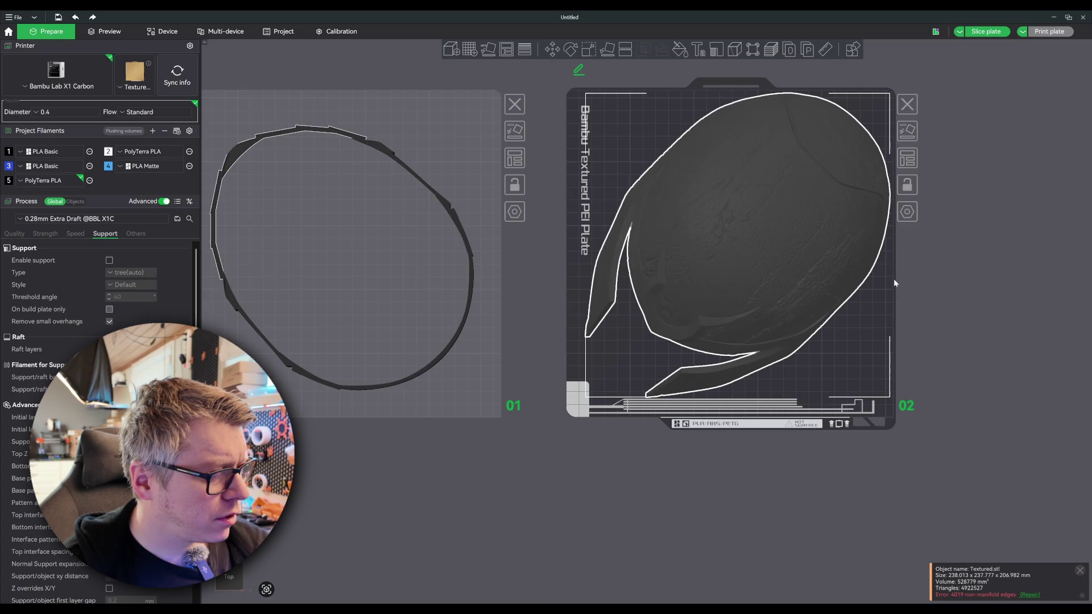
{"action": "key", "text": "r"}
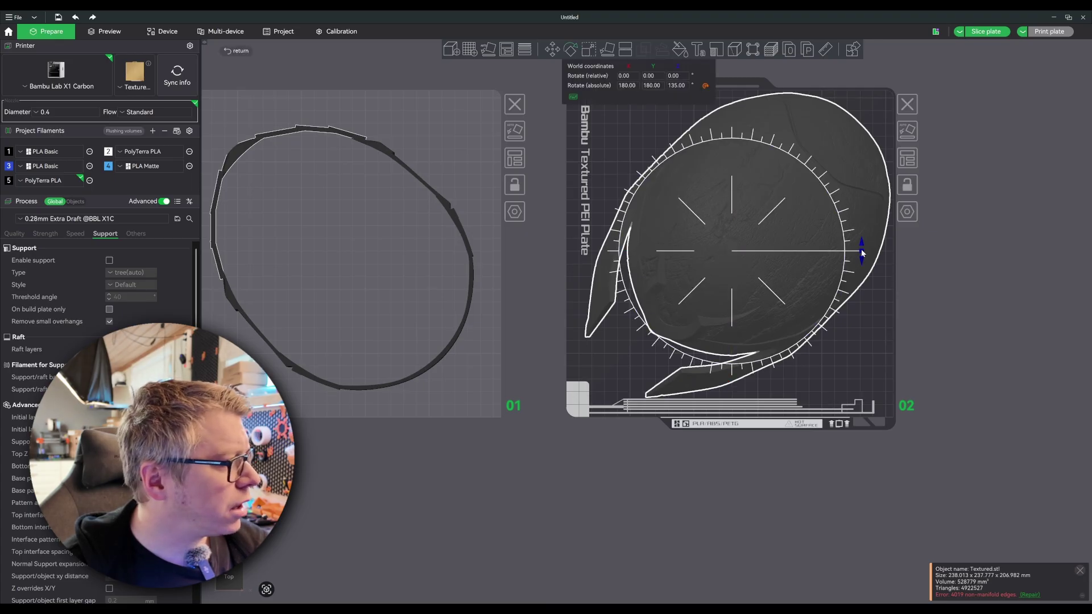
{"action": "left_click_drag", "start_coordinate": [862, 254], "coordinate": [863, 257]}
{"action": "left_click", "coordinate": [939, 273]}
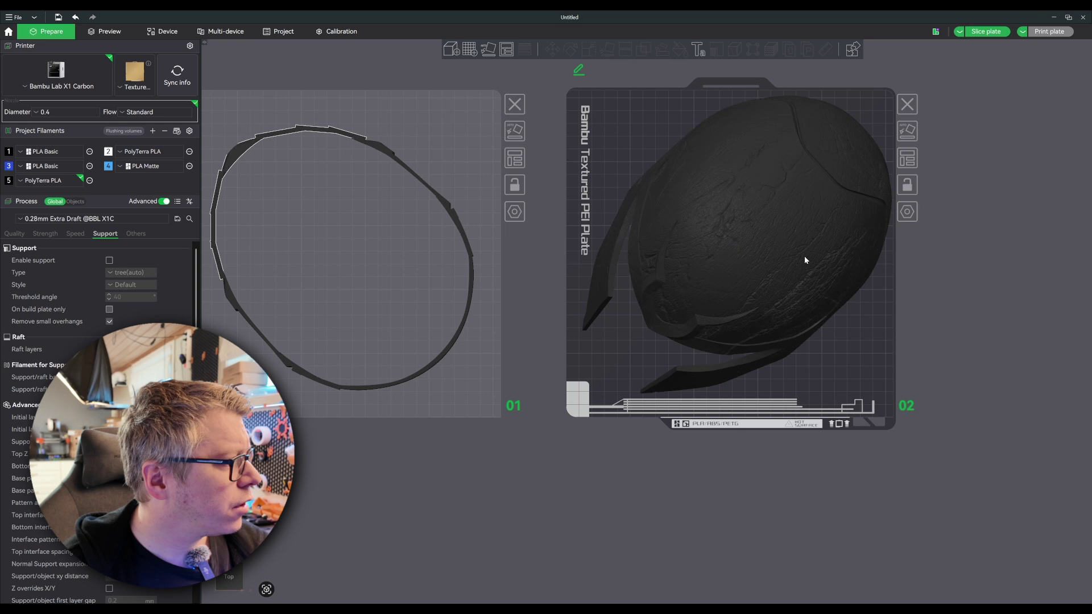
{"action": "left_click", "coordinate": [804, 258]}
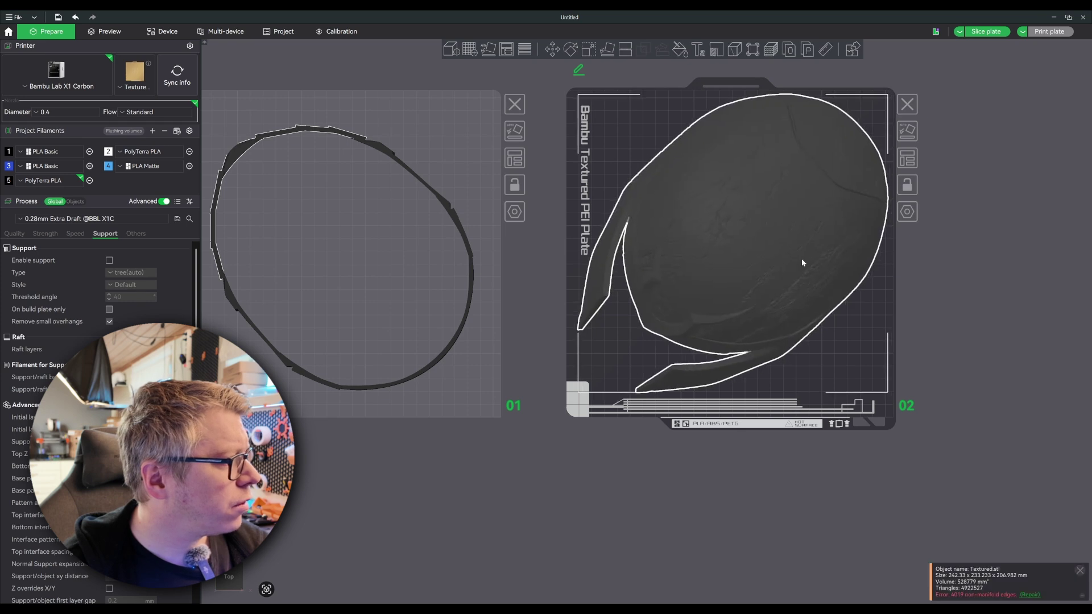
{"action": "left_click_drag", "start_coordinate": [963, 307], "coordinate": [828, 262]}
Step: Start support painting with overhangs highlighted at 32° and paint the right rim region
{"action": "scroll", "coordinate": [528, 323], "scroll_direction": "up", "scroll_amount": 5}
{"action": "scroll", "coordinate": [513, 463], "scroll_direction": "up", "scroll_amount": 3}
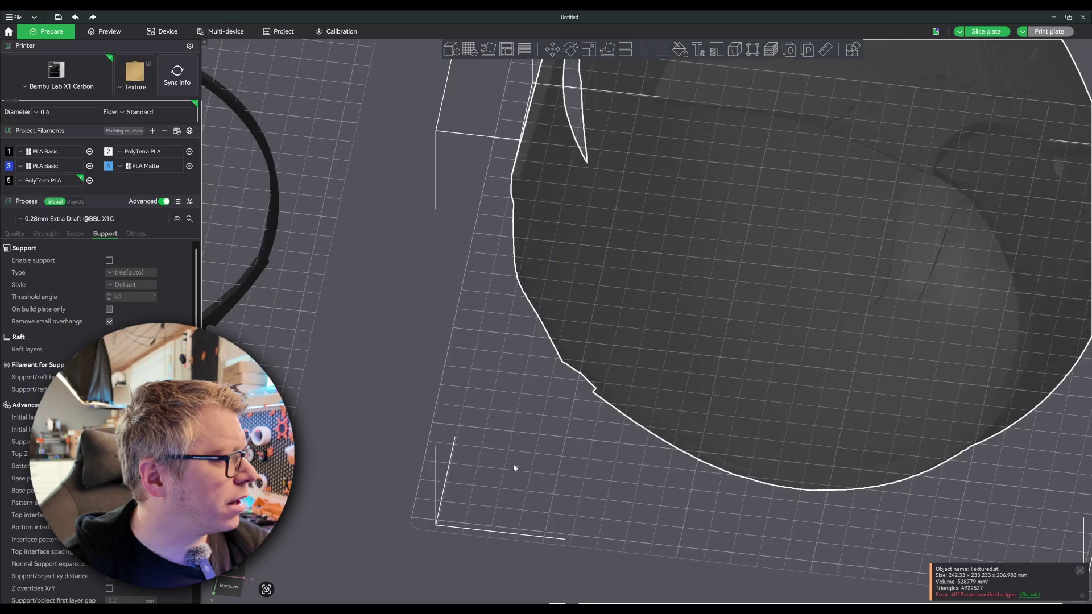
{"action": "left_click", "coordinate": [716, 50]}
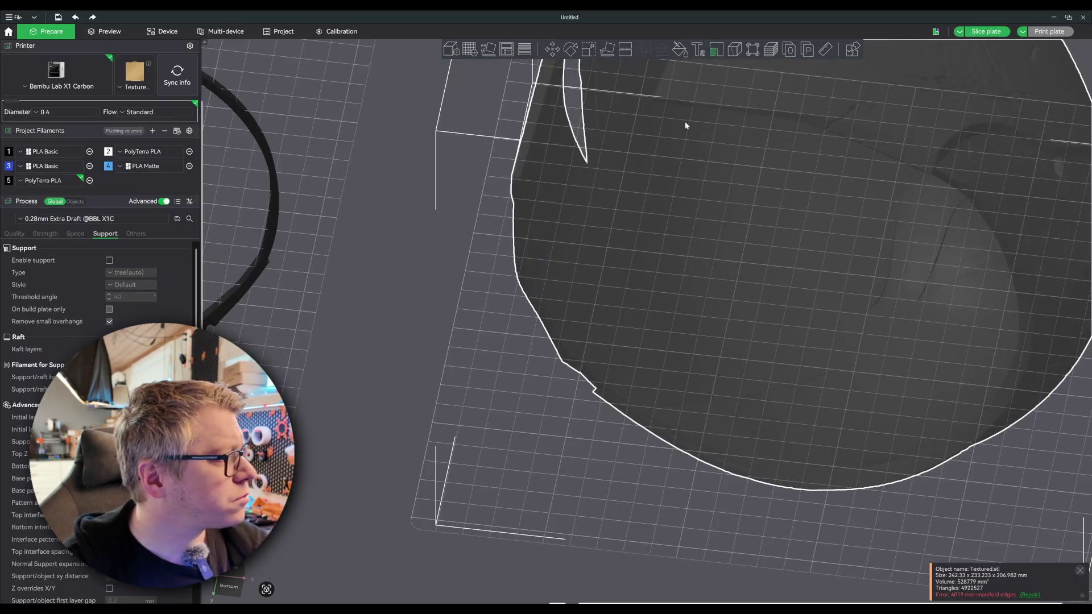
{"action": "left_click", "coordinate": [717, 51]}
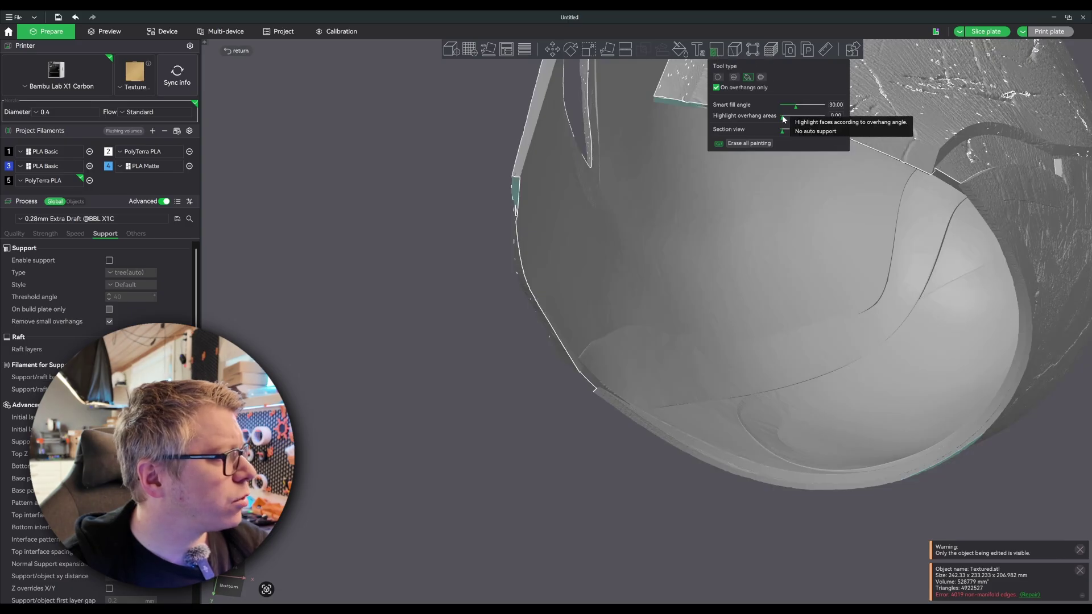
{"action": "left_click_drag", "start_coordinate": [782, 117], "coordinate": [797, 120]}
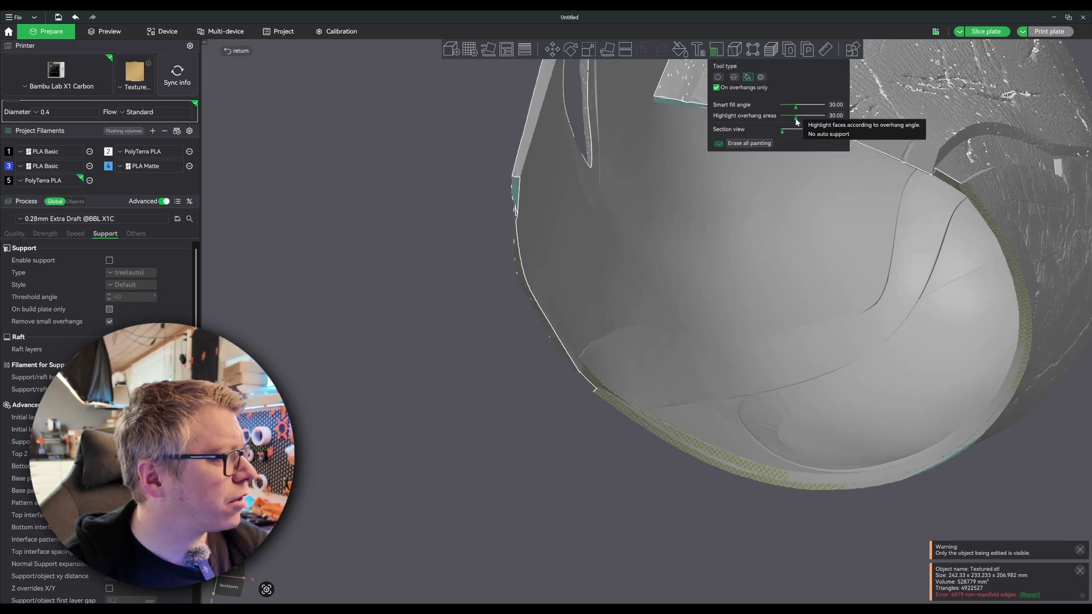
{"action": "left_click", "coordinate": [1013, 277]}
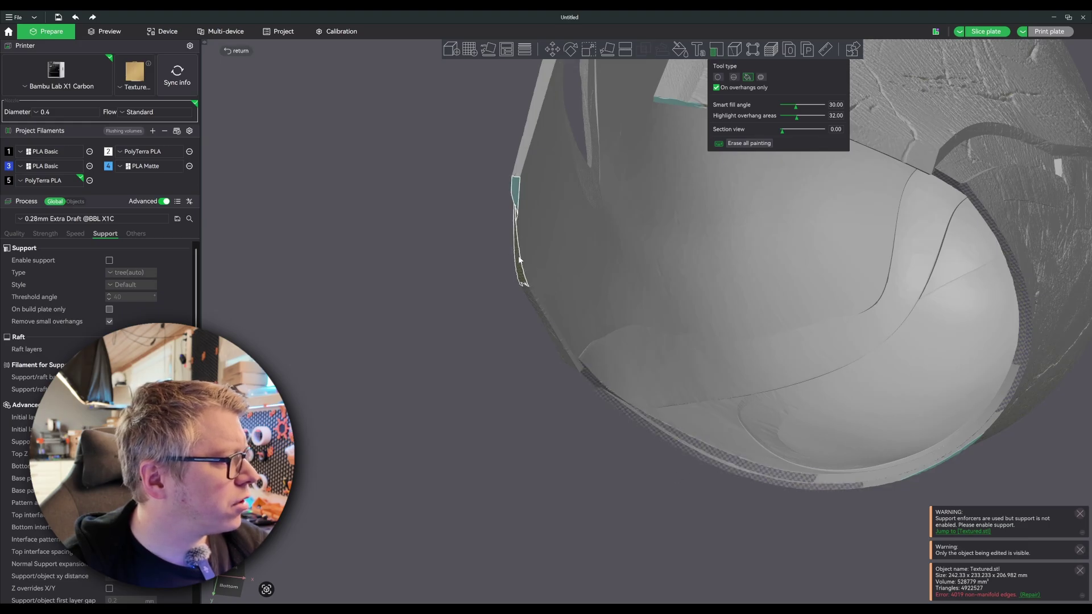
Step: Raise the overhang threshold to 50, inspect the interior, then lower it to about 27°
{"action": "mouse_move", "coordinate": [474, 375]}
{"action": "left_mouse_down"}
{"action": "mouse_move", "coordinate": [456, 482]}
{"action": "mouse_move", "coordinate": [482, 220]}
{"action": "mouse_move", "coordinate": [421, 275]}
{"action": "mouse_move", "coordinate": [720, 232]}
{"action": "left_mouse_up"}
{"action": "left_click_drag", "start_coordinate": [796, 117], "coordinate": [812, 117]}
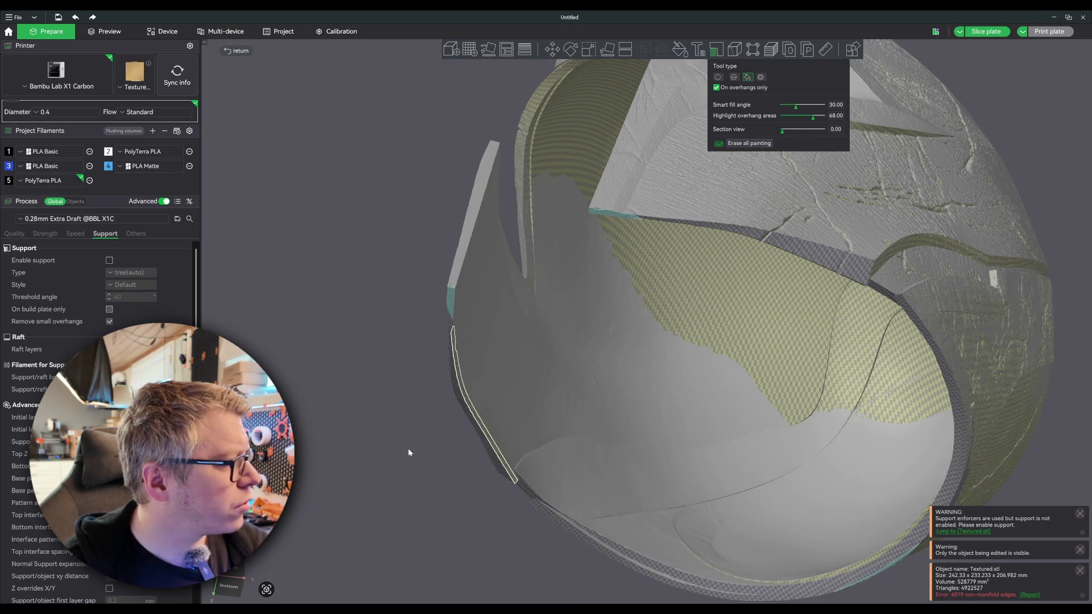
{"action": "left_click_drag", "start_coordinate": [530, 544], "coordinate": [453, 405]}
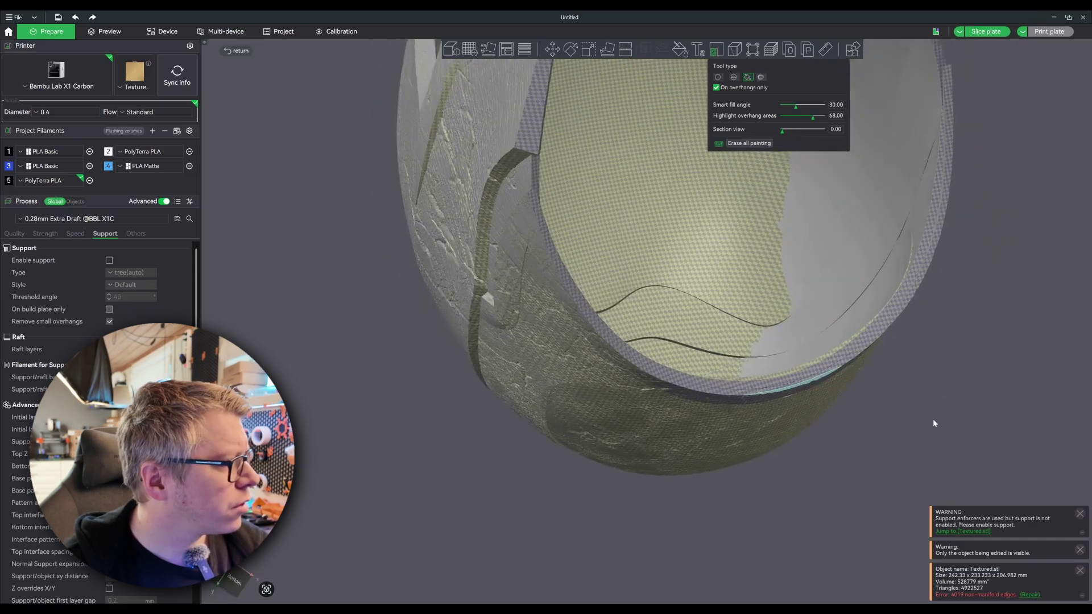
{"action": "left_click_drag", "start_coordinate": [934, 423], "coordinate": [894, 435]}
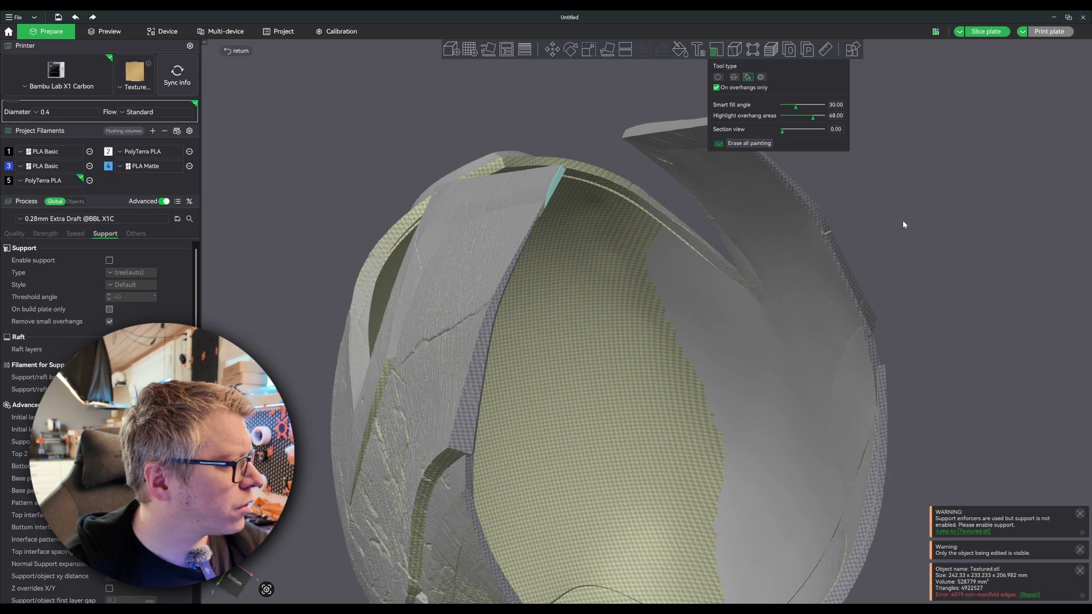
{"action": "left_click_drag", "start_coordinate": [901, 221], "coordinate": [893, 223]}
{"action": "left_click_drag", "start_coordinate": [813, 116], "coordinate": [791, 120]}
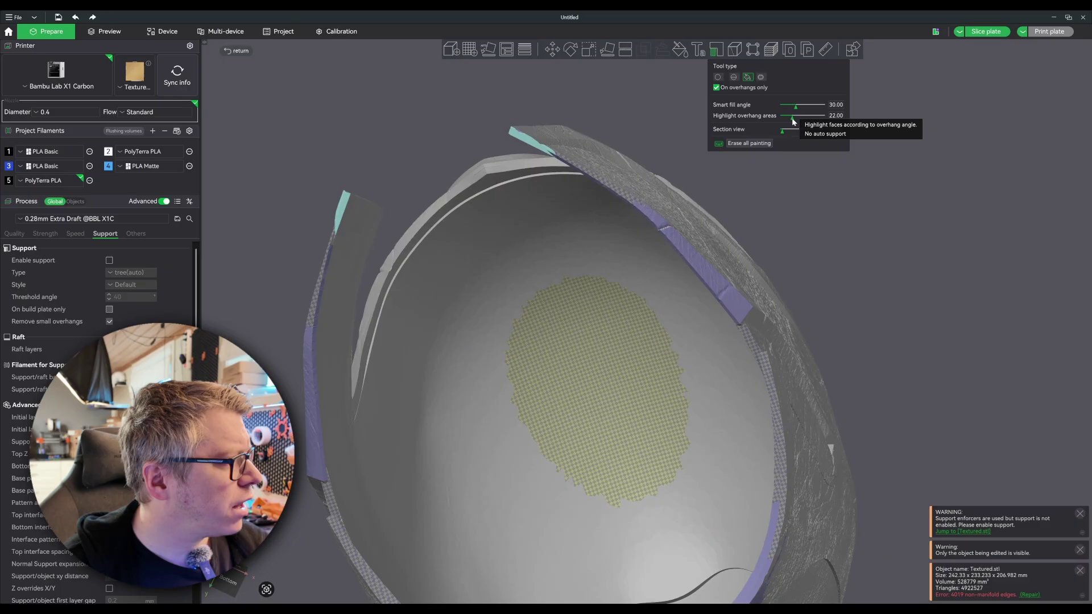
Step: Smart-fill the crown overhang patch, then set a 2.06 sphere brush with On overhangs only unticked
{"action": "left_click", "coordinate": [622, 360]}
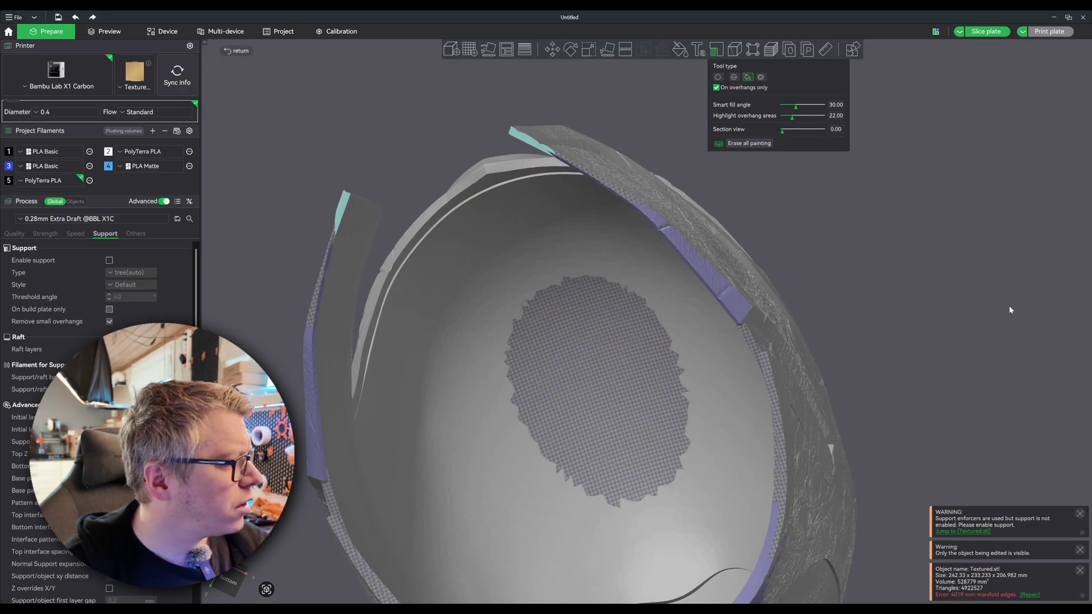
{"action": "mouse_move", "coordinate": [1009, 305]}
{"action": "left_mouse_down"}
{"action": "mouse_move", "coordinate": [899, 289]}
{"action": "mouse_move", "coordinate": [903, 321]}
{"action": "mouse_move", "coordinate": [926, 327]}
{"action": "mouse_move", "coordinate": [910, 304]}
{"action": "mouse_move", "coordinate": [930, 404]}
{"action": "mouse_move", "coordinate": [791, 165]}
{"action": "left_mouse_up"}
{"action": "left_click", "coordinate": [733, 77]}
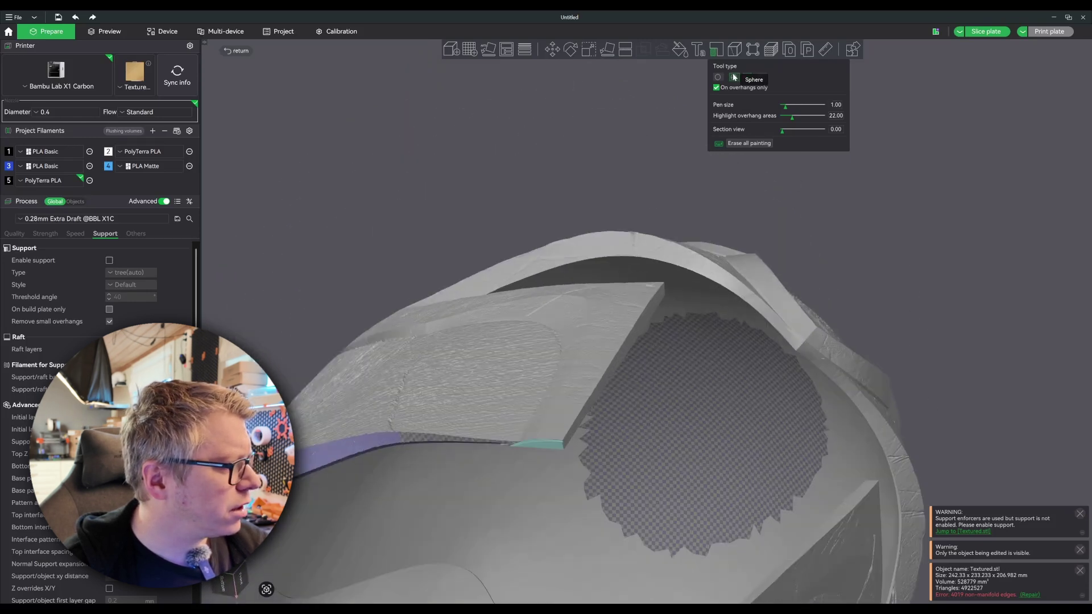
{"action": "left_click", "coordinate": [791, 107]}
{"action": "left_click", "coordinate": [716, 87]}
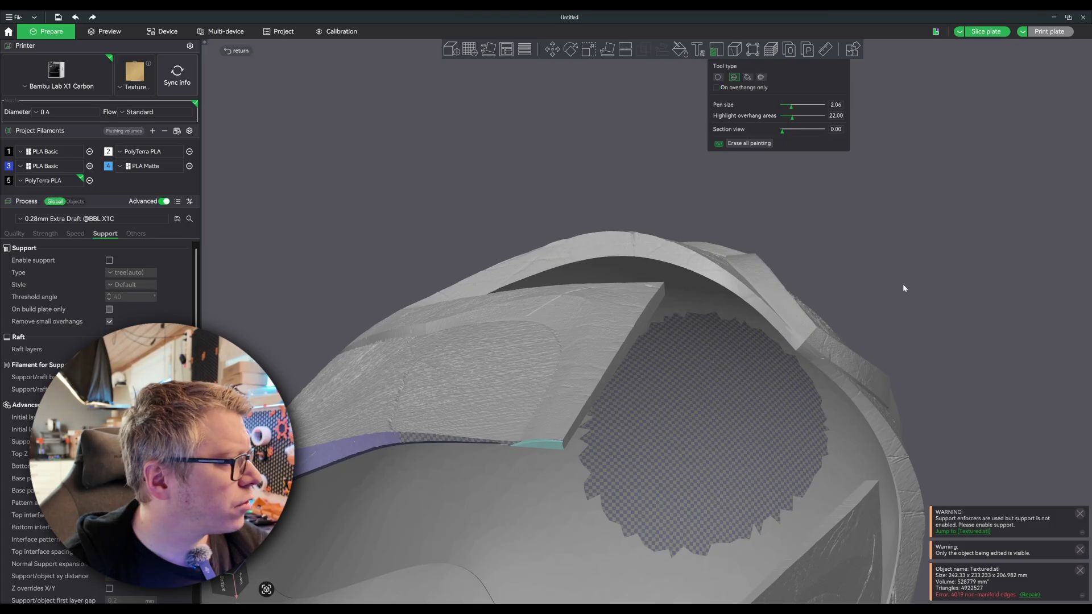
Step: Paint support-enforcer strips up the inner rim and along the arched edge
{"action": "left_click_drag", "start_coordinate": [904, 286], "coordinate": [921, 283]}
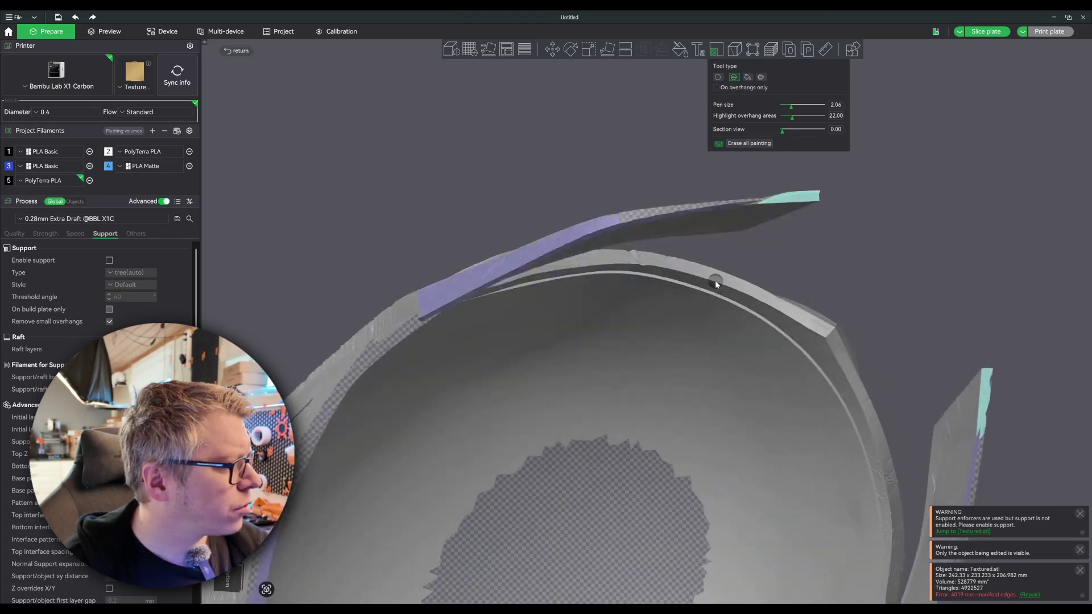
{"action": "left_click_drag", "start_coordinate": [717, 281], "coordinate": [827, 336]}
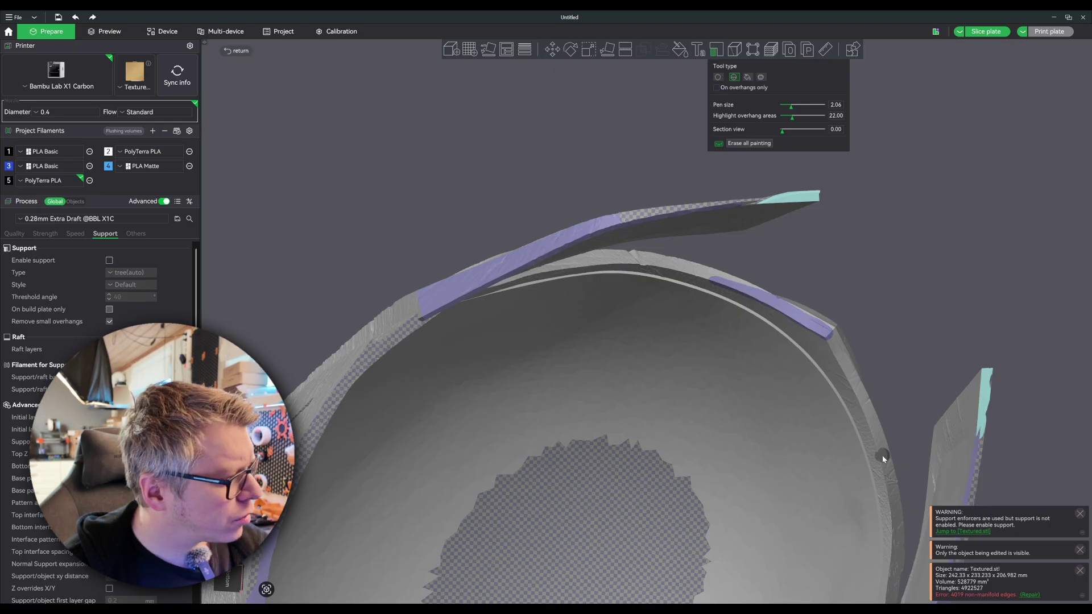
{"action": "left_click_drag", "start_coordinate": [862, 408], "coordinate": [841, 364]}
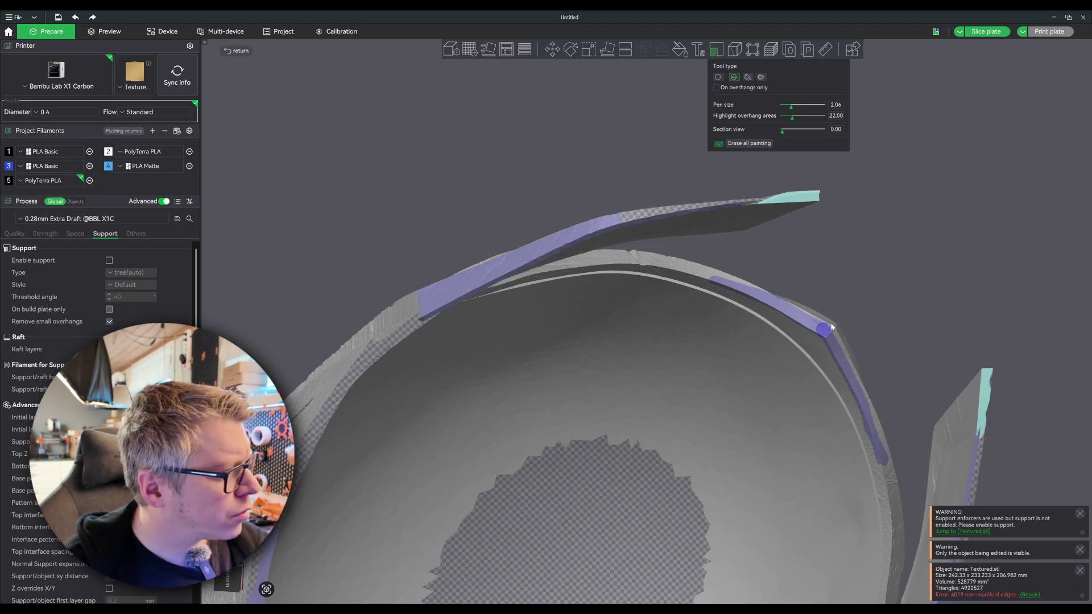
{"action": "left_click_drag", "start_coordinate": [892, 300], "coordinate": [886, 328]}
{"action": "left_click_drag", "start_coordinate": [890, 315], "coordinate": [687, 278]}
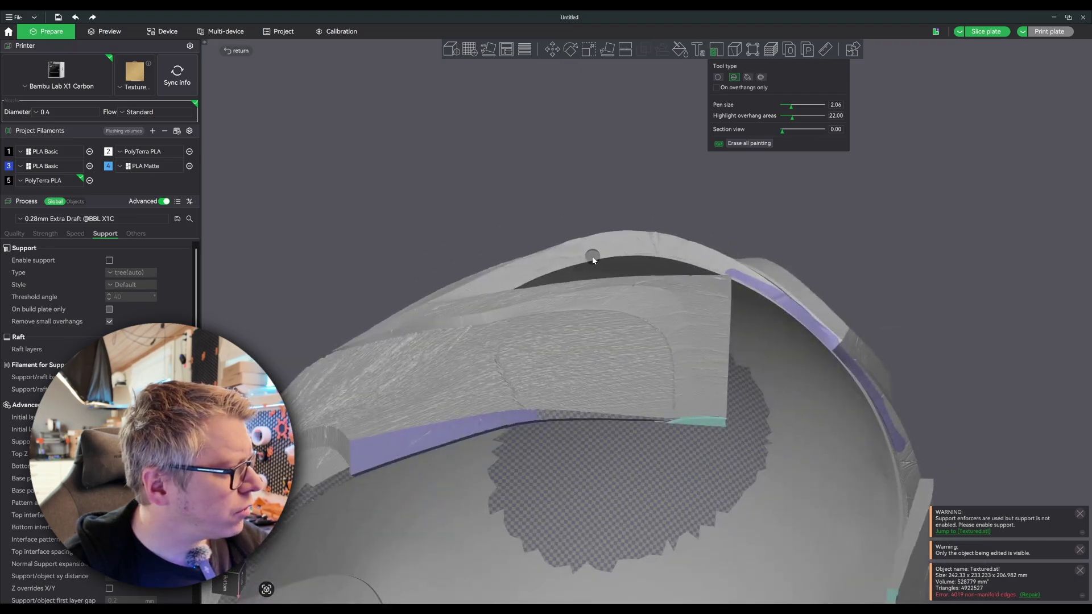
{"action": "mouse_move", "coordinate": [614, 259]}
{"action": "left_mouse_down"}
{"action": "mouse_move", "coordinate": [642, 252]}
{"action": "mouse_move", "coordinate": [729, 278]}
{"action": "mouse_move", "coordinate": [714, 272]}
{"action": "left_mouse_up"}
Step: Switch back to the circle brush and paint another enforcer stroke along the rim
{"action": "left_click", "coordinate": [717, 77]}
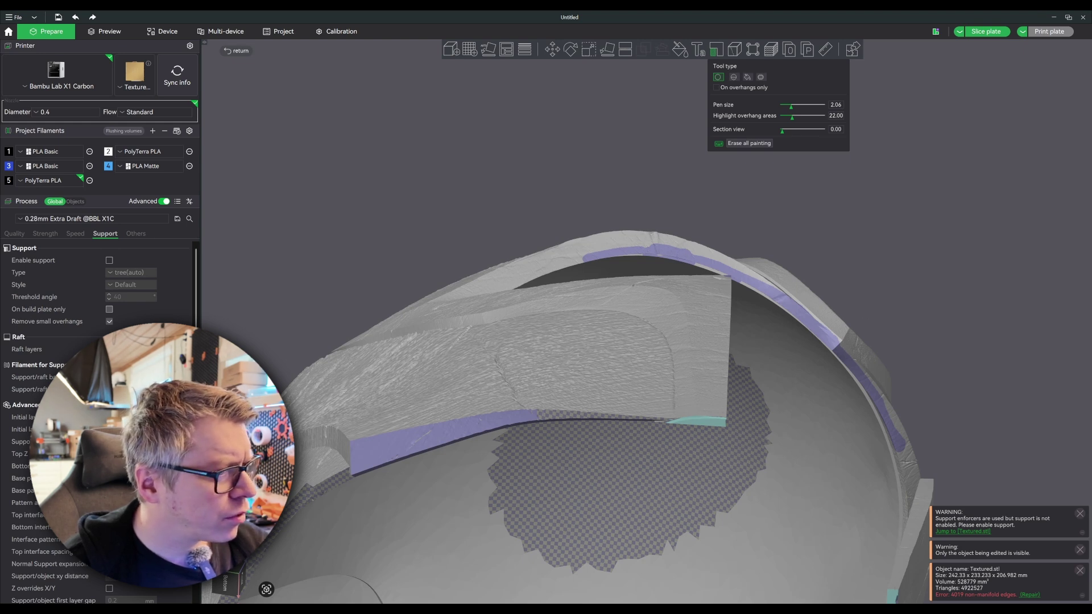
{"action": "middle_click_drag", "start_coordinate": [984, 299], "coordinate": [960, 261]}
{"action": "mouse_move", "coordinate": [970, 329]}
{"action": "left_mouse_down"}
{"action": "mouse_move", "coordinate": [951, 316]}
{"action": "mouse_move", "coordinate": [965, 348]}
{"action": "mouse_move", "coordinate": [911, 269]}
{"action": "left_mouse_up"}
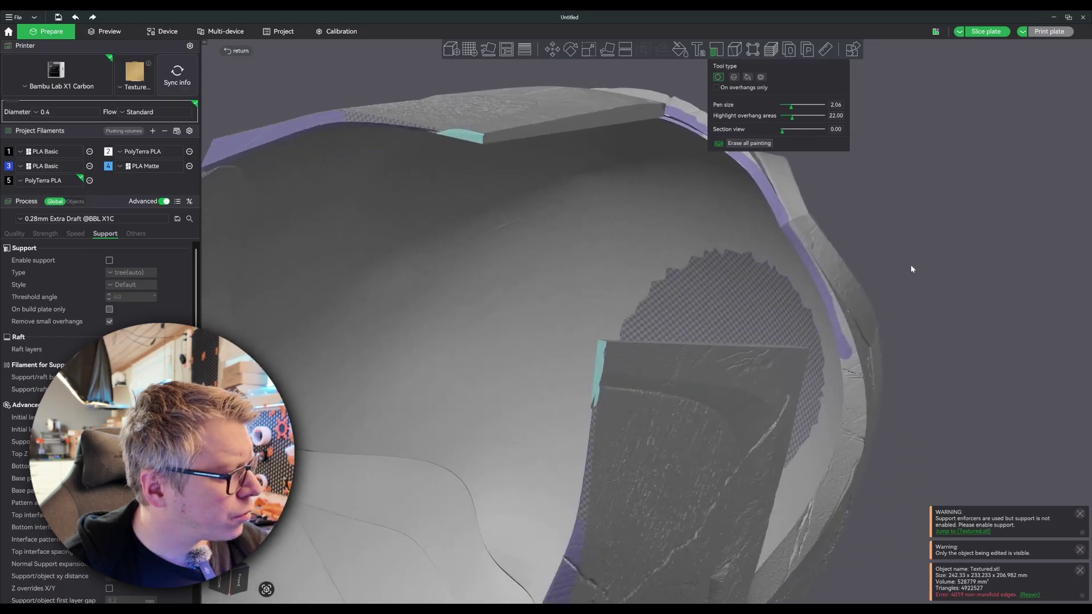
{"action": "left_click_drag", "start_coordinate": [831, 466], "coordinate": [844, 423]}
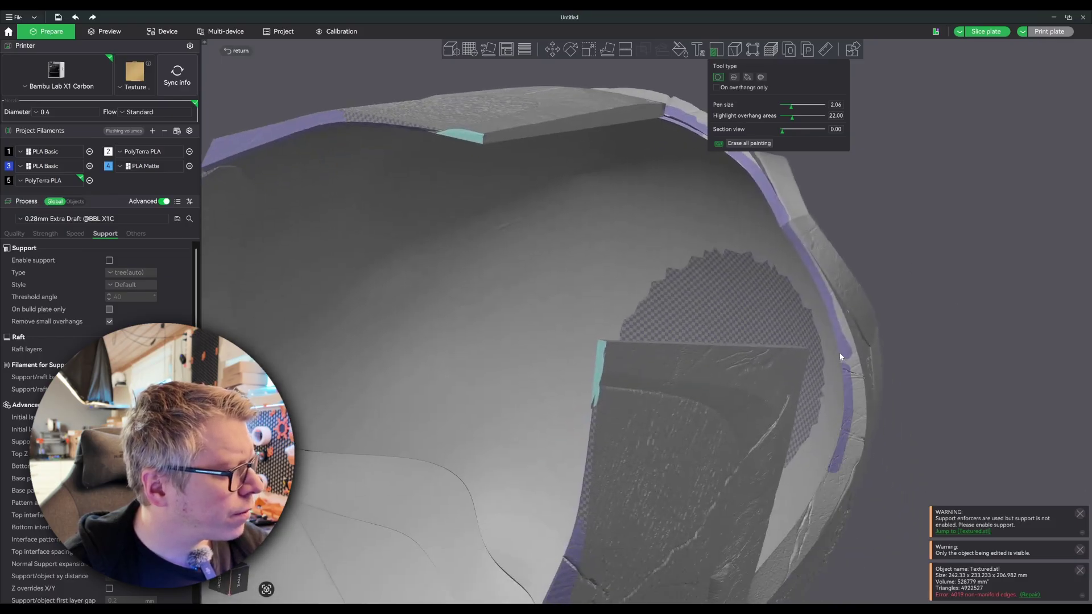
{"action": "mouse_move", "coordinate": [879, 285]}
{"action": "left_mouse_down"}
{"action": "mouse_move", "coordinate": [897, 241]}
{"action": "mouse_move", "coordinate": [906, 258]}
{"action": "mouse_move", "coordinate": [513, 519]}
{"action": "left_mouse_up"}
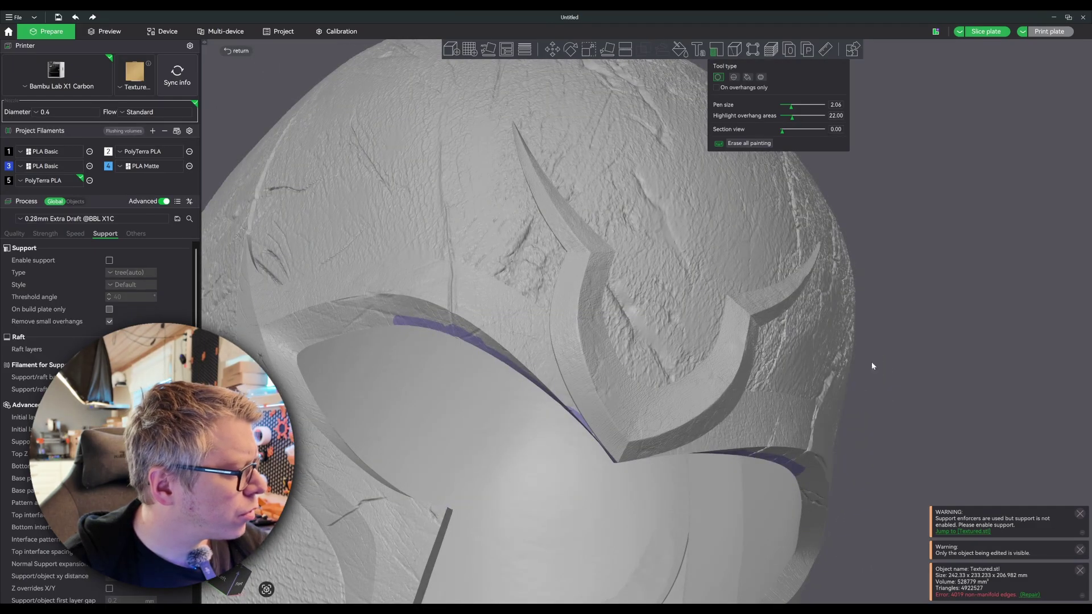
Step: Inspect the painted helmet inside and out, adding an enforcer spot on the inner rim
{"action": "scroll", "coordinate": [957, 346], "scroll_direction": "down", "scroll_amount": 10}
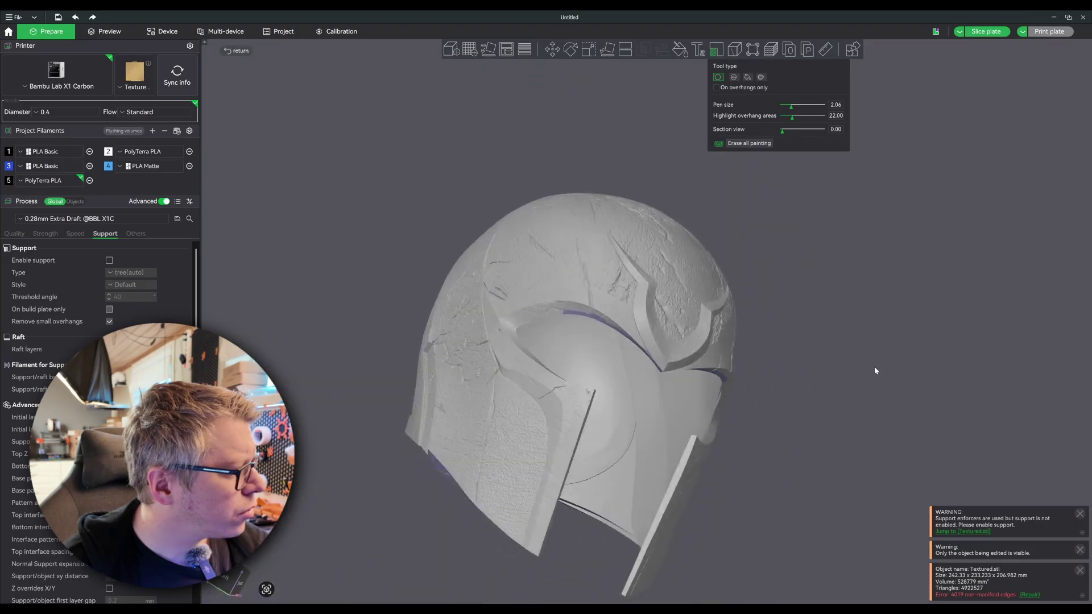
{"action": "left_click_drag", "start_coordinate": [894, 383], "coordinate": [850, 390]}
{"action": "scroll", "coordinate": [796, 336], "scroll_direction": "up", "scroll_amount": 8}
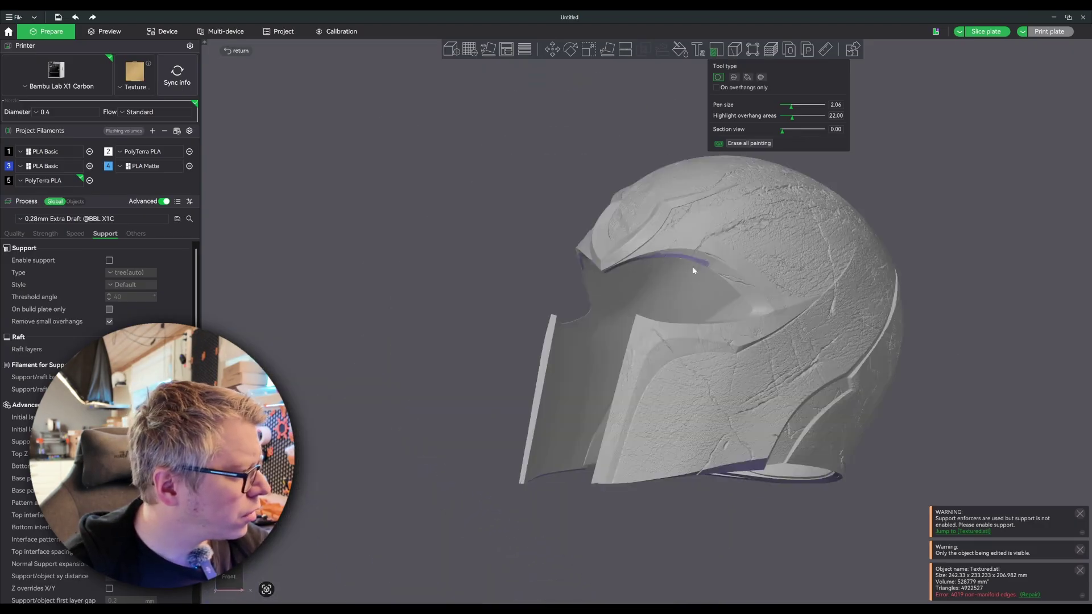
{"action": "mouse_move", "coordinate": [425, 248]}
{"action": "left_mouse_down"}
{"action": "mouse_move", "coordinate": [437, 219]}
{"action": "mouse_move", "coordinate": [422, 225]}
{"action": "left_mouse_up"}
{"action": "left_click_drag", "start_coordinate": [556, 197], "coordinate": [567, 259]}
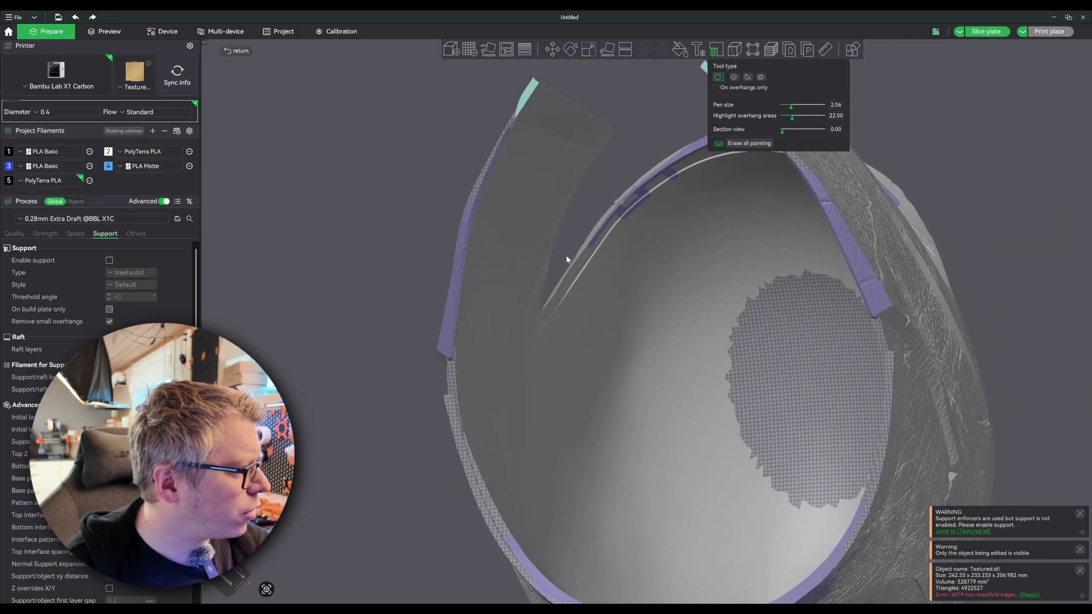
{"action": "left_click_drag", "start_coordinate": [573, 191], "coordinate": [487, 144]}
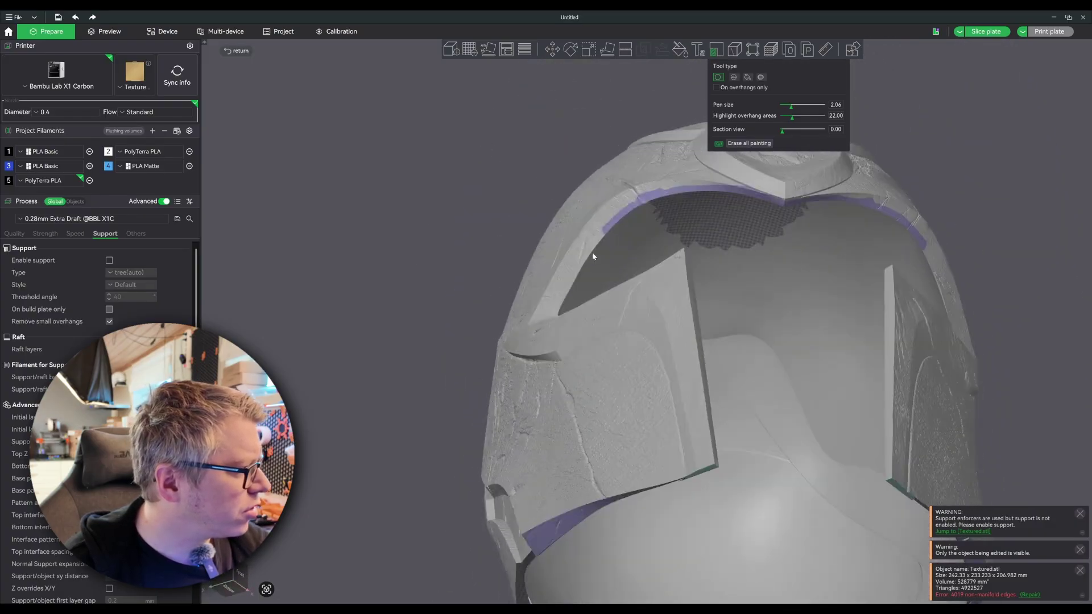
{"action": "left_click", "coordinate": [581, 265]}
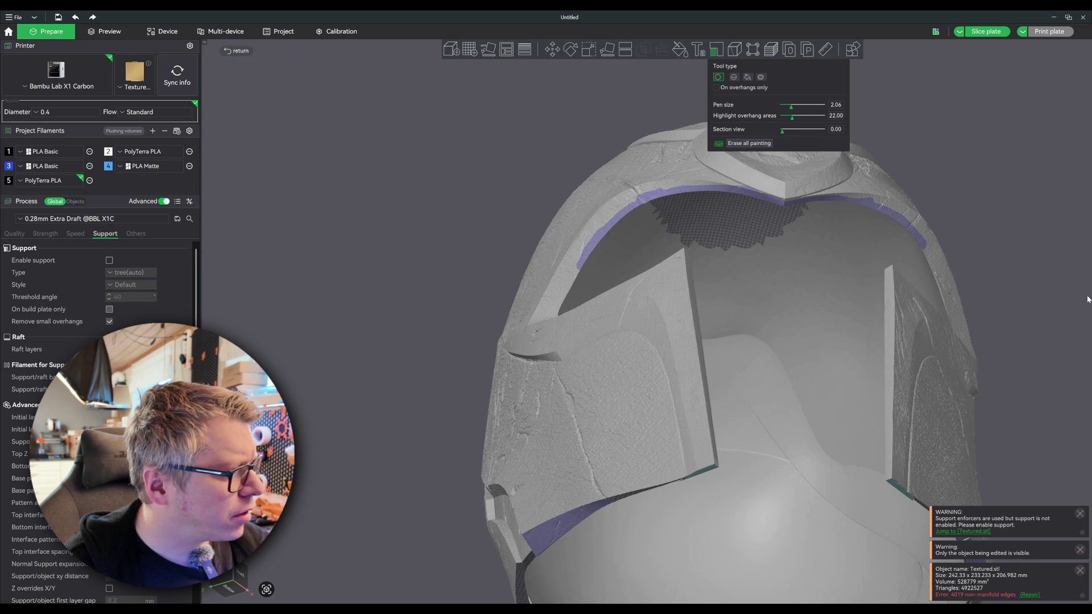
{"action": "left_click_drag", "start_coordinate": [1088, 300], "coordinate": [1021, 298]}
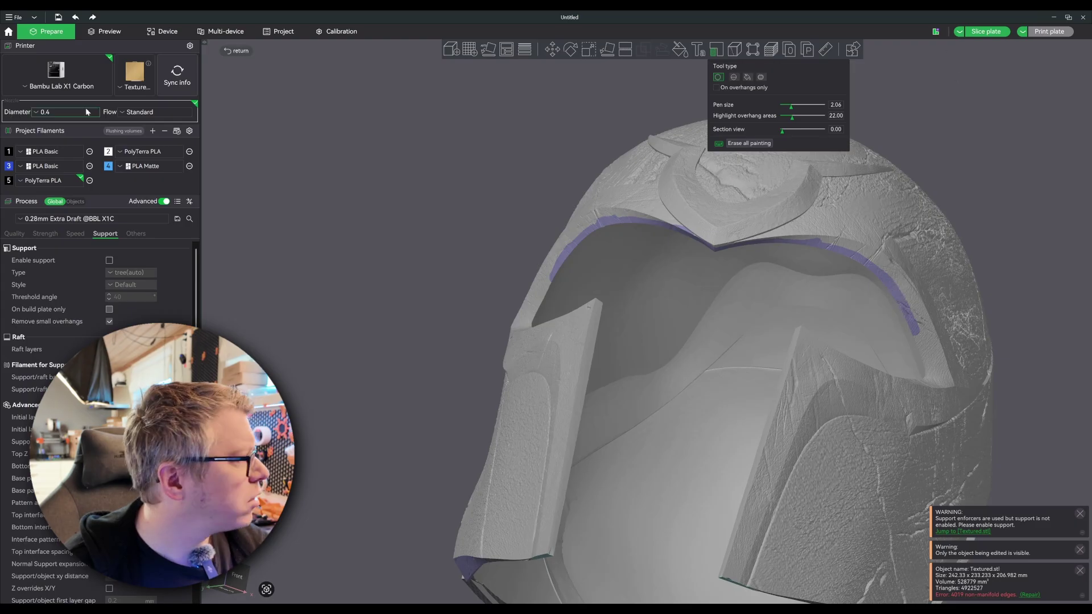
Step: Enable support and slice the plate, giving a 15h26m, 429.83 g estimate
{"action": "left_click", "coordinate": [110, 262]}
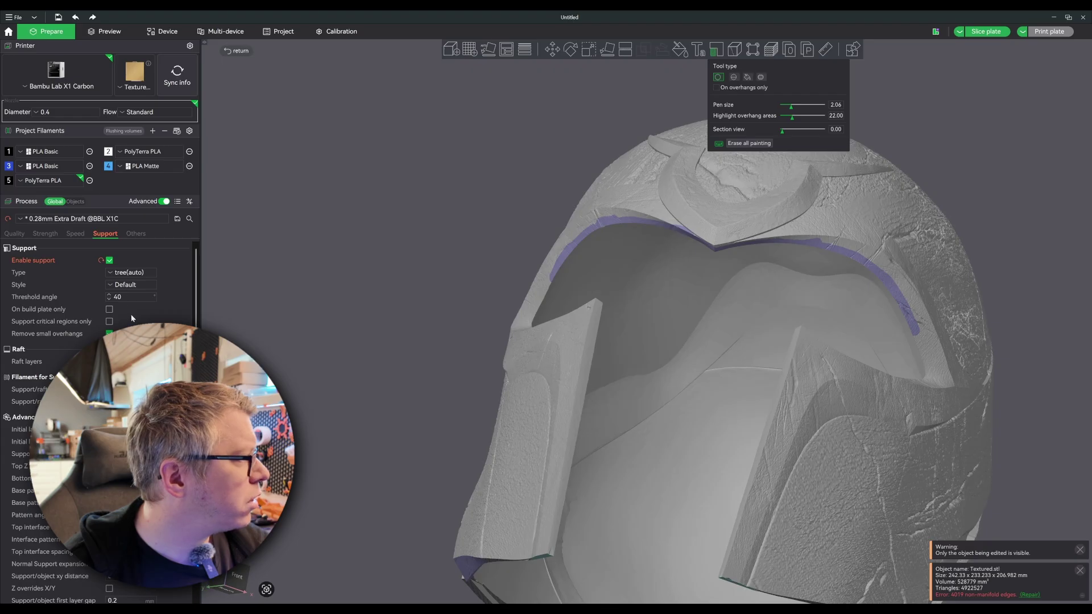
{"action": "left_click", "coordinate": [992, 33]}
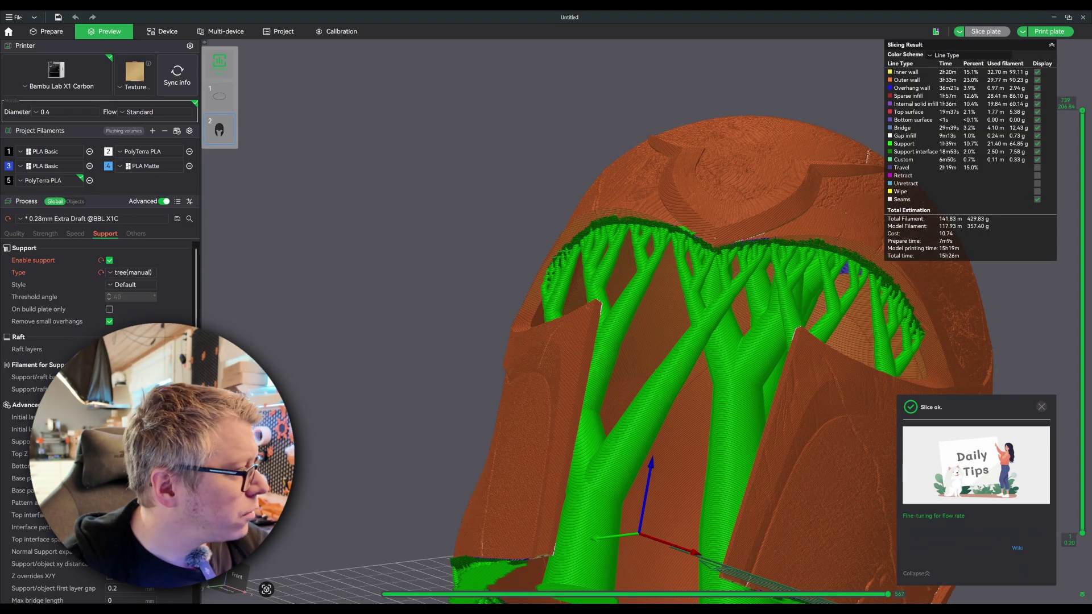
{"action": "key", "text": "3"}
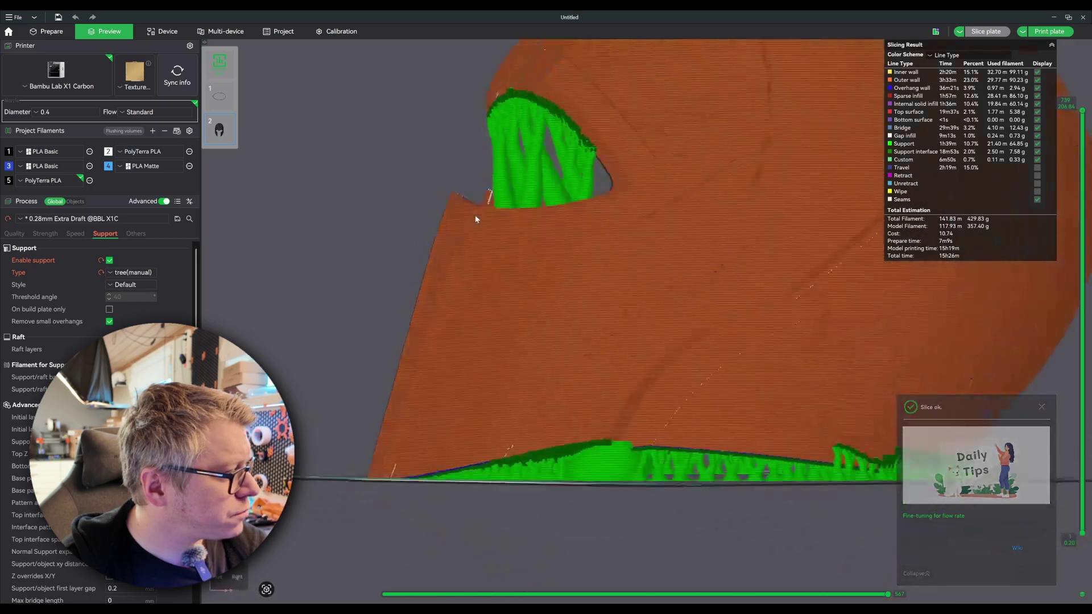
{"action": "left_click_drag", "start_coordinate": [496, 228], "coordinate": [416, 268]}
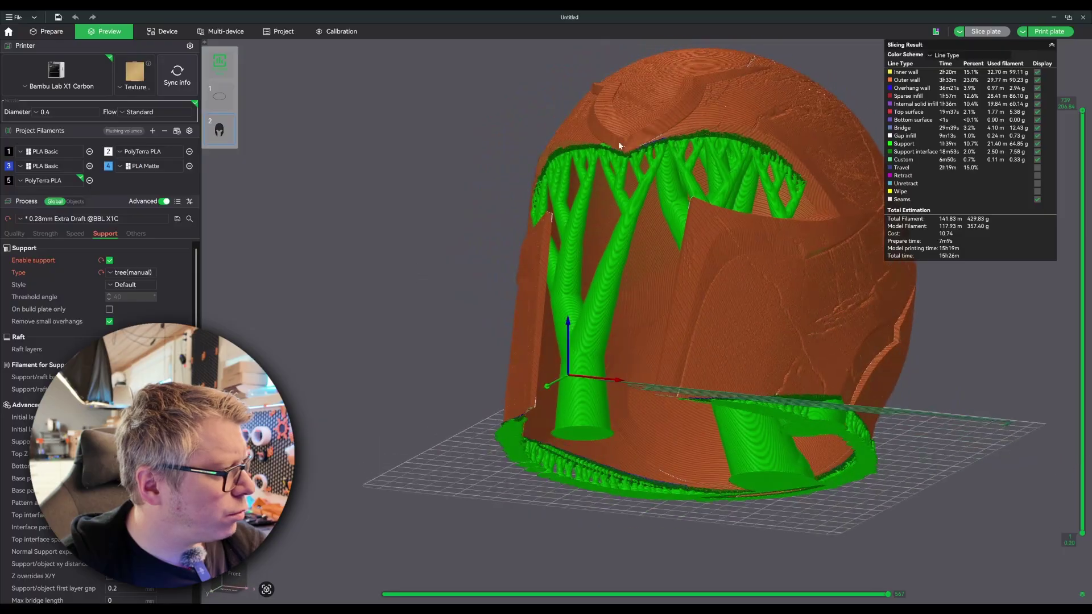
Step: Orbit the preview to inspect the tree supports under the visor arch and rim
{"action": "scroll", "coordinate": [780, 135], "scroll_direction": "up", "scroll_amount": 5}
{"action": "left_click_drag", "start_coordinate": [425, 163], "coordinate": [457, 138]}
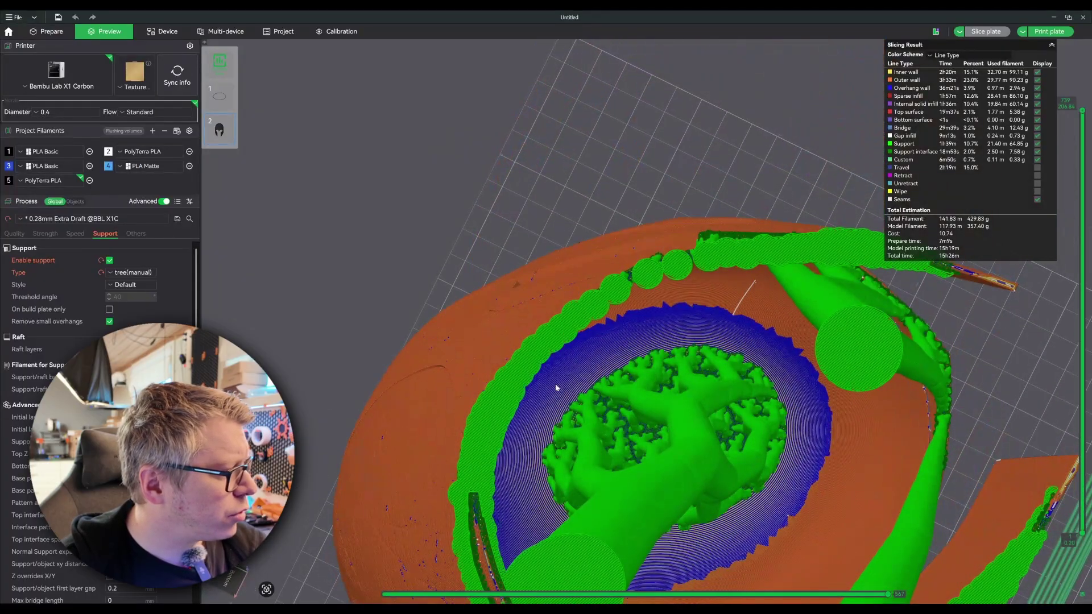
{"action": "left_click_drag", "start_coordinate": [465, 197], "coordinate": [831, 267]}
{"action": "scroll", "coordinate": [496, 224], "scroll_direction": "up", "scroll_amount": 5}
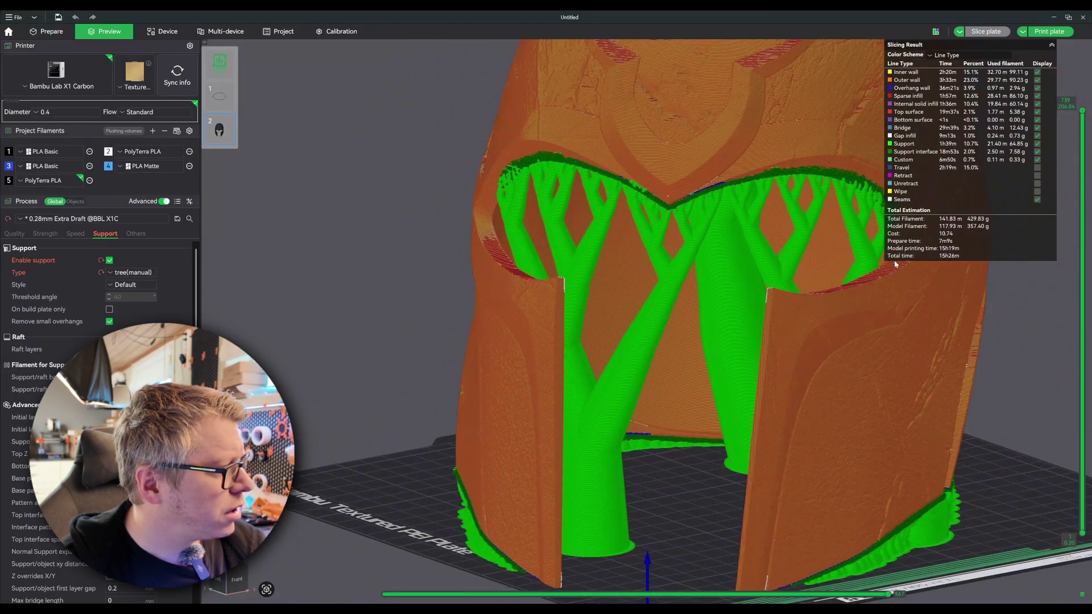
{"action": "left_click_drag", "start_coordinate": [428, 285], "coordinate": [460, 283]}
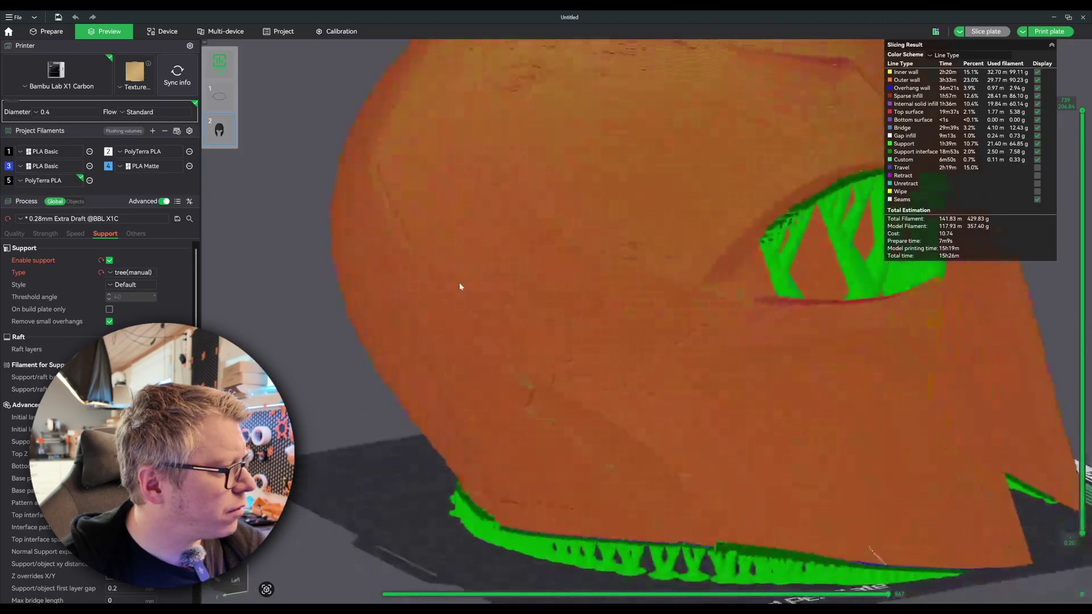